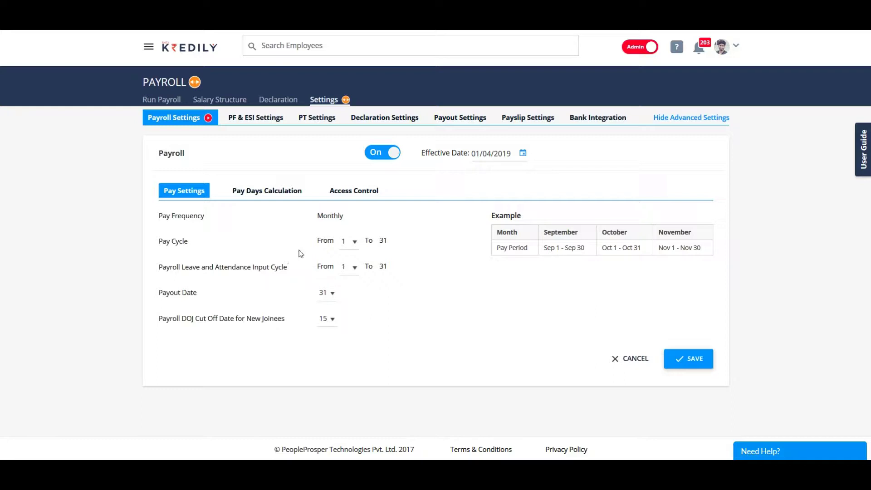
# Step: Set the pay cycle to start on day 1 after briefly trying day 25
pyautogui.click(355, 242)
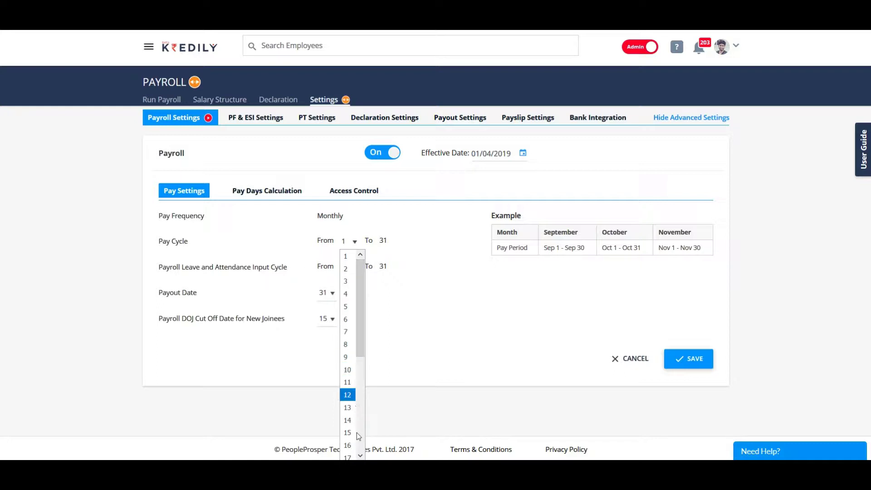
pyautogui.scroll(-5, 357, 433)
pyautogui.click(347, 375)
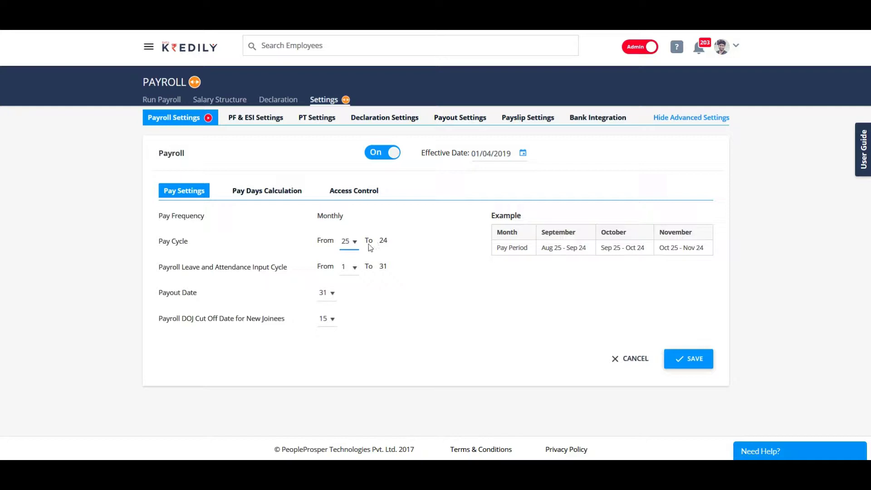
pyautogui.click(353, 245)
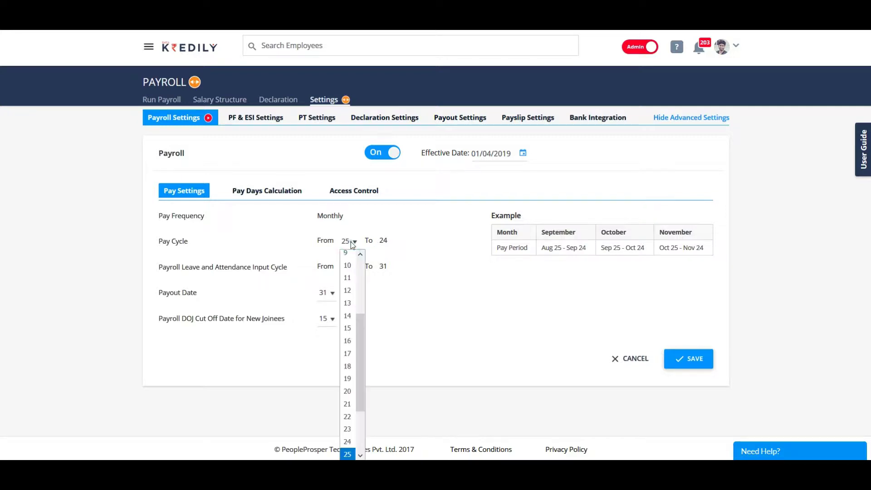
pyautogui.moveTo(363, 333); pyautogui.dragTo(360, 246)
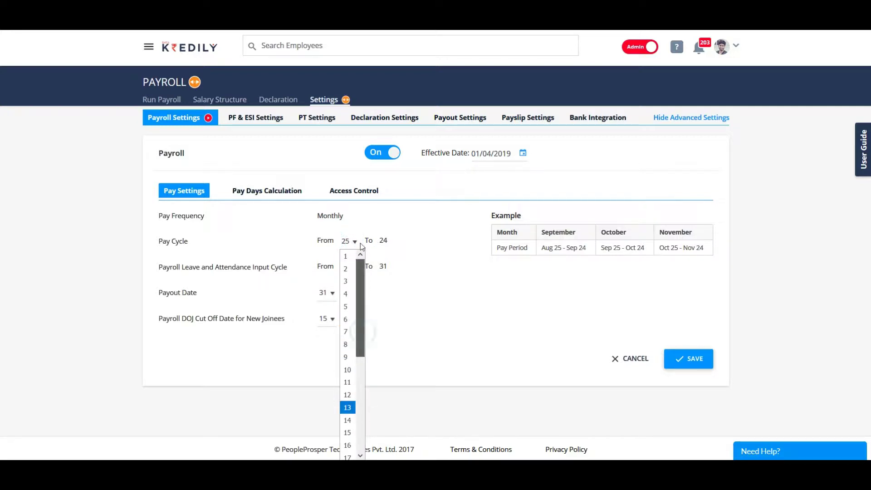
pyautogui.click(347, 256)
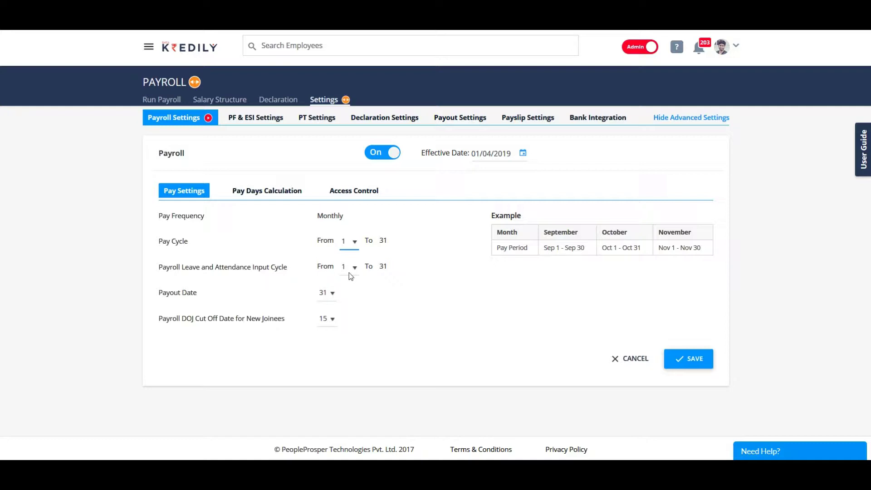
# Step: Keep the leave cycle starting on the 1st, payout on the 31st, cut-off on the 15th
pyautogui.click(353, 268)
pyautogui.click(350, 269)
pyautogui.click(332, 295)
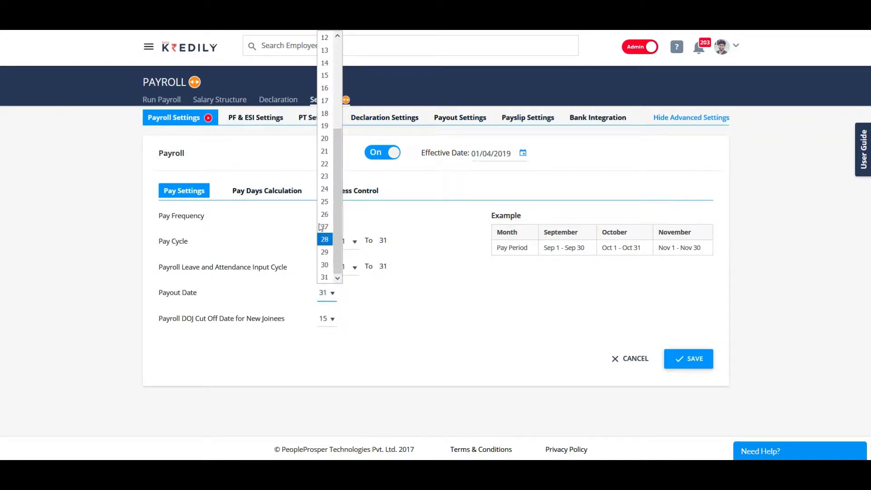
pyautogui.click(323, 277)
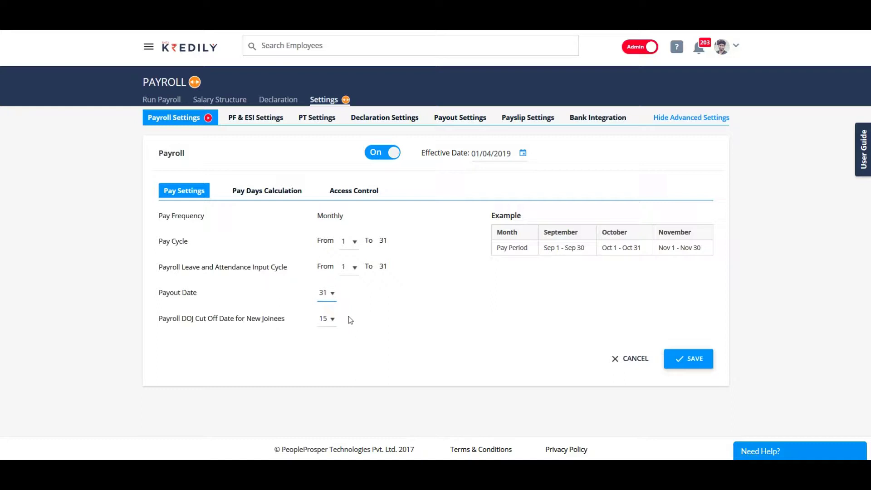
pyautogui.moveTo(160, 319); pyautogui.dragTo(291, 324)
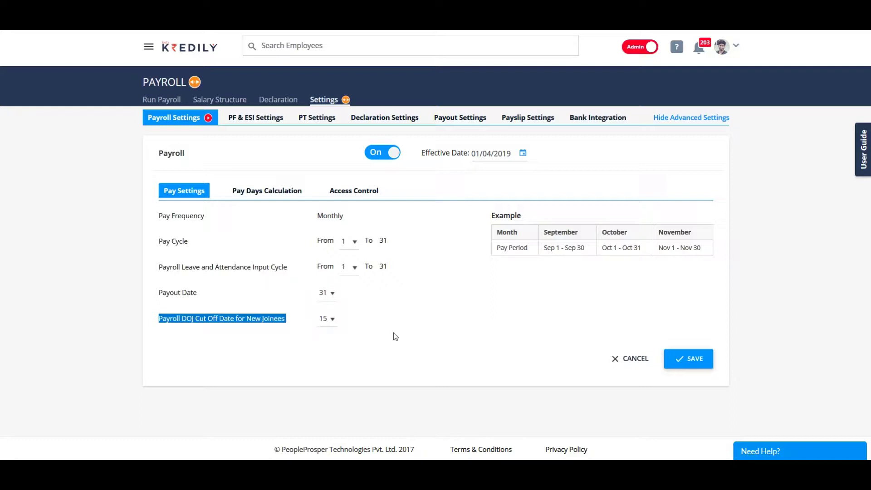
pyautogui.click(333, 319)
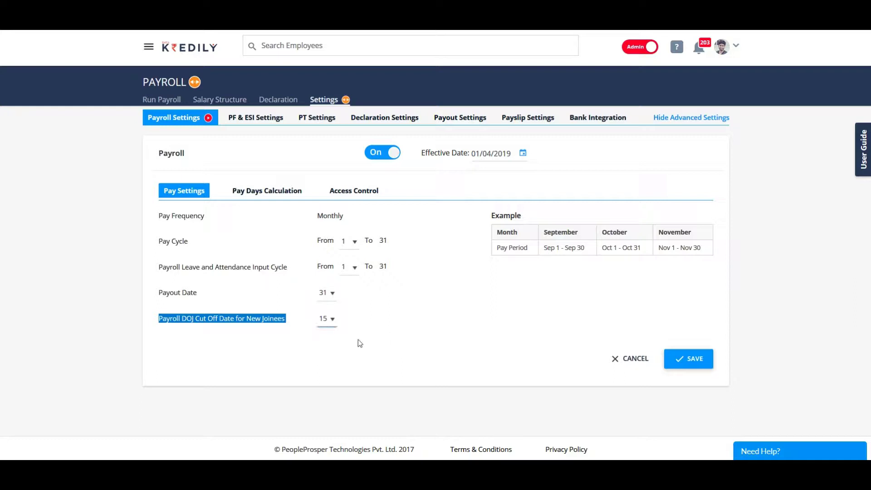
# Step: Save the pay settings and bring up the Pay Days Calculation settings
pyautogui.click(688, 366)
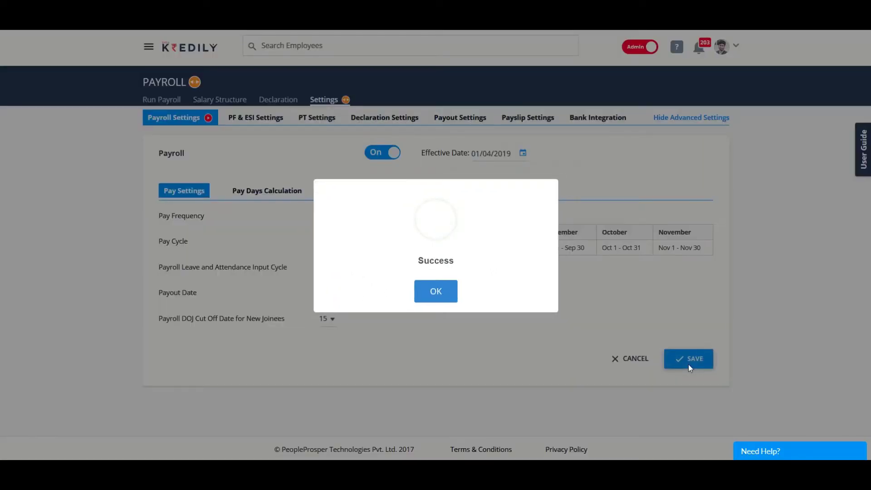
pyautogui.click(427, 301)
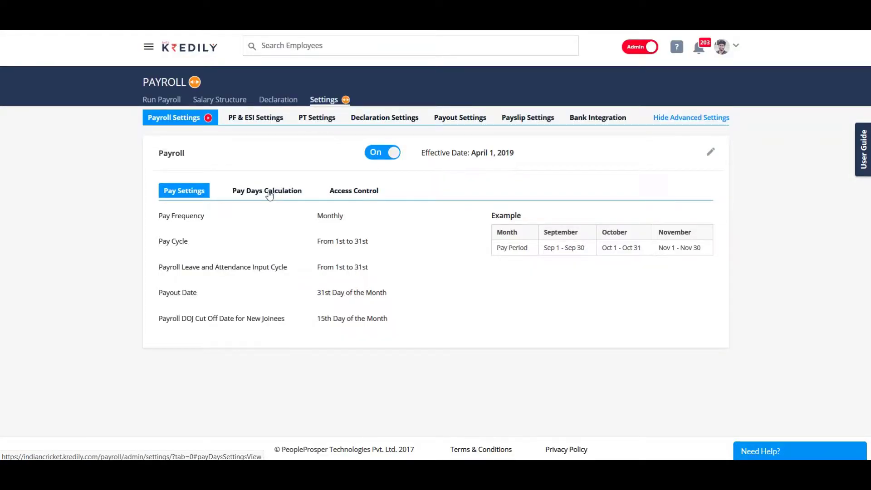
pyautogui.click(270, 195)
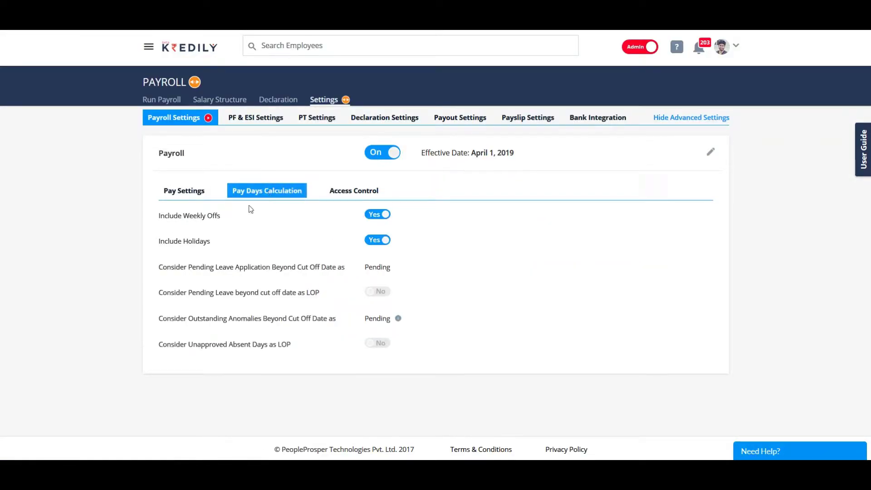
# Step: Keep weekly offs included and pending leave beyond cut-off as Pending, not LOP
pyautogui.click(376, 215)
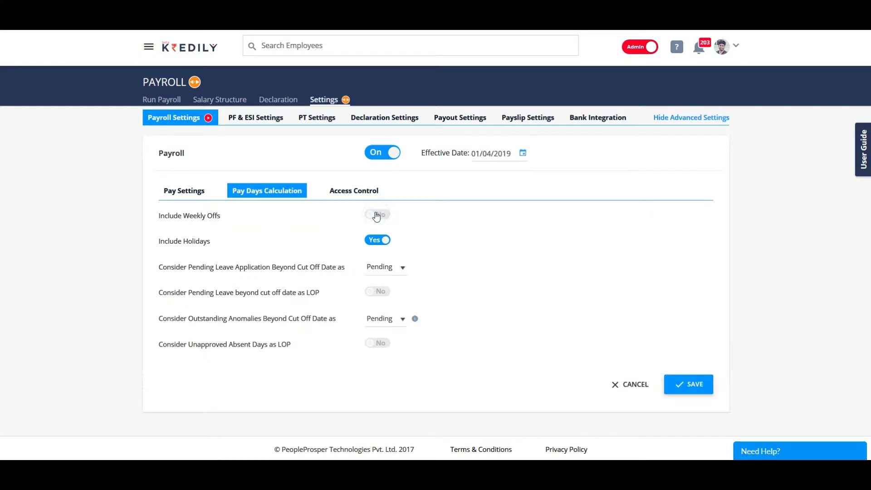
pyautogui.click(378, 215)
pyautogui.click(380, 268)
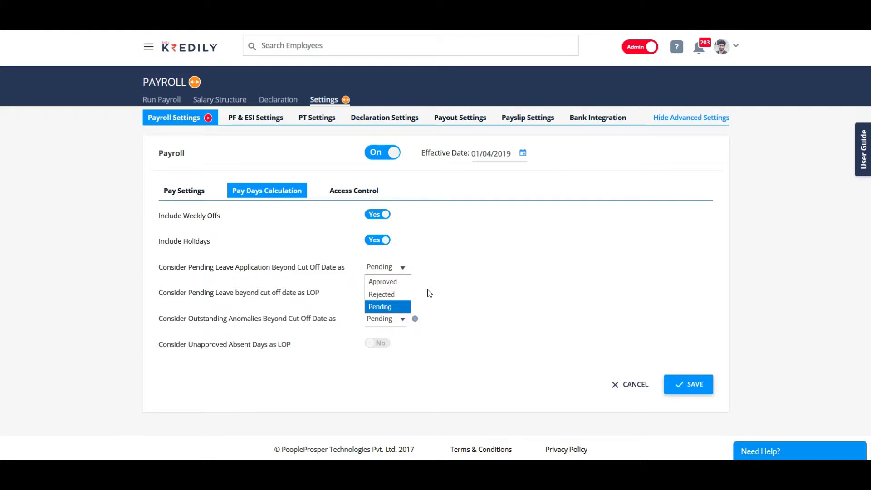
pyautogui.click(427, 291)
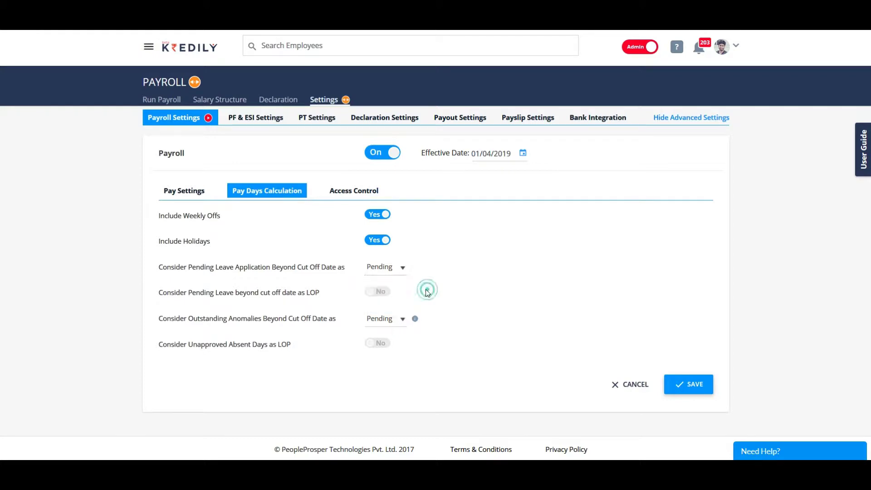
pyautogui.click(379, 293)
pyautogui.click(375, 293)
# Step: Keep outstanding anomalies Pending and unapproved absences not LOP, then save the settings
pyautogui.click(399, 322)
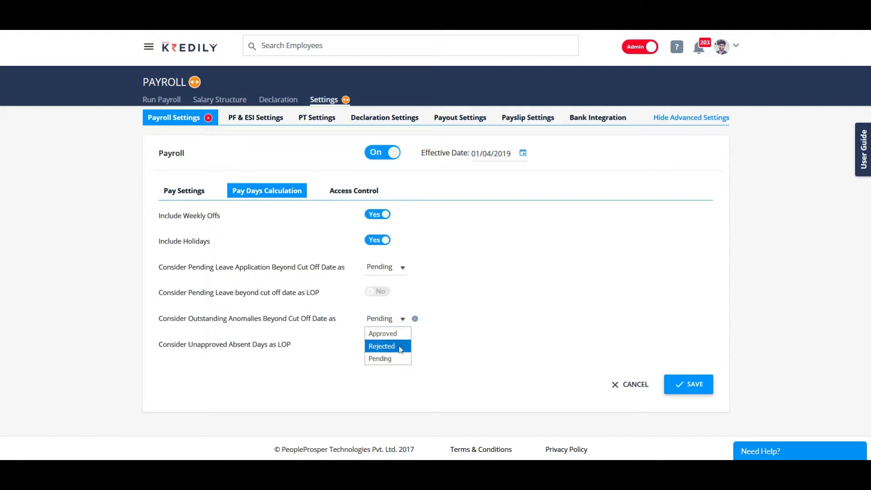
pyautogui.click(404, 320)
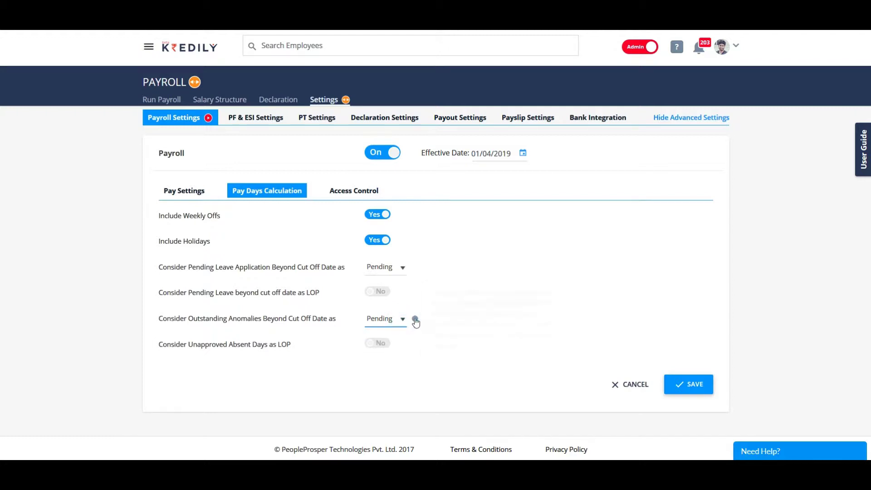
pyautogui.moveTo(416, 322)
pyautogui.click(383, 348)
pyautogui.click(382, 346)
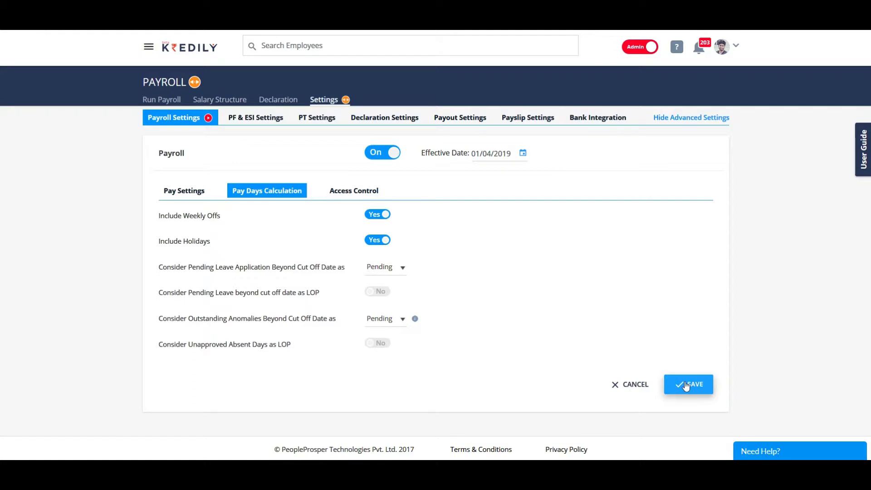
pyautogui.click(686, 386)
pyautogui.click(438, 297)
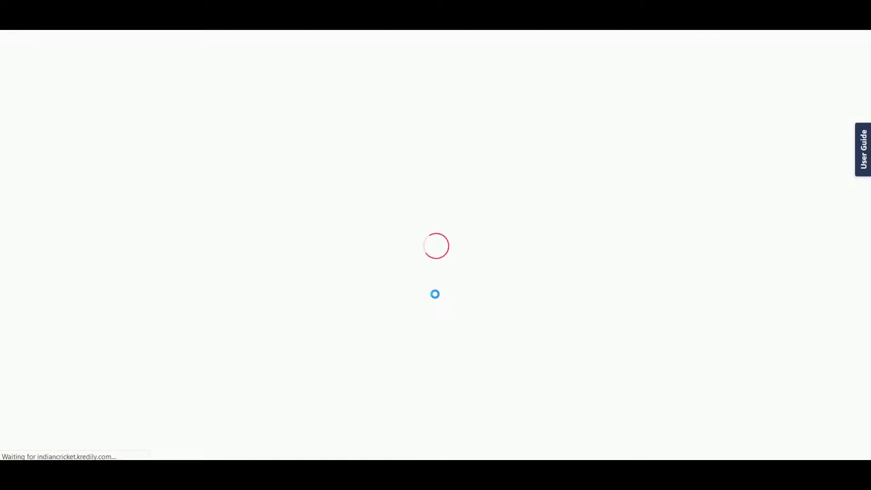
# Step: In Access Control, keep Show tax projection to employees at Yes and save
pyautogui.click(350, 200)
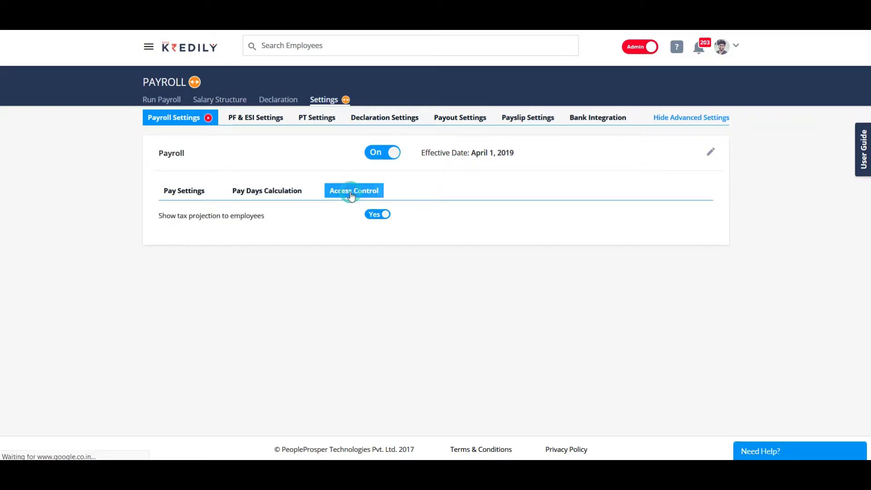
pyautogui.click(374, 214)
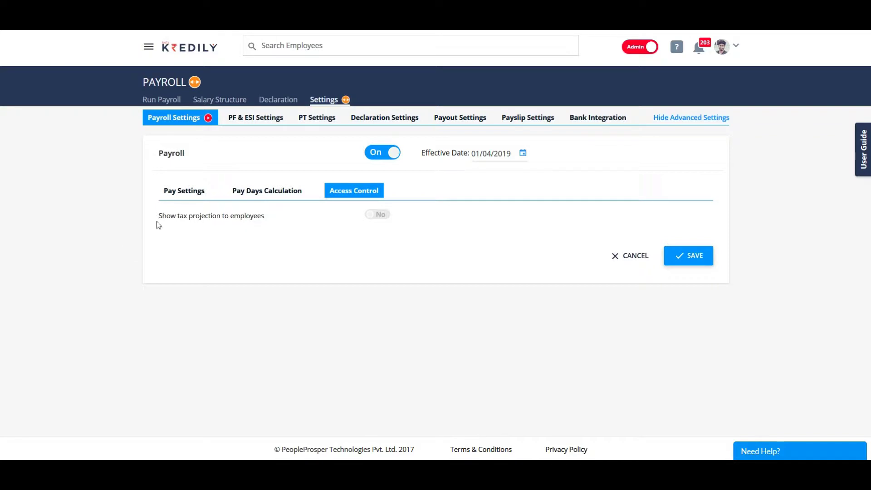
pyautogui.moveTo(156, 216); pyautogui.dragTo(274, 219)
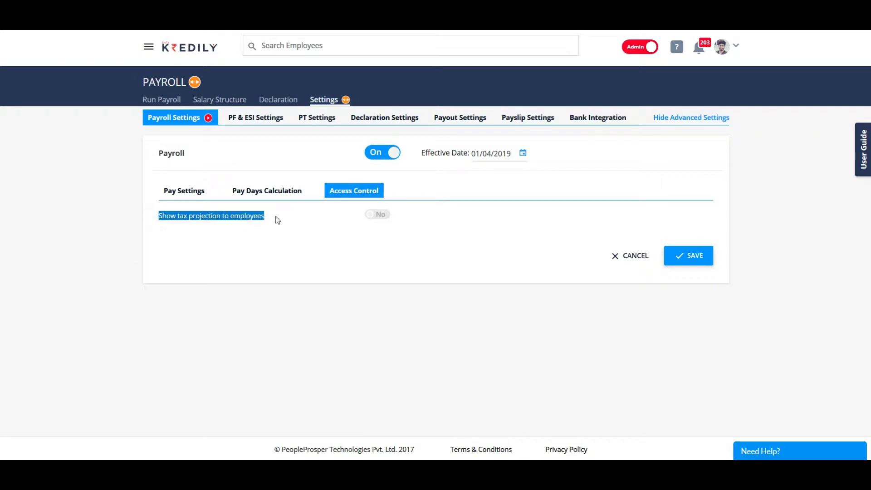
pyautogui.click(383, 218)
pyautogui.click(695, 256)
pyautogui.click(425, 294)
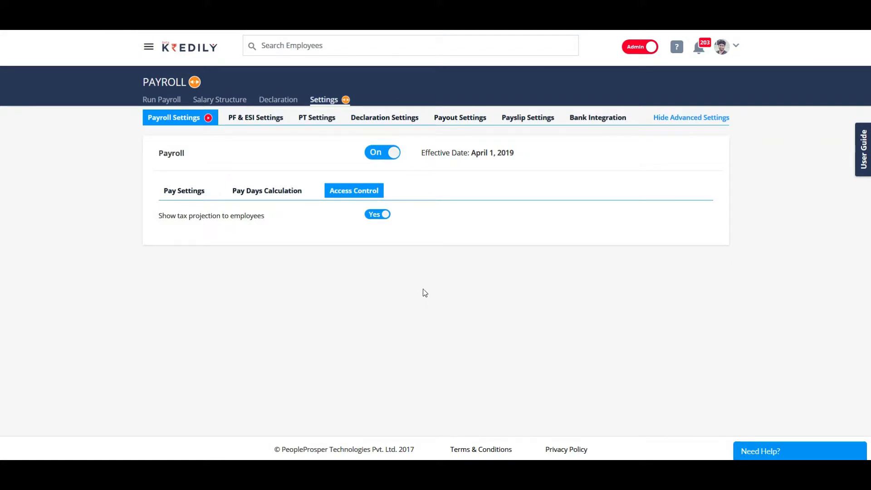
# Step: Open PF & ESI Settings and switch Provident Fund Status off and back On
pyautogui.click(250, 125)
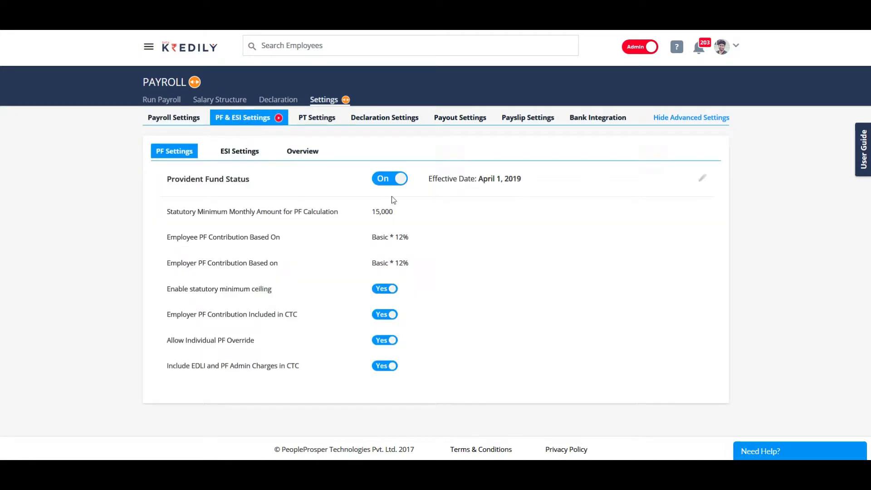
pyautogui.click(388, 183)
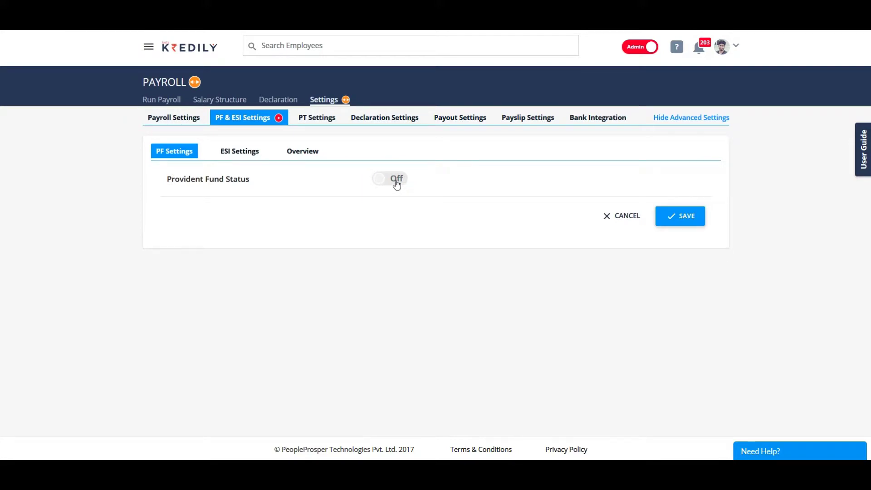
pyautogui.click(397, 182)
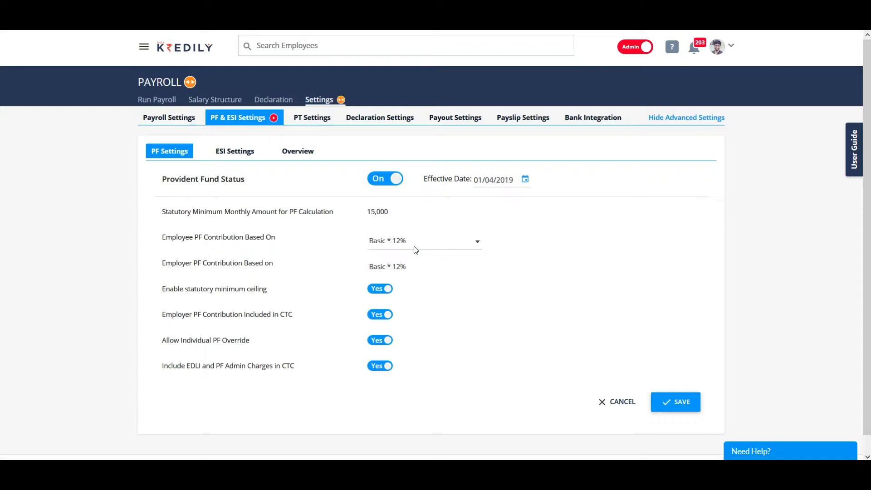
# Step: Base the employee PF contribution on a Custom Formula and open its formula editor
pyautogui.click(412, 248)
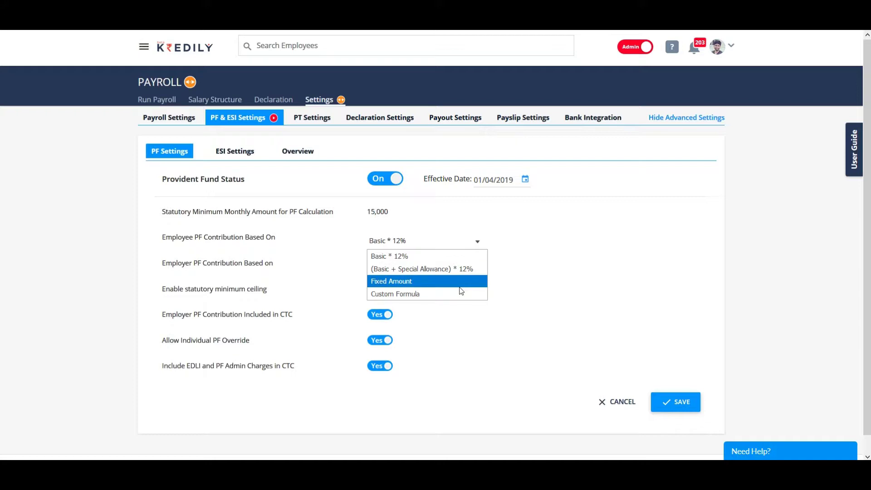
pyautogui.click(461, 300)
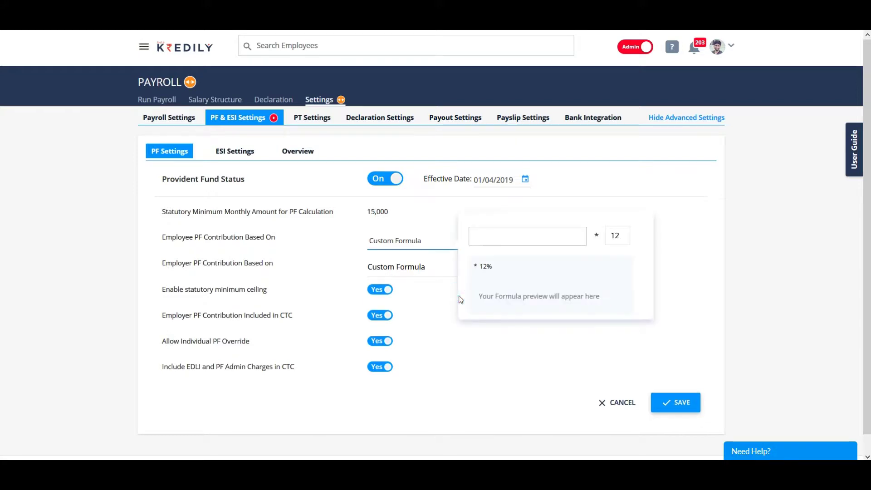
pyautogui.click(459, 239)
pyautogui.click(431, 294)
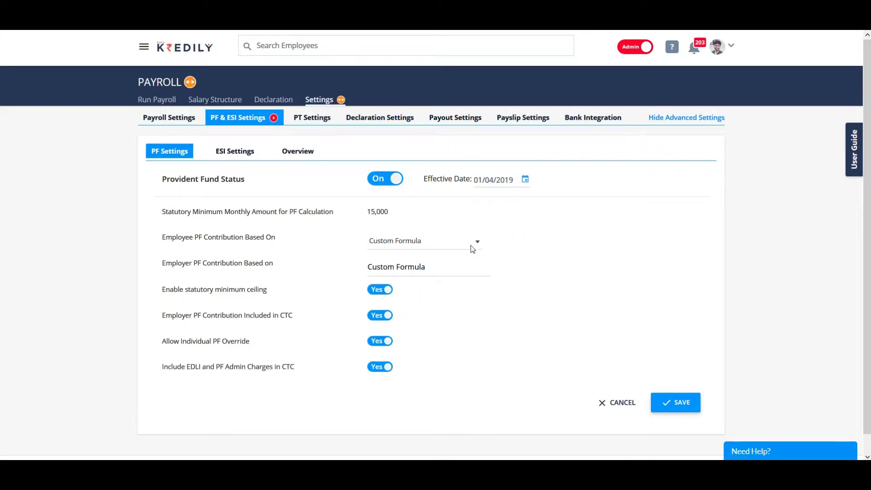
pyautogui.click(449, 273)
pyautogui.click(432, 242)
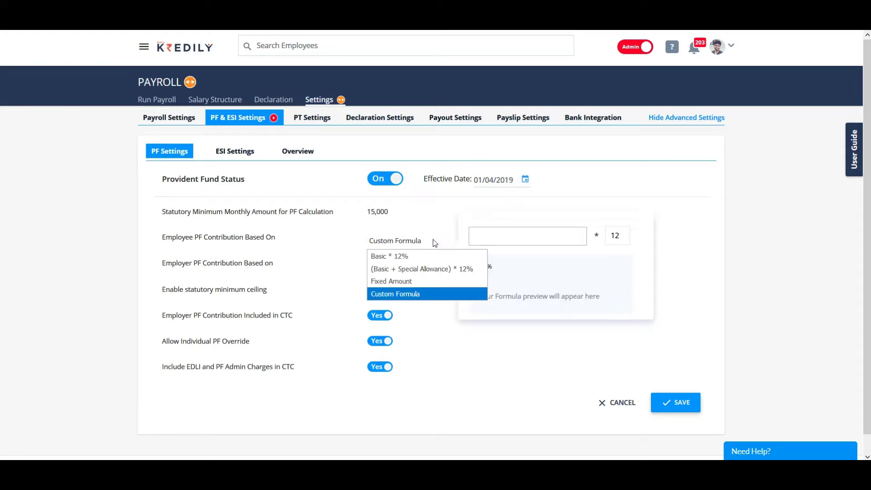
# Step: Add Basic, Medical Allowance, Conveyance Contribution and Vehicle Reimbursement to the PF formula
pyautogui.click(487, 237)
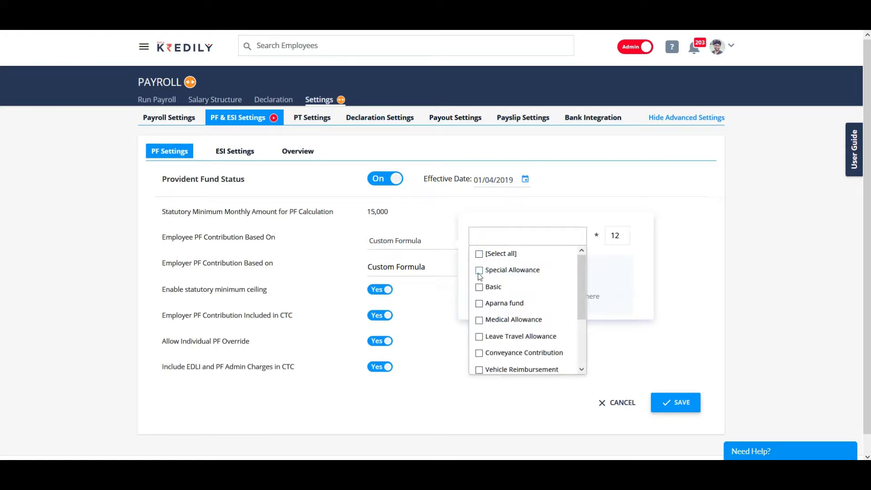
pyautogui.click(479, 287)
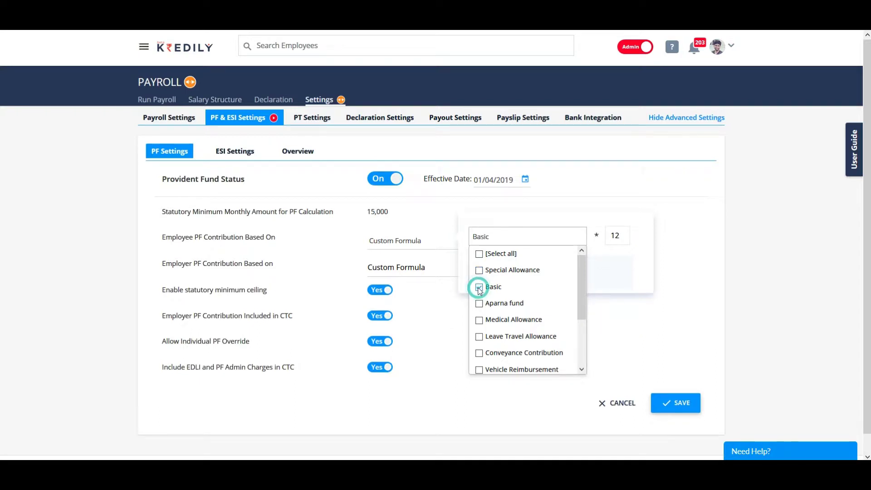
pyautogui.scroll(-4, 480, 290)
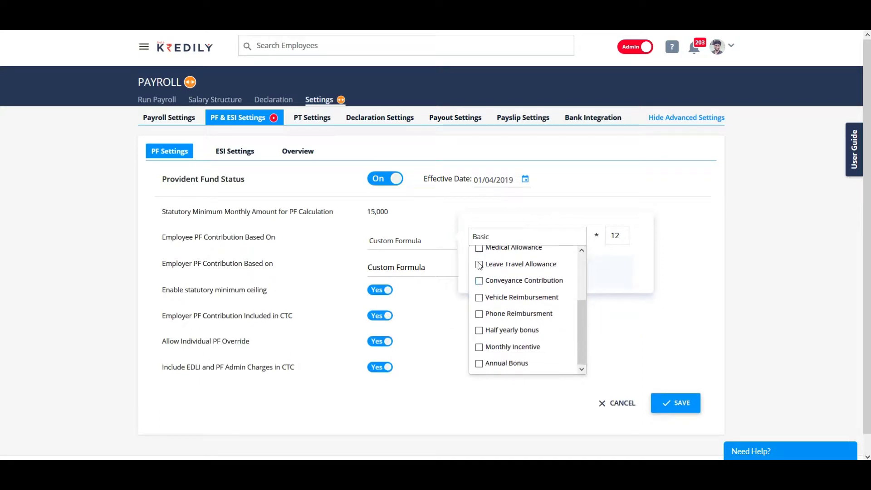
pyautogui.click(479, 248)
pyautogui.click(480, 281)
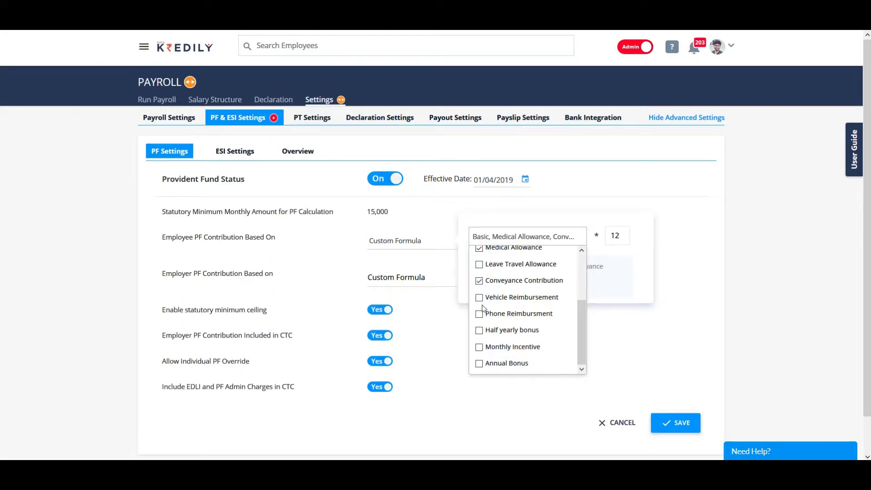
pyautogui.click(480, 298)
pyautogui.scroll(-1, 499, 338)
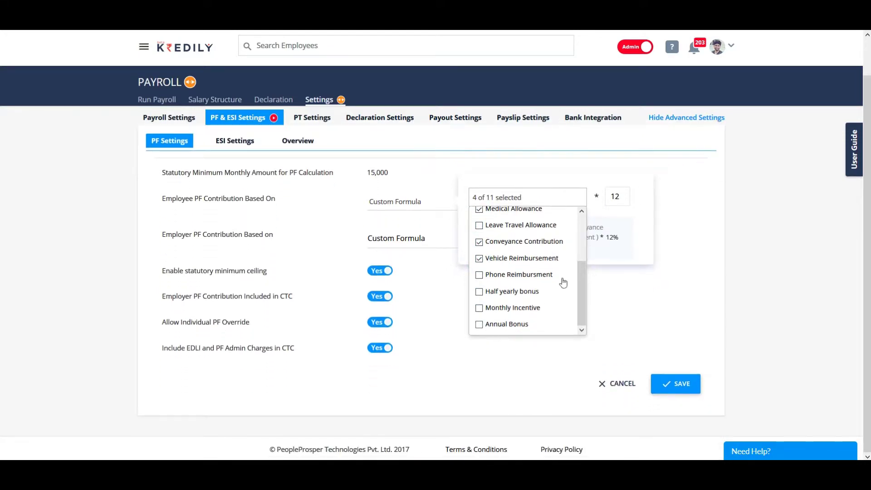
pyautogui.click(638, 255)
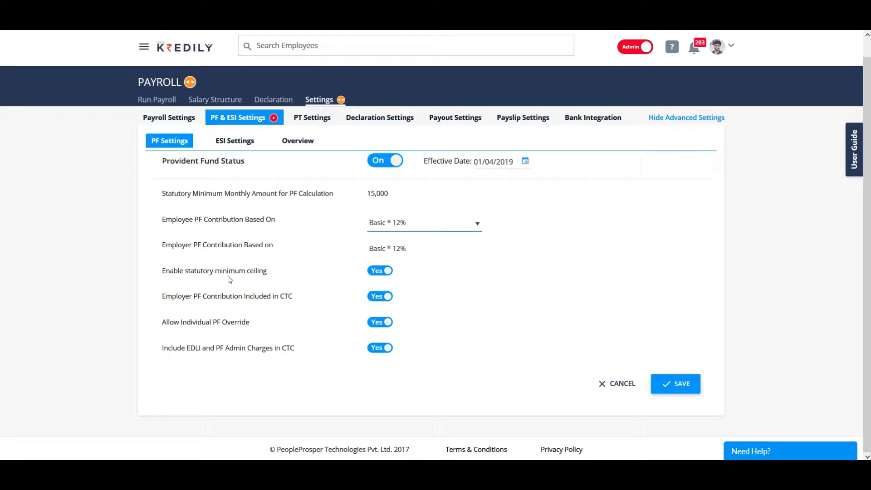
pyautogui.click(377, 271)
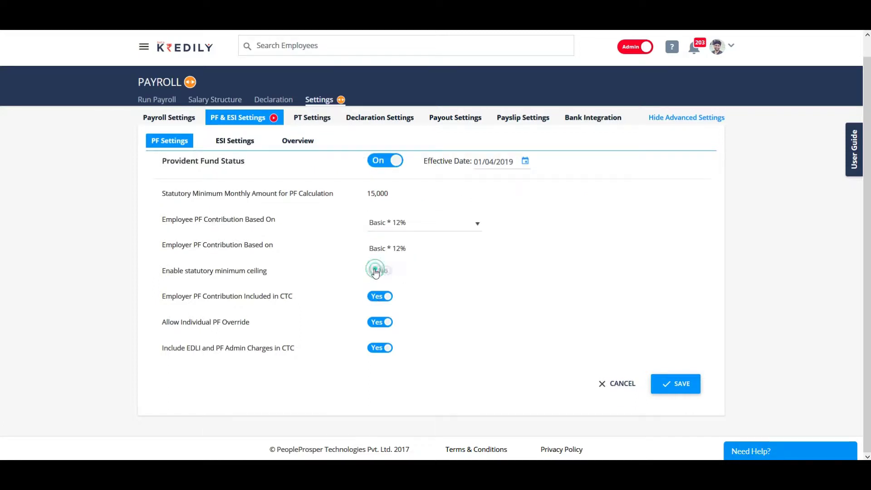
pyautogui.click(387, 272)
pyautogui.moveTo(162, 194); pyautogui.dragTo(337, 197)
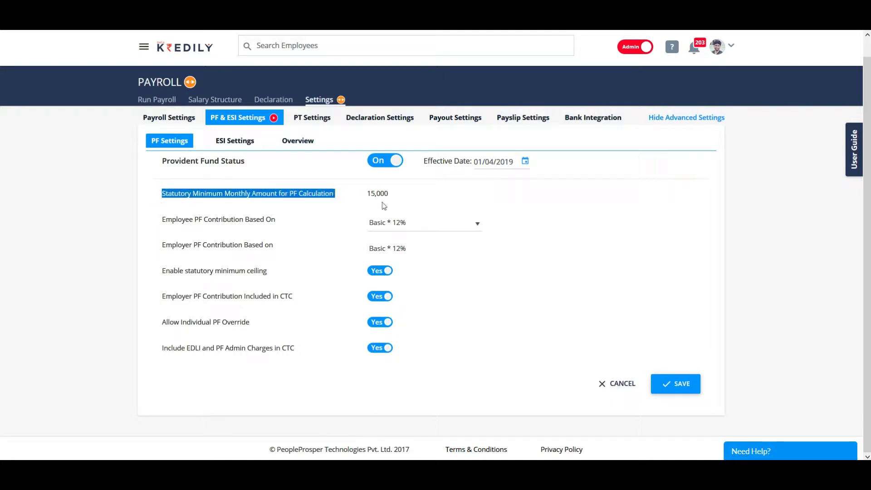
pyautogui.doubleClick(368, 193)
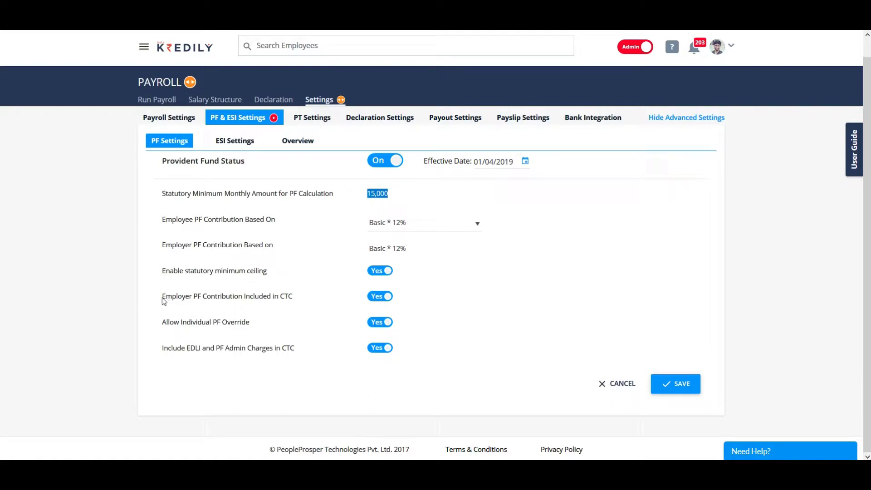
pyautogui.click(372, 299)
pyautogui.click(389, 301)
pyautogui.click(379, 323)
pyautogui.click(383, 324)
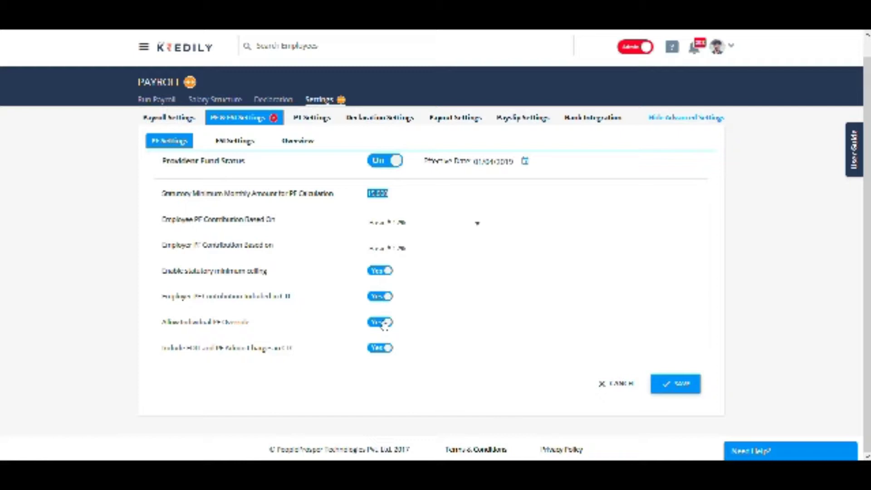
pyautogui.click(381, 348)
pyautogui.click(387, 350)
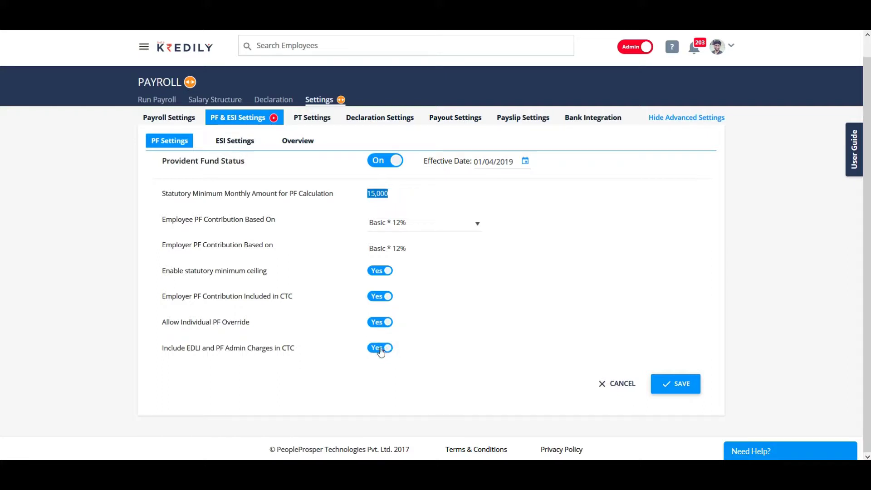
# Step: Save the PF settings and acknowledge the success message
pyautogui.click(669, 384)
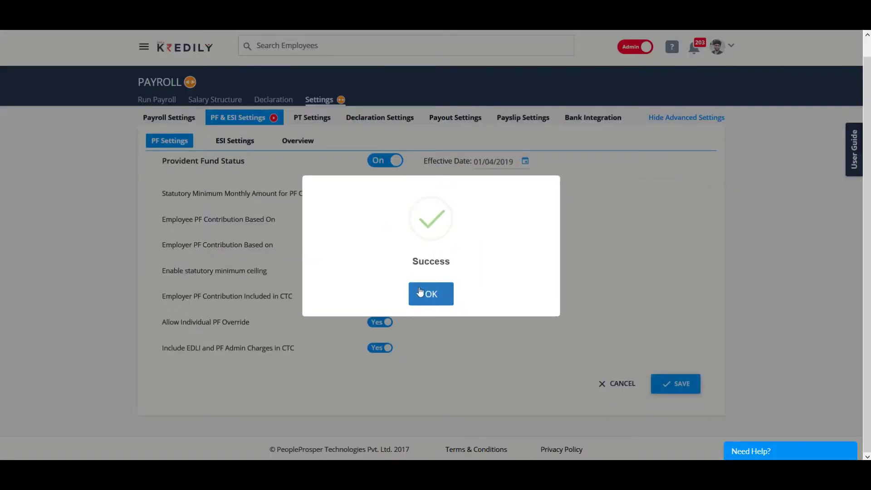
pyautogui.click(422, 291)
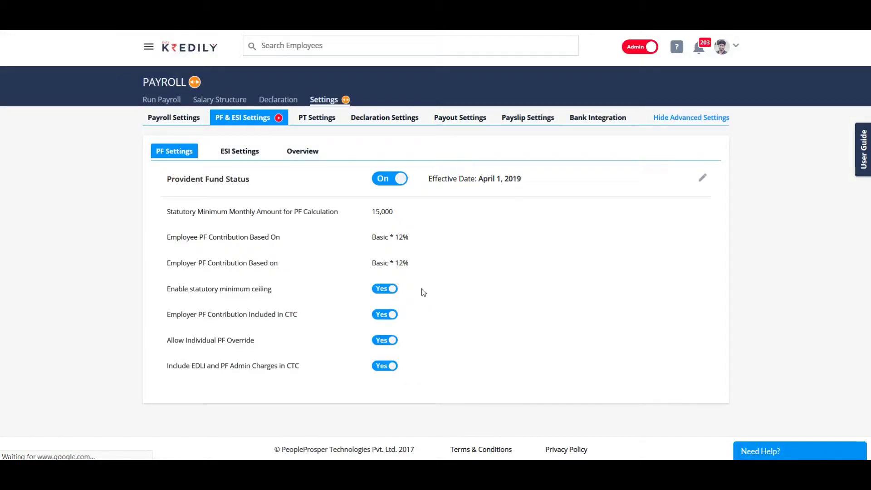
# Step: In ESI Settings, keep ESI status On and check the maximum monthly gross limit
pyautogui.click(239, 154)
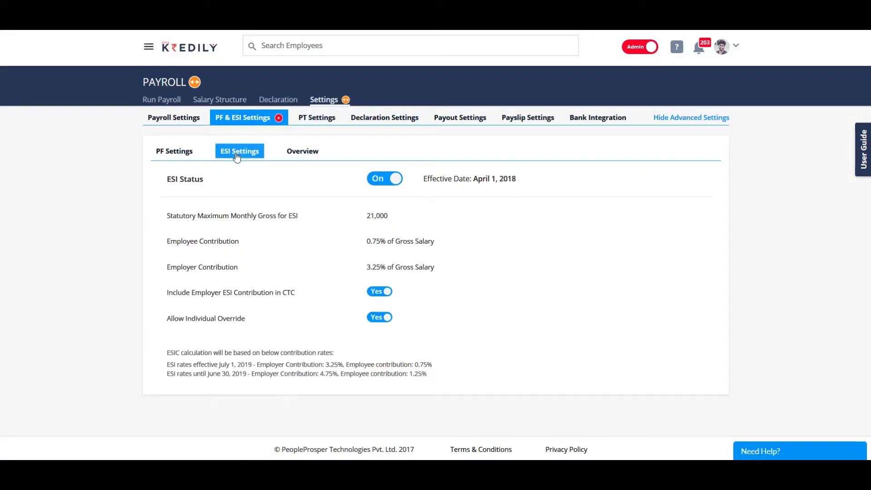
pyautogui.click(385, 180)
pyautogui.click(390, 182)
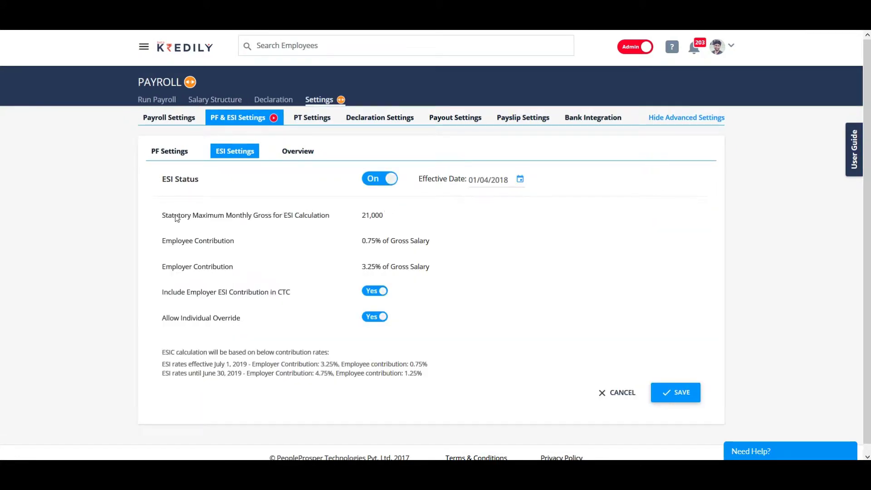
pyautogui.moveTo(158, 217); pyautogui.dragTo(395, 225)
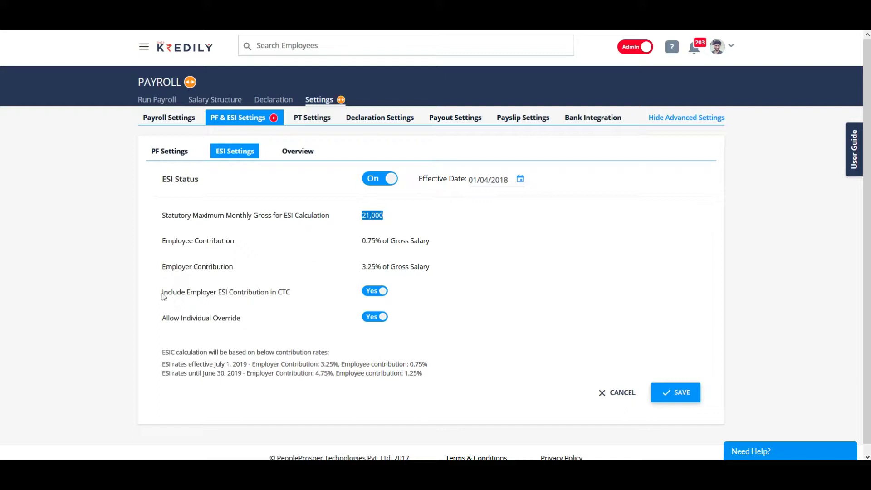
# Step: Keep employer ESI in CTC and individual override at Yes, then save
pyautogui.click(374, 293)
pyautogui.click(379, 297)
pyautogui.click(375, 318)
pyautogui.click(376, 319)
pyautogui.click(676, 389)
pyautogui.click(438, 297)
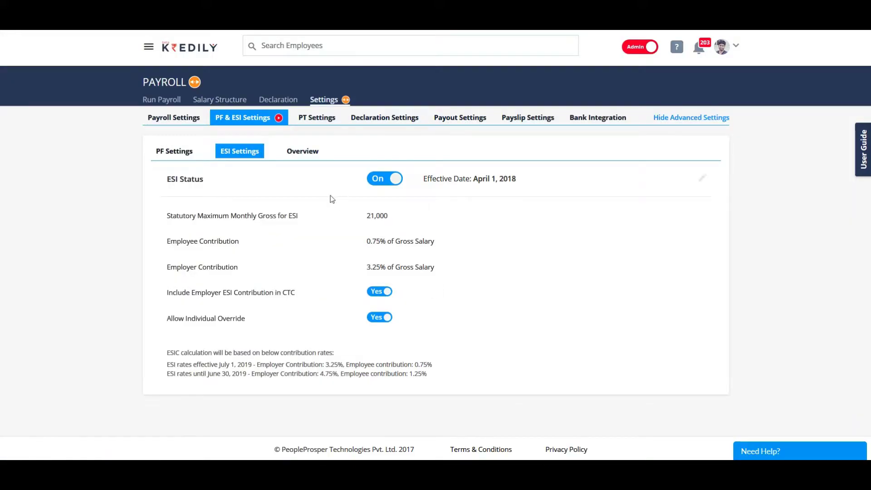
# Step: Open employee ICT08's PF & ESI settings from Overview, keeping PF applicable
pyautogui.click(300, 153)
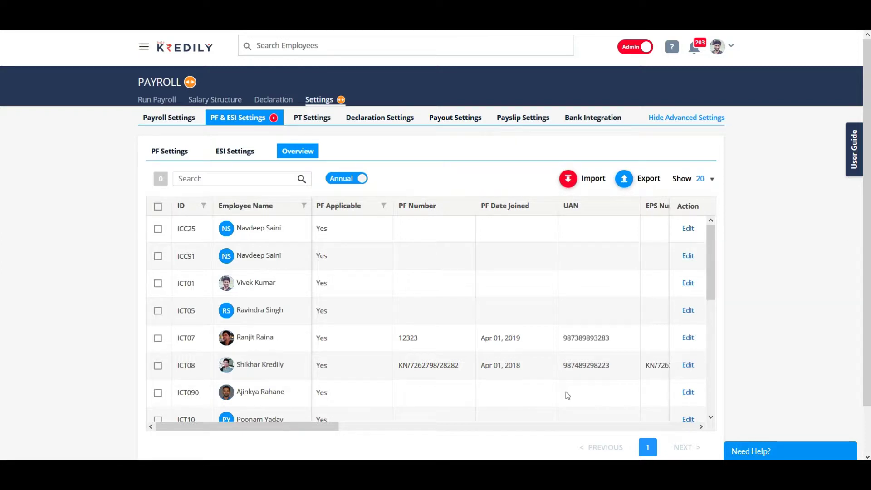
pyautogui.click(688, 366)
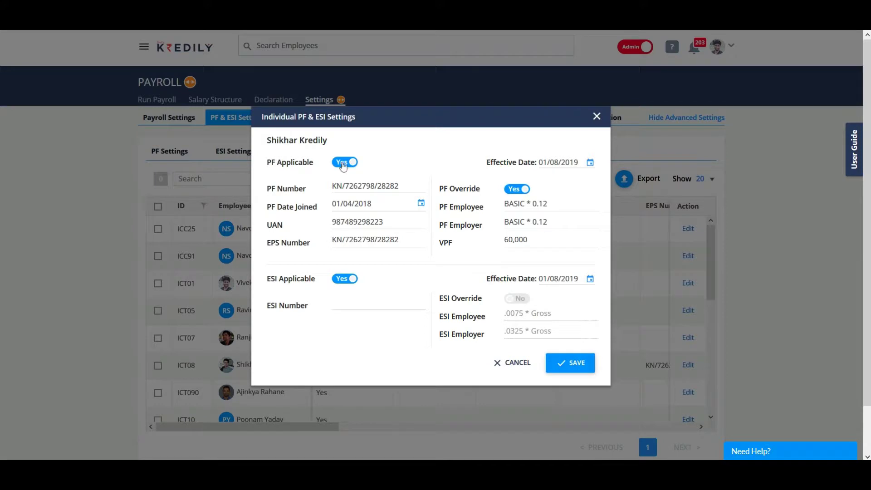
pyautogui.click(344, 164)
pyautogui.click(348, 204)
pyautogui.click(367, 183)
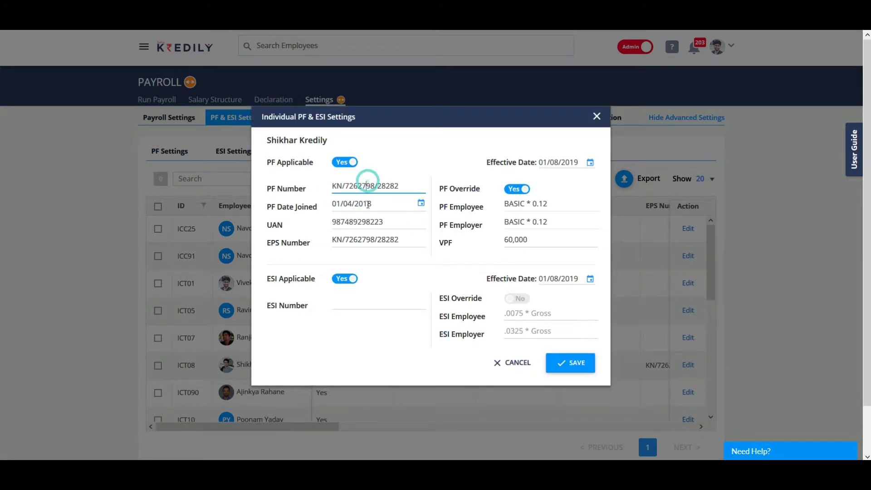
pyautogui.click(368, 205)
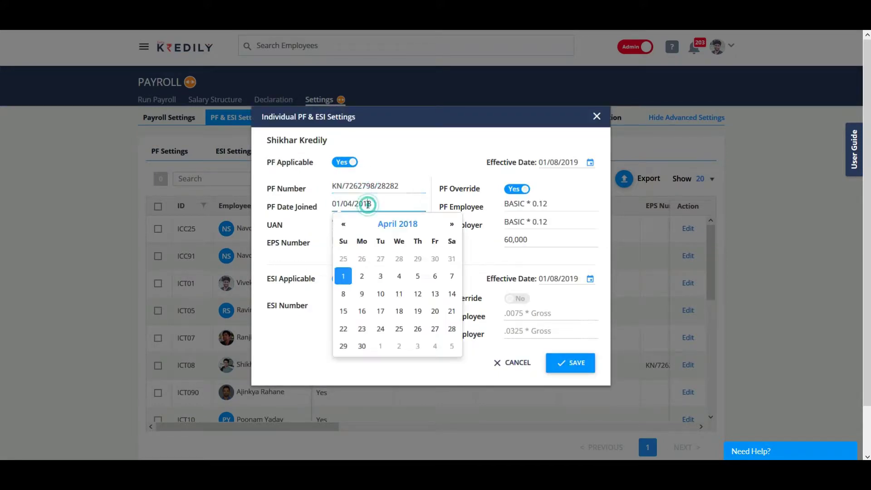
pyautogui.click(292, 240)
# Step: Review the EPS number and the PF employee contribution formula options
pyautogui.moveTo(334, 241); pyautogui.dragTo(431, 249)
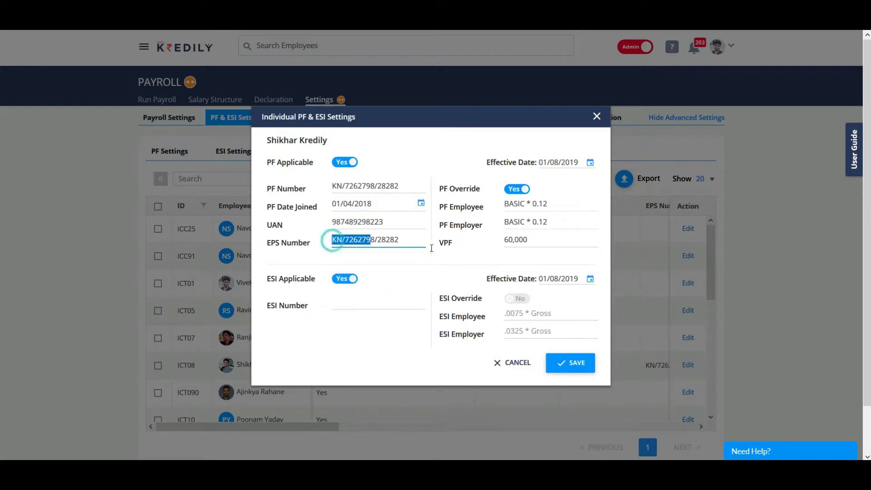
pyautogui.click(574, 184)
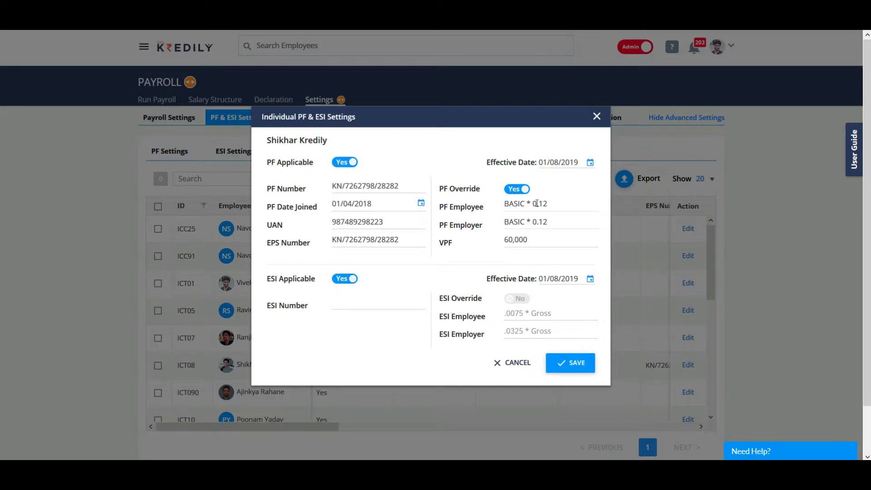
pyautogui.moveTo(557, 207); pyautogui.dragTo(484, 210)
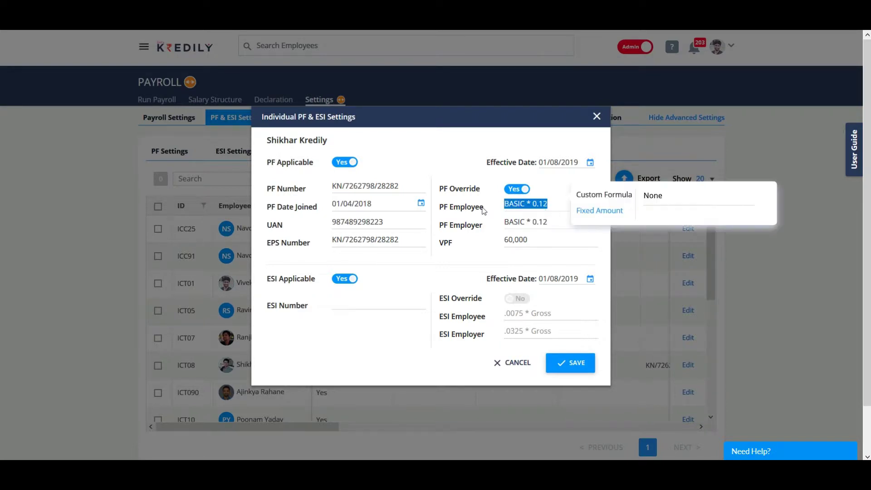
pyautogui.click(662, 194)
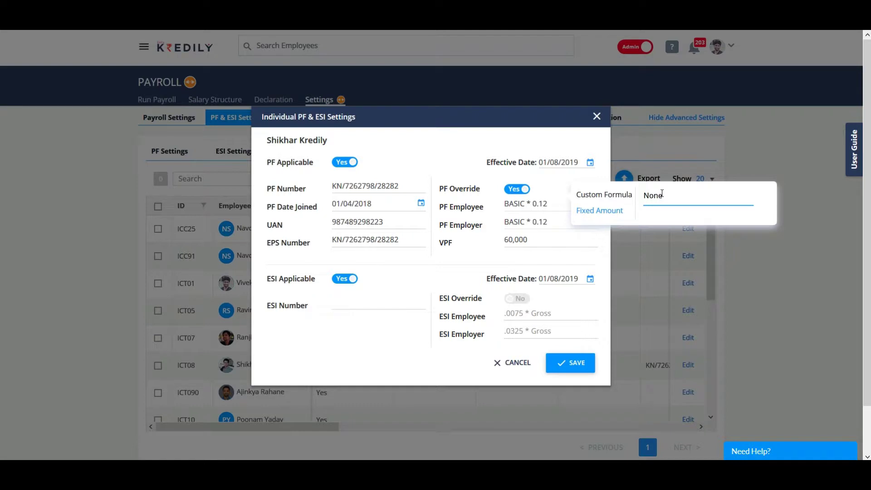
pyautogui.click(519, 259)
pyautogui.click(472, 250)
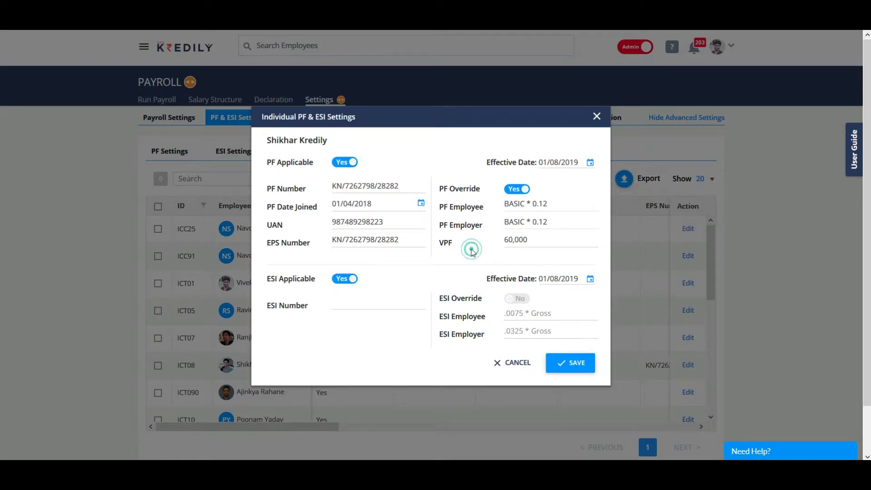
# Step: Keep ESI applicable with the ESI override off, and save the employee's settings
pyautogui.click(348, 279)
pyautogui.click(354, 312)
pyautogui.click(518, 298)
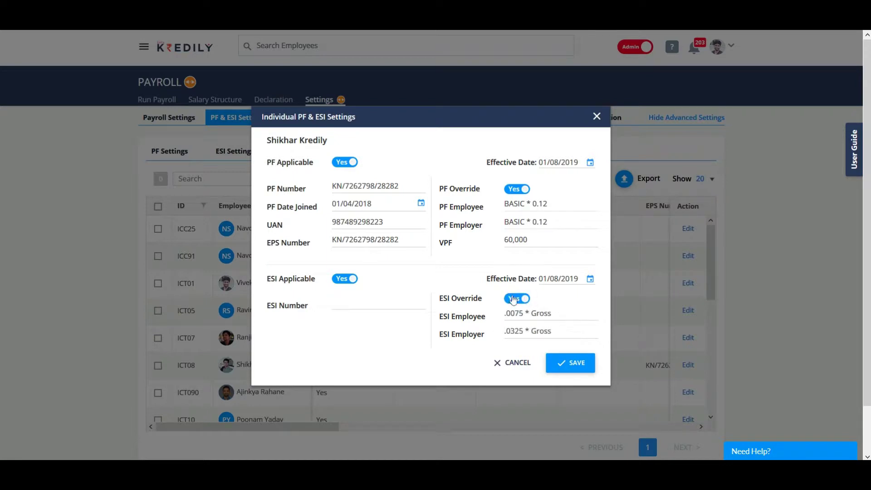
pyautogui.moveTo(546, 316); pyautogui.dragTo(503, 313)
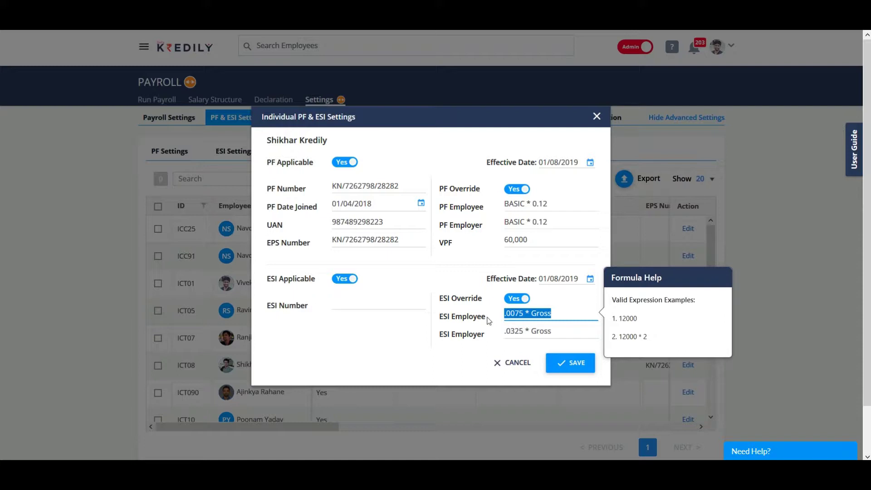
pyautogui.click(343, 297)
pyautogui.click(509, 299)
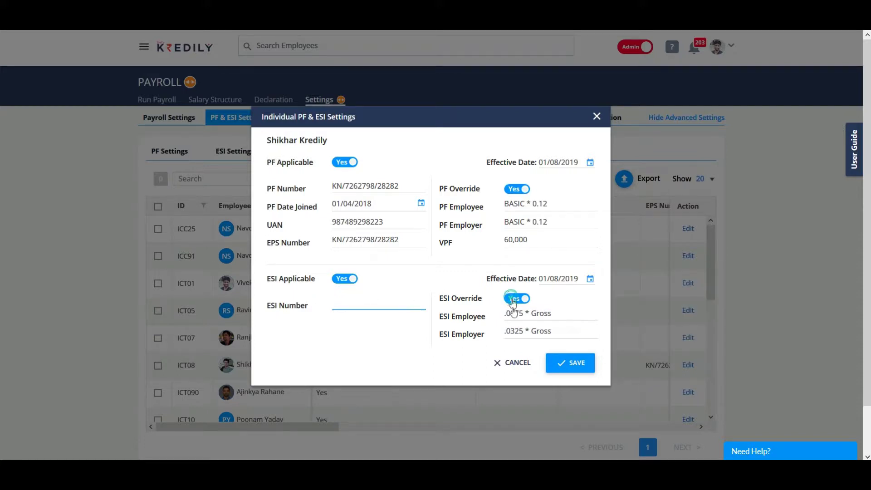
pyautogui.click(582, 364)
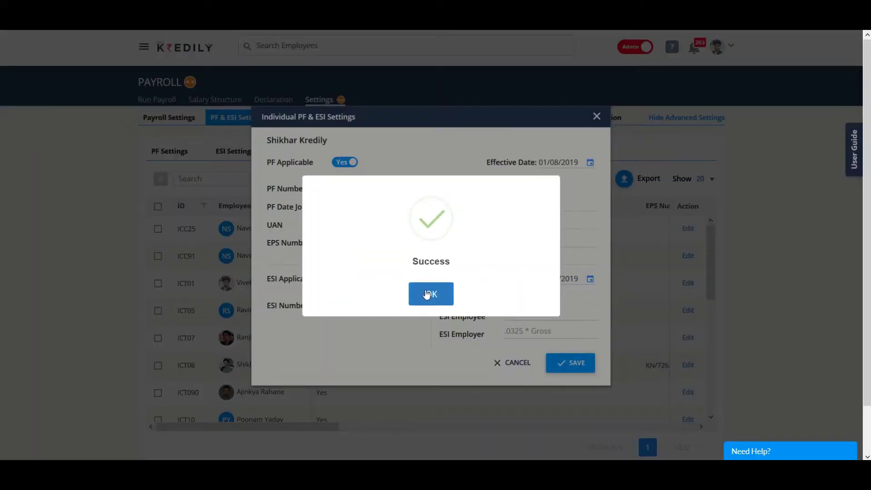
pyautogui.click(427, 294)
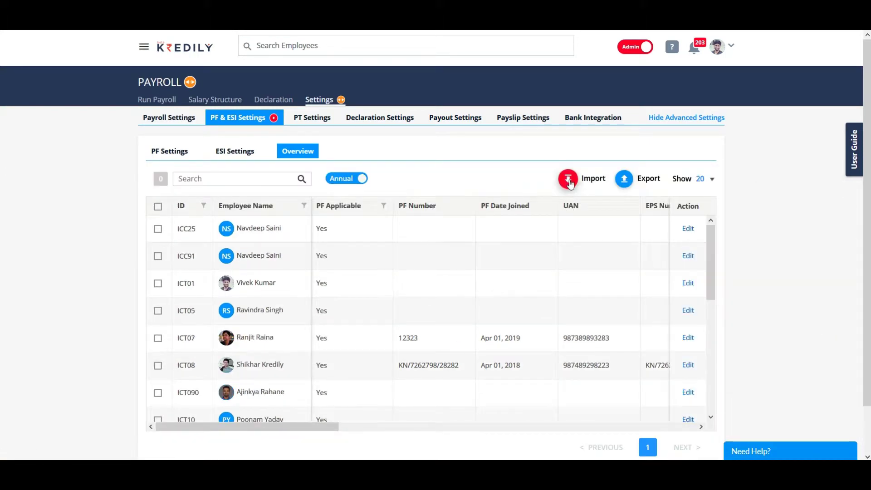
# Step: View the Import options on the PF & ESI overview table, then close them
pyautogui.click(569, 180)
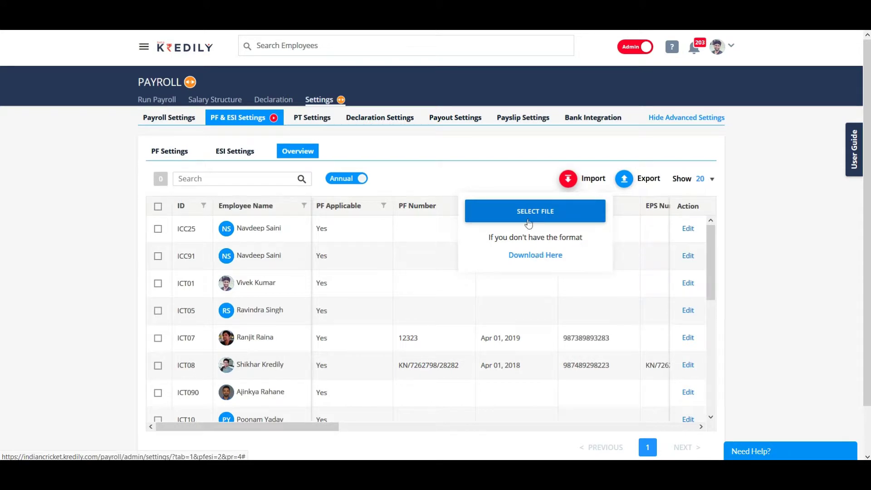
pyautogui.click(518, 181)
# Step: Edit the professional tax settings, keeping PT applied to all states
pyautogui.click(319, 122)
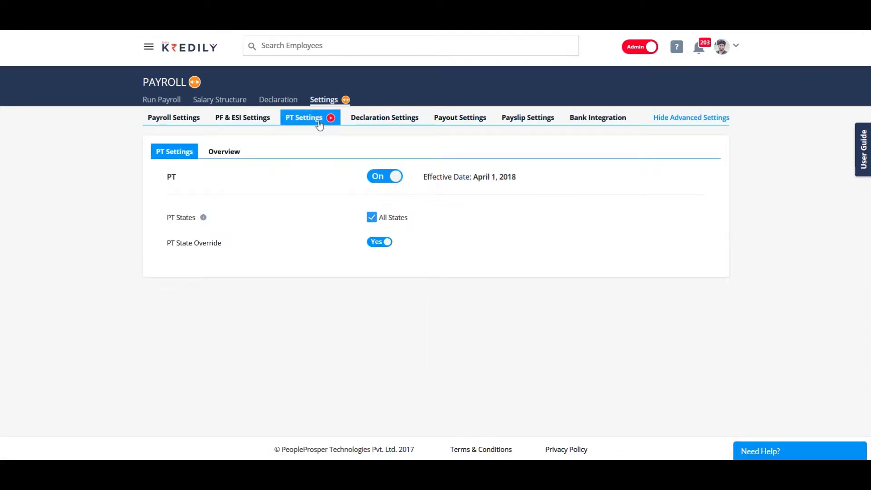
pyautogui.moveTo(380, 183)
pyautogui.click(704, 177)
pyautogui.click(367, 278)
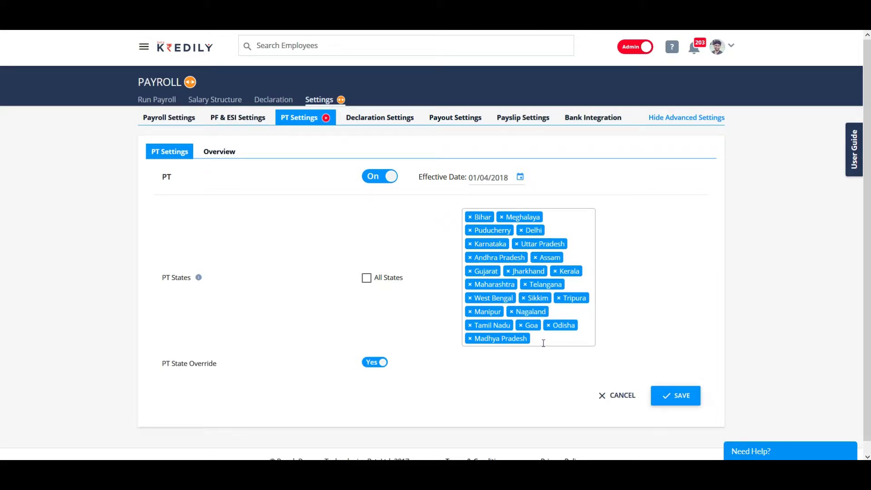
pyautogui.click(366, 279)
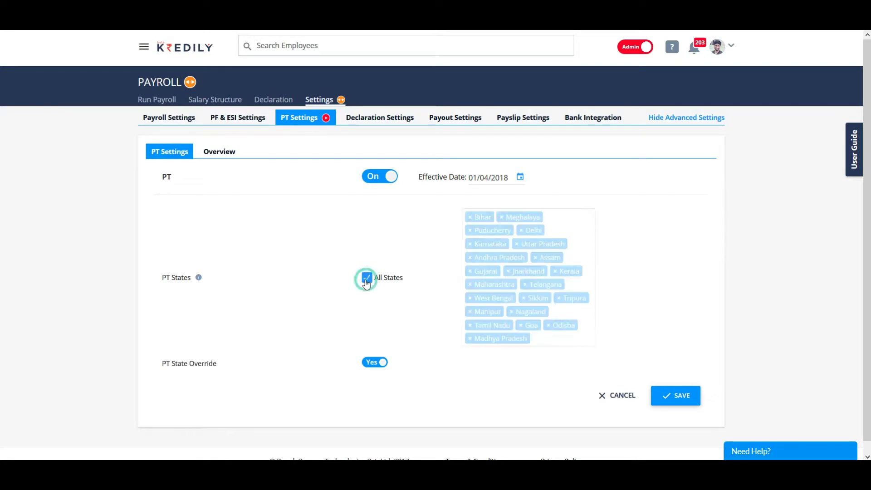
# Step: Keep PT state override at Yes, save, and bring up Declaration Settings
pyautogui.click(372, 365)
pyautogui.click(377, 363)
pyautogui.click(668, 402)
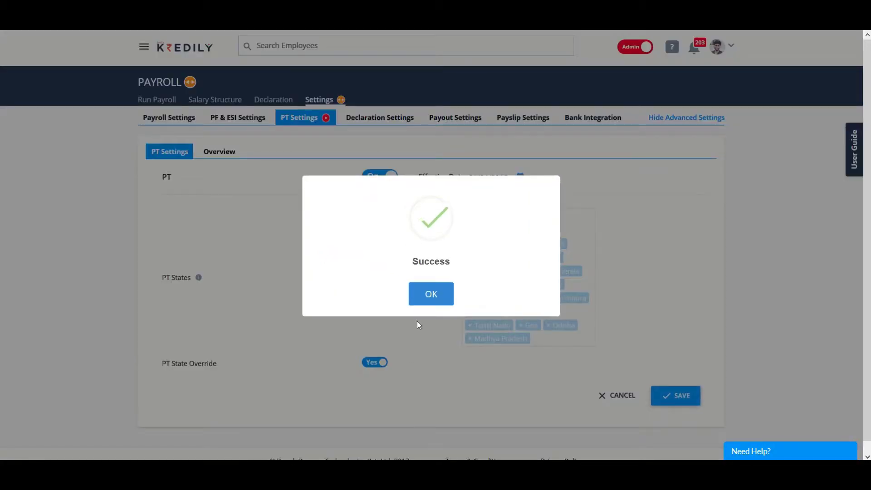
pyautogui.click(425, 295)
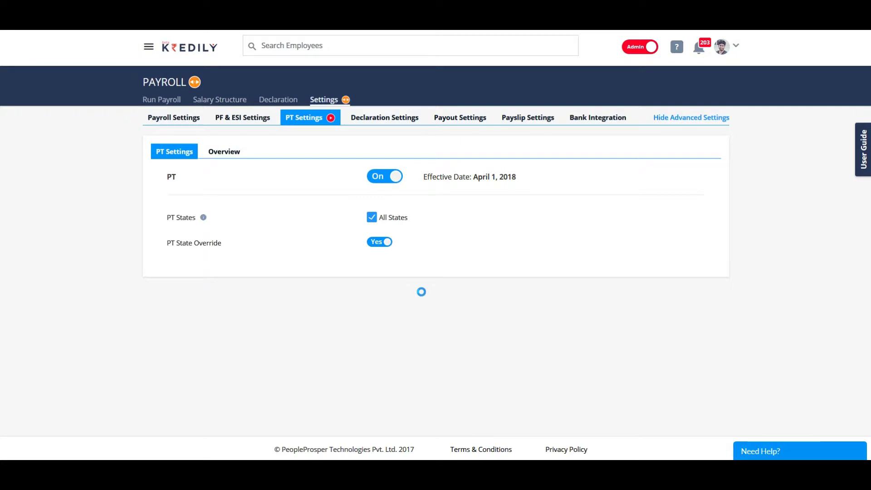
pyautogui.click(381, 118)
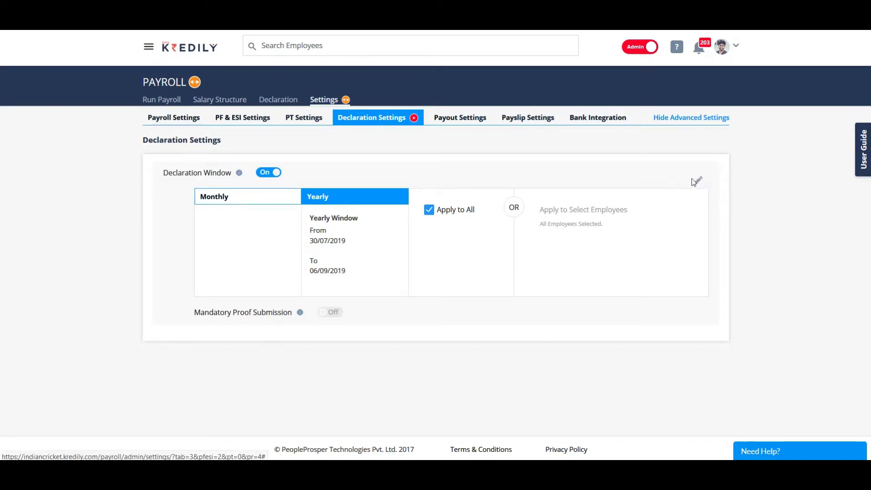
# Step: Change the yearly declaration window's start date to 30/06/2019
pyautogui.click(697, 181)
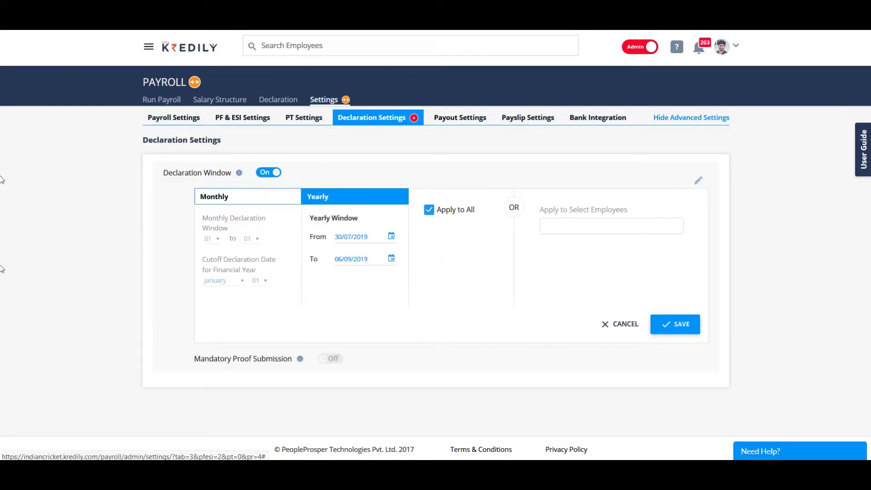
pyautogui.click(244, 197)
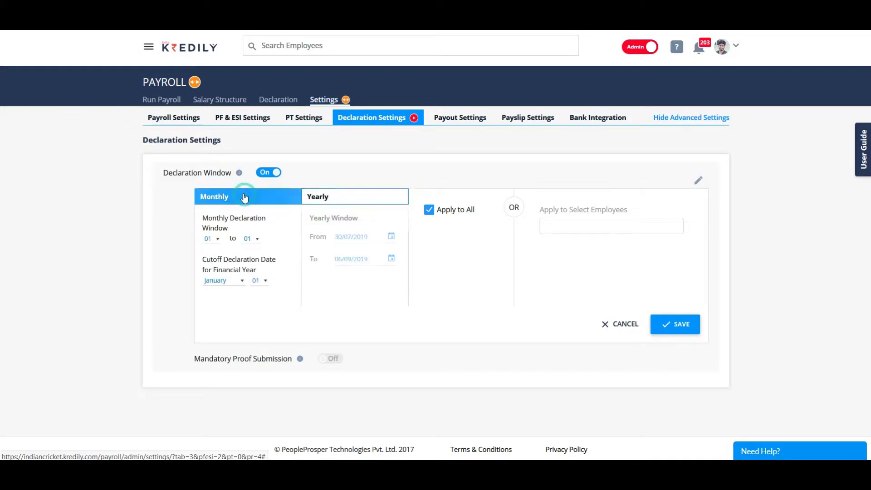
pyautogui.click(339, 205)
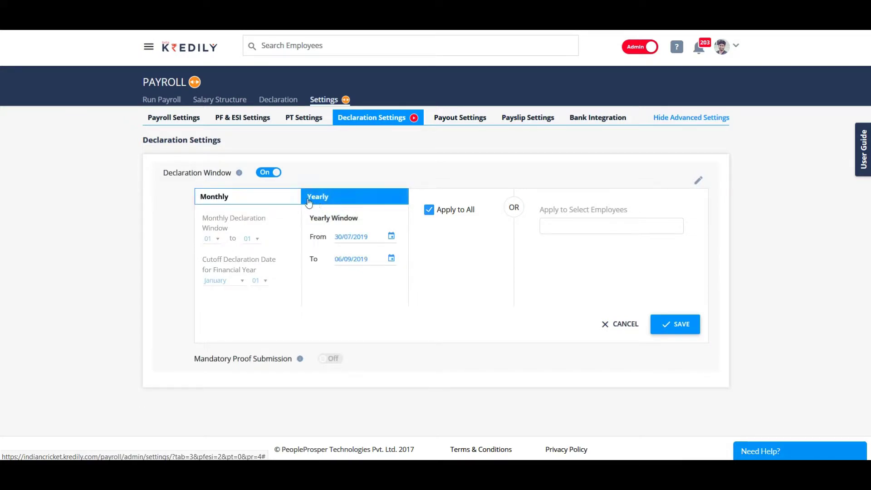
pyautogui.click(391, 235)
pyautogui.click(378, 364)
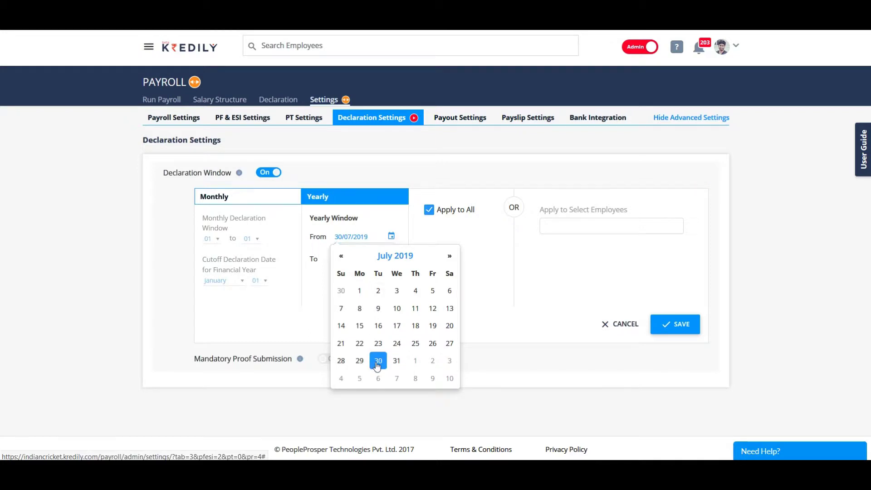
pyautogui.click(390, 236)
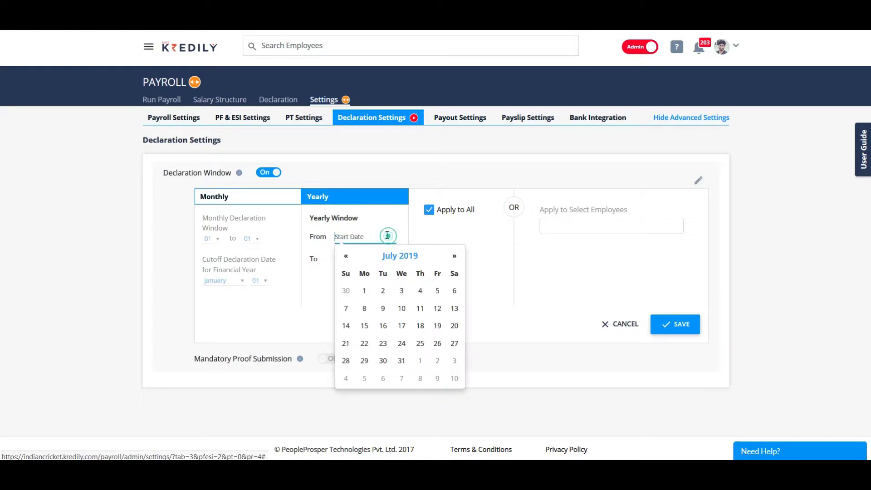
pyautogui.click(346, 257)
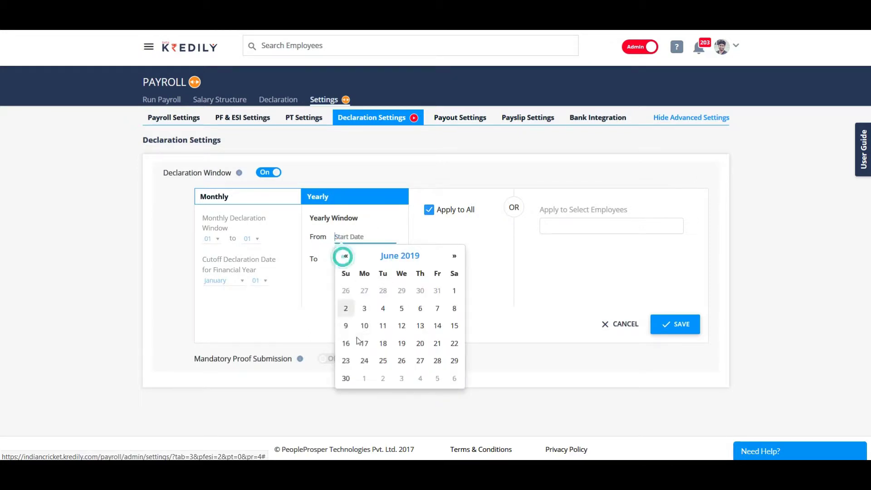
pyautogui.click(347, 378)
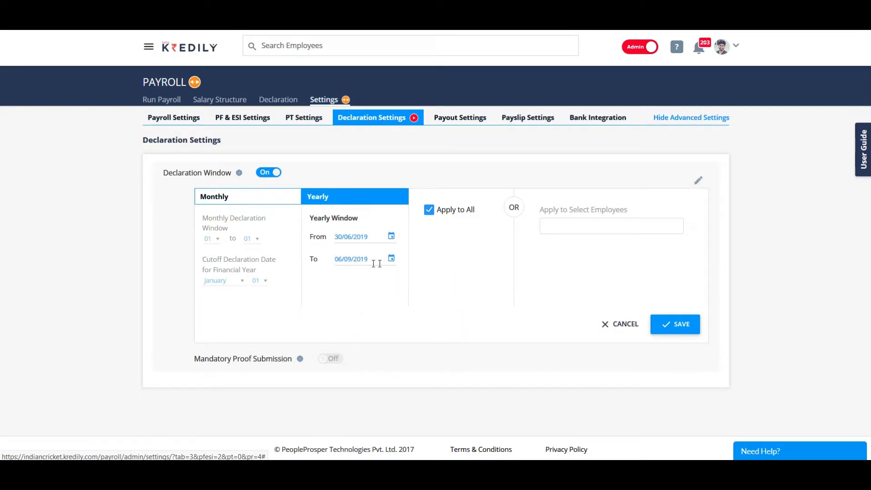
# Step: Keep the window applied to all employees and save, confirming the overwrite
pyautogui.click(429, 214)
pyautogui.click(572, 225)
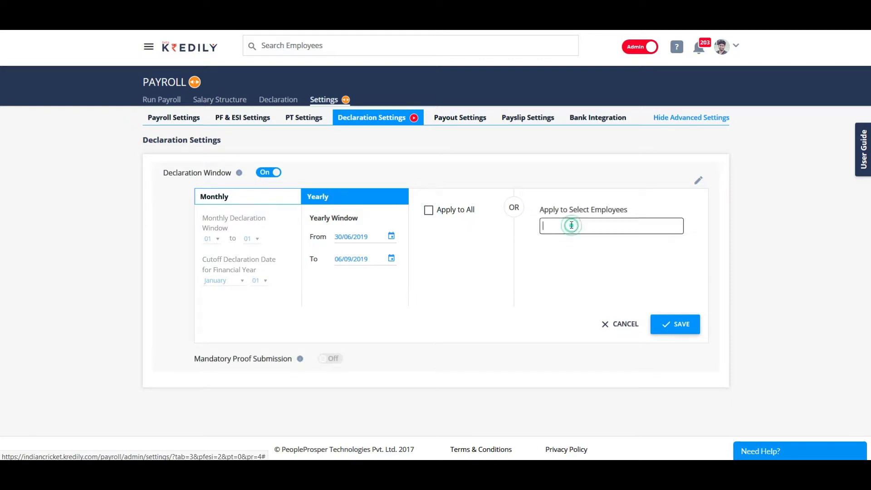
pyautogui.write('viv')
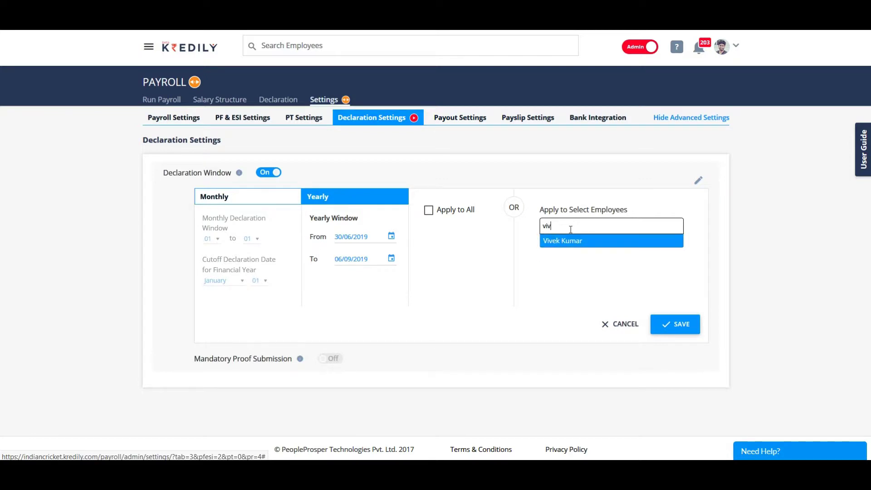
pyautogui.press('BackSpace')
pyautogui.press('BackSpace')
pyautogui.press('BackSpace')
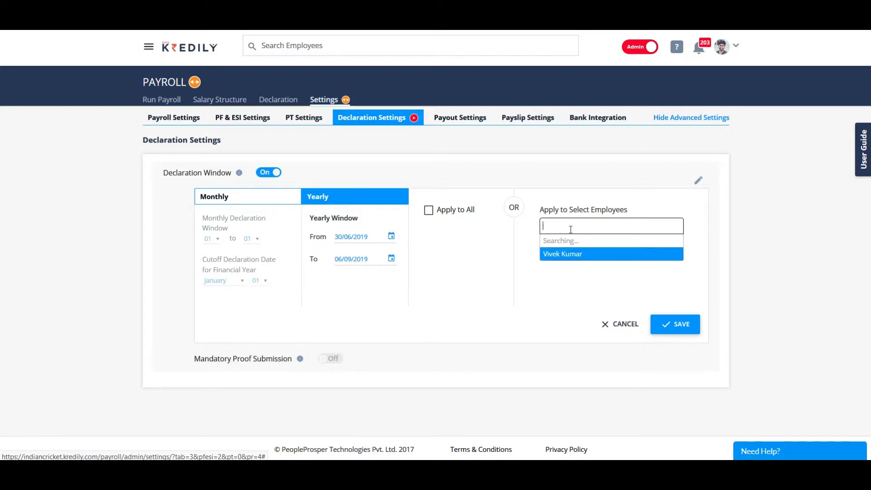
pyautogui.click(430, 211)
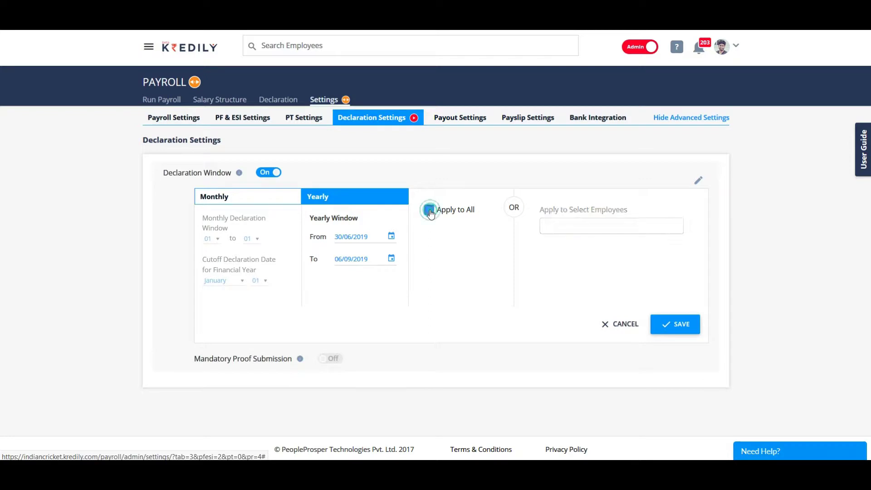
pyautogui.click(684, 324)
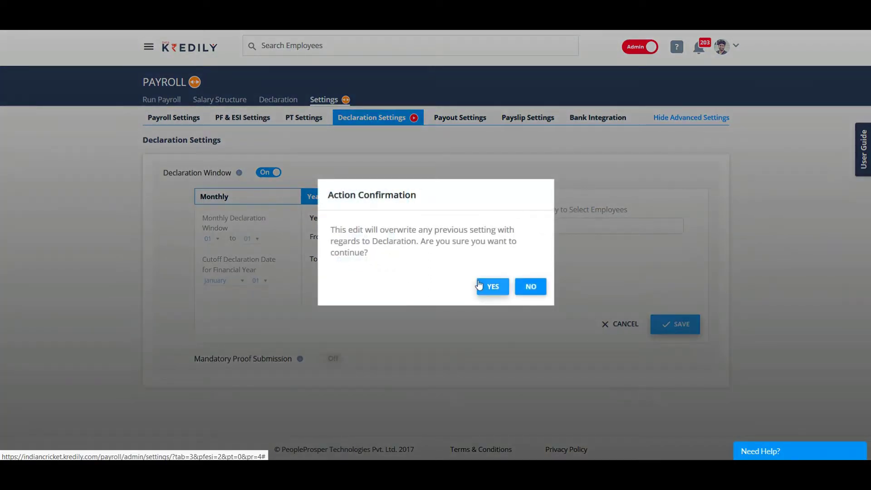
pyautogui.click(480, 283)
pyautogui.click(448, 301)
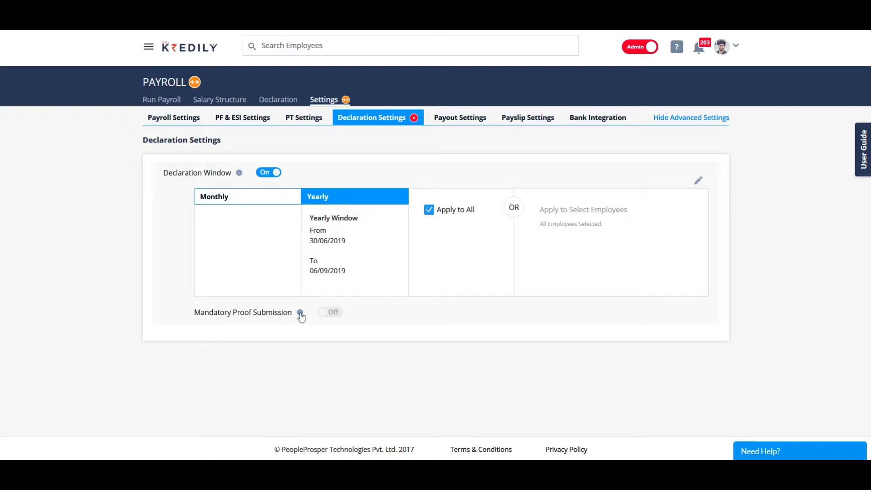
# Step: Toggle Mandatory Proof Submission on and back Off, then go to Payout Settings
pyautogui.click(331, 312)
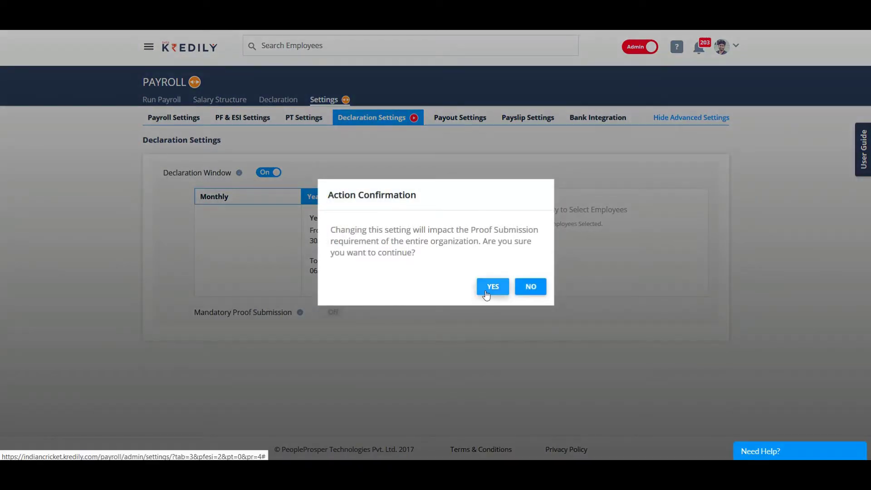
pyautogui.click(486, 295)
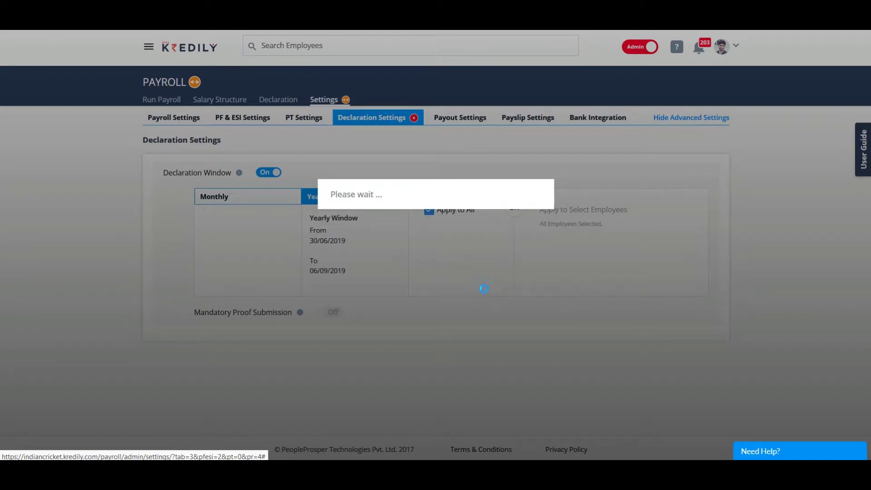
pyautogui.click(324, 314)
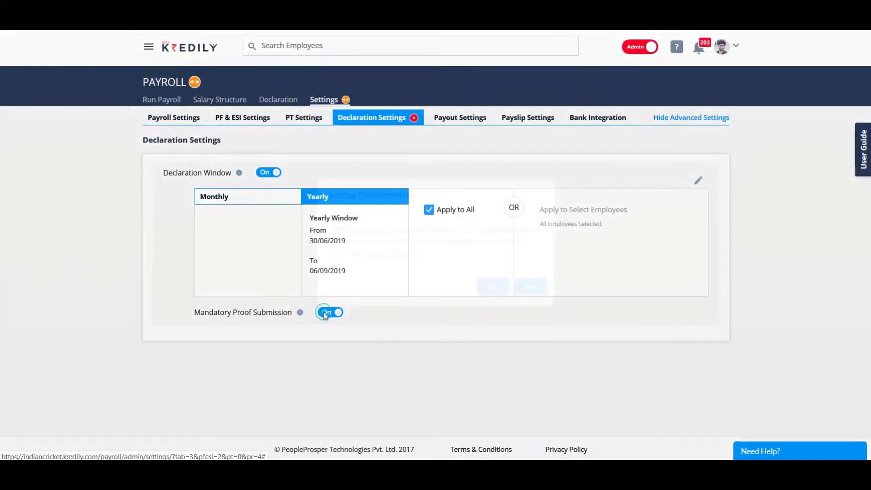
pyautogui.click(486, 292)
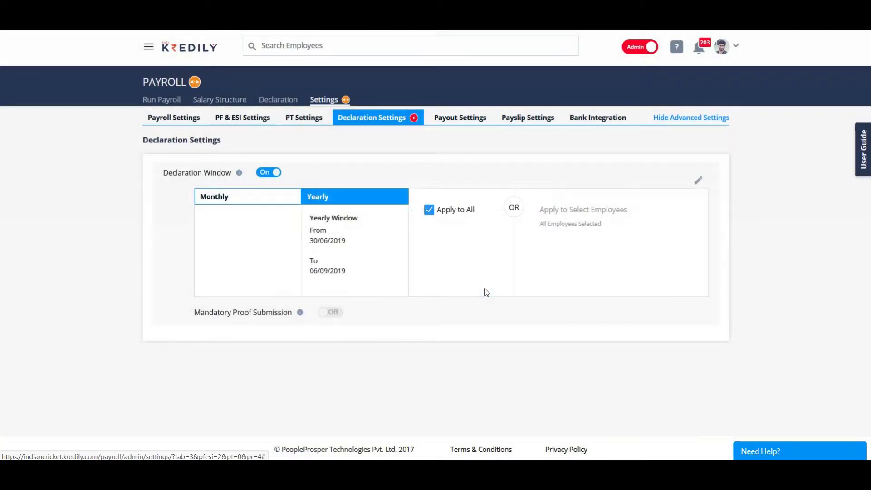
pyautogui.click(469, 119)
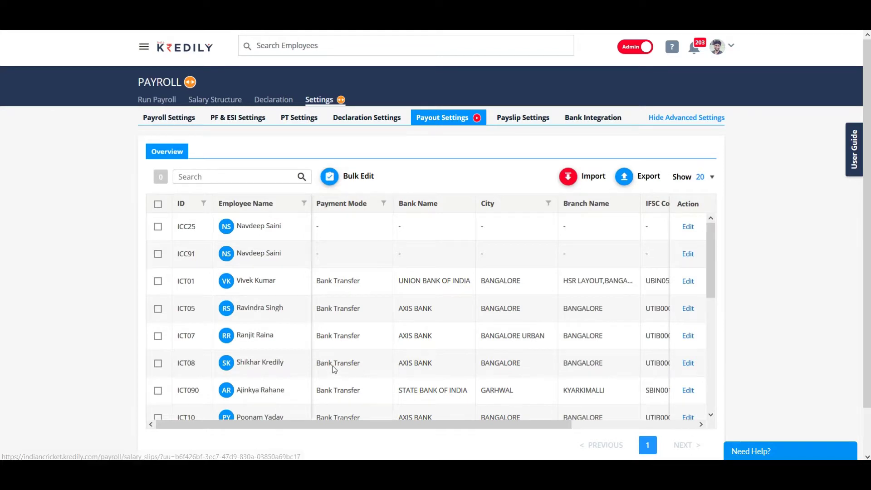
# Step: Open an employee's payout bank details and close them without changes
pyautogui.scroll(-2, 333, 366)
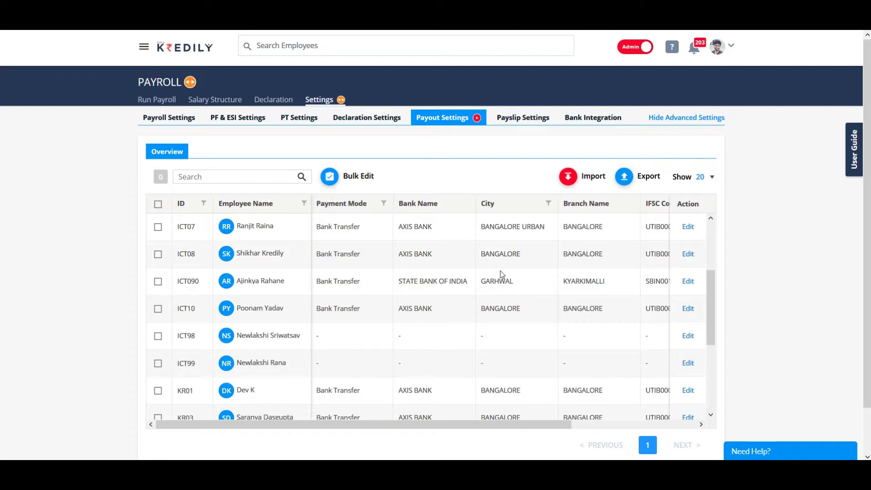
pyautogui.scroll(-3, 410, 307)
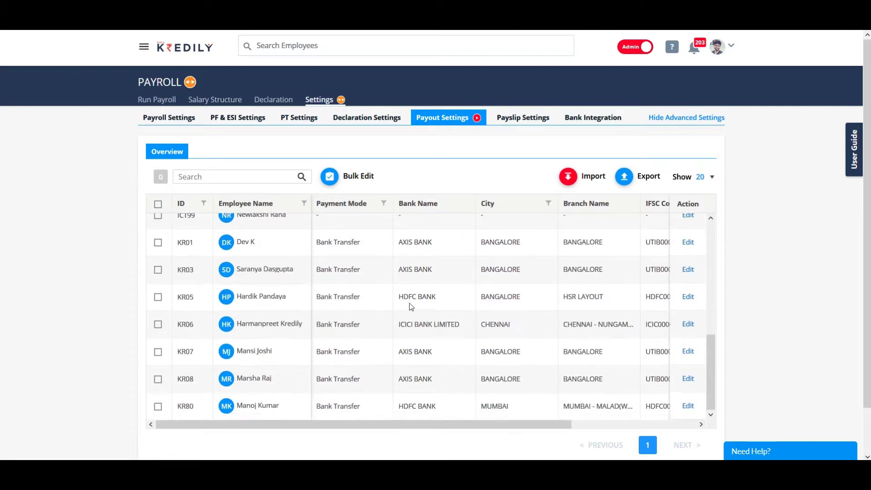
pyautogui.click(687, 270)
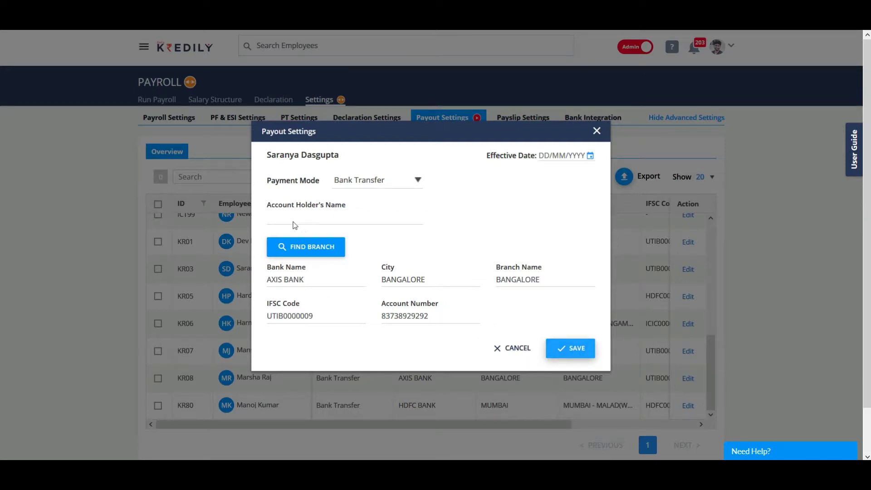
pyautogui.click(522, 355)
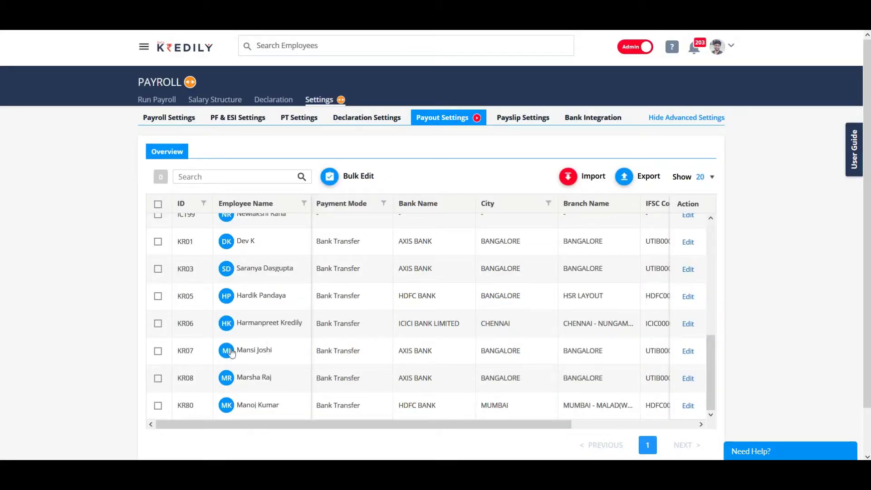
# Step: View the payout import options without importing, then go to Payslip Settings
pyautogui.scroll(5, 352, 386)
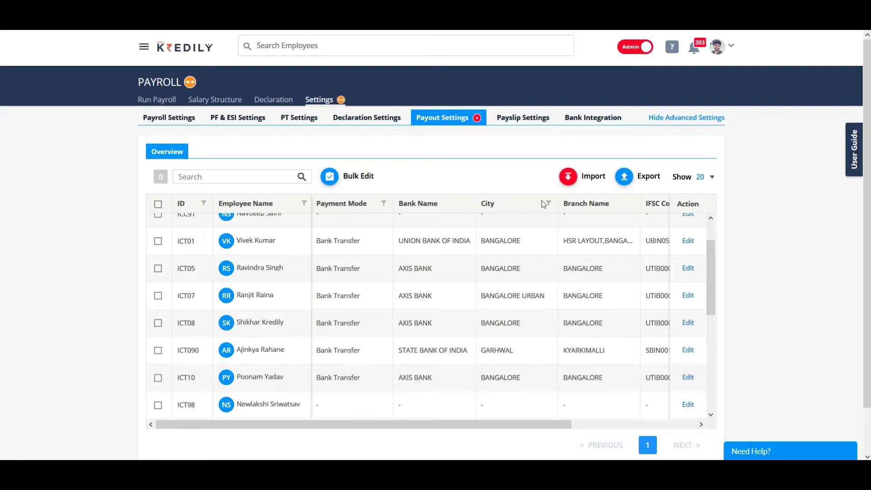
pyautogui.click(569, 178)
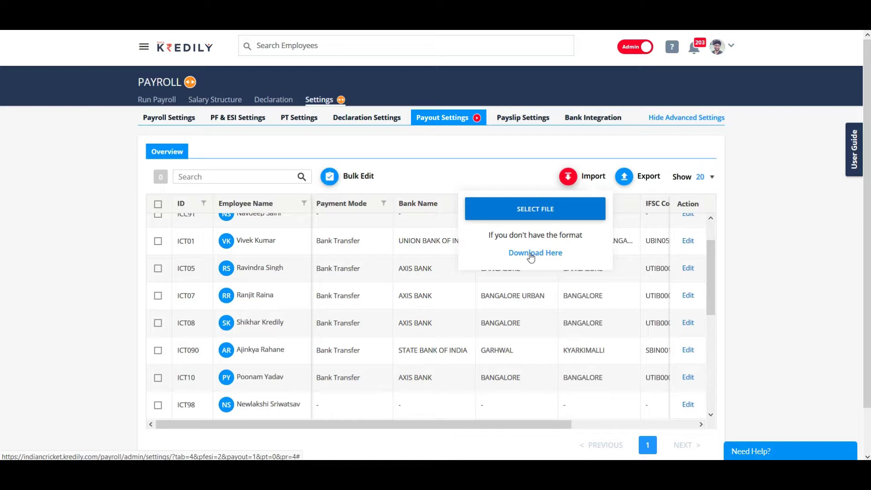
pyautogui.click(516, 177)
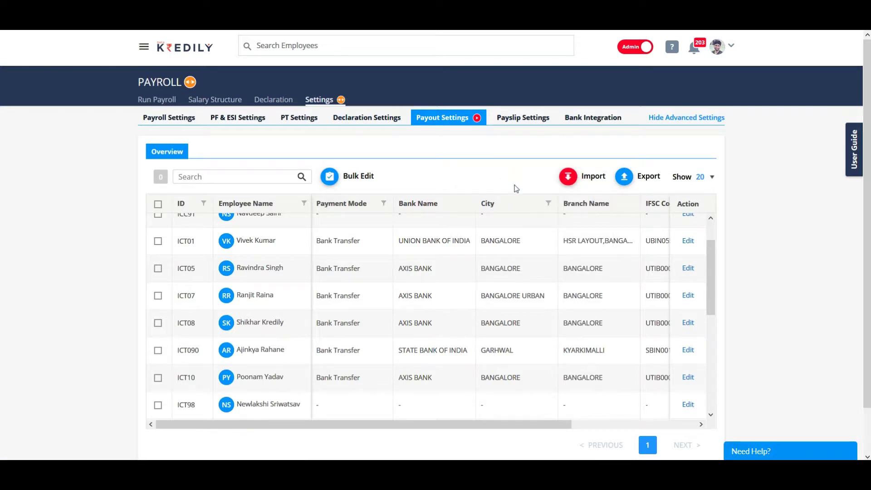
pyautogui.click(513, 119)
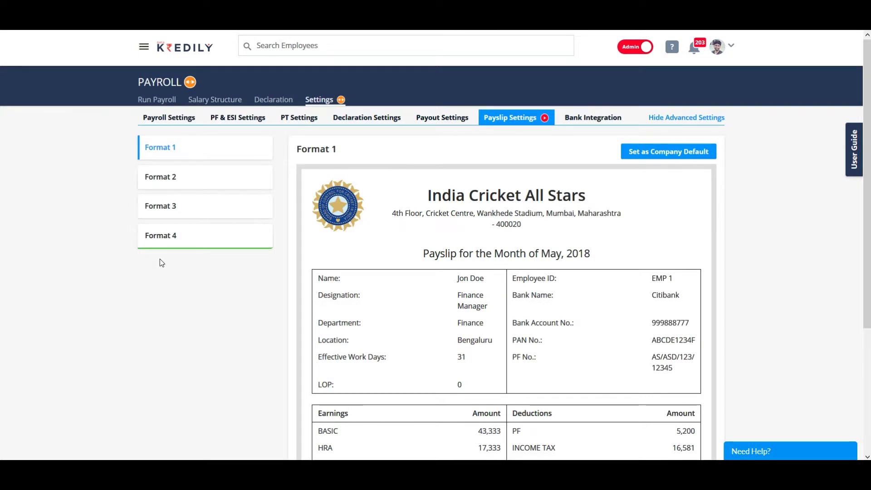
# Step: Preview payslip Format 4, then view the ICICI Bank Integration setup page
pyautogui.click(165, 234)
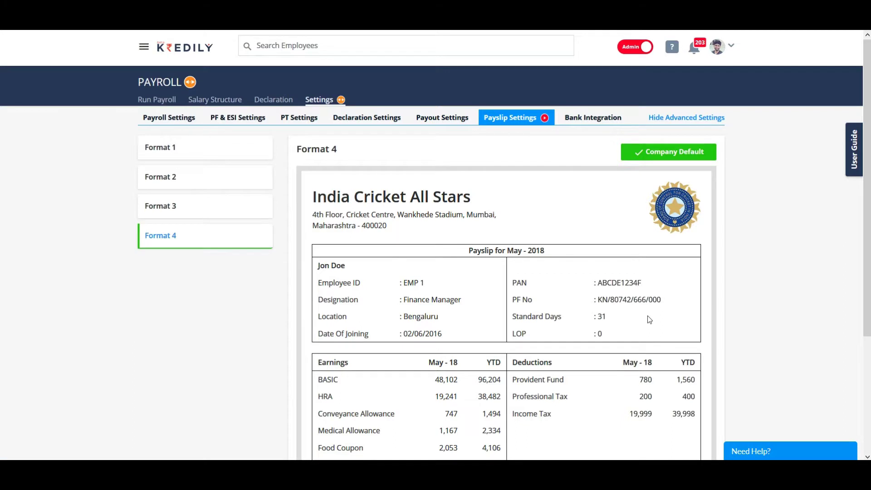
pyautogui.scroll(-2, 649, 320)
pyautogui.scroll(2, 649, 320)
pyautogui.scroll(-2, 649, 320)
pyautogui.scroll(-2, 649, 320)
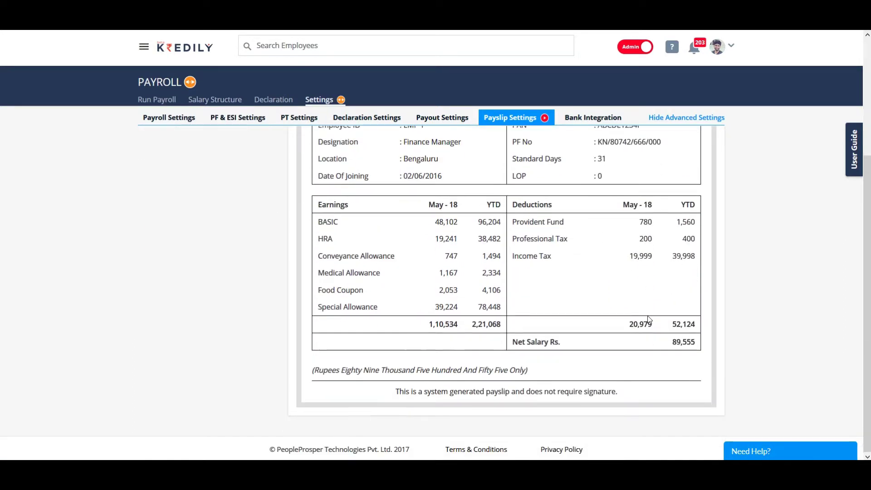
pyautogui.click(593, 117)
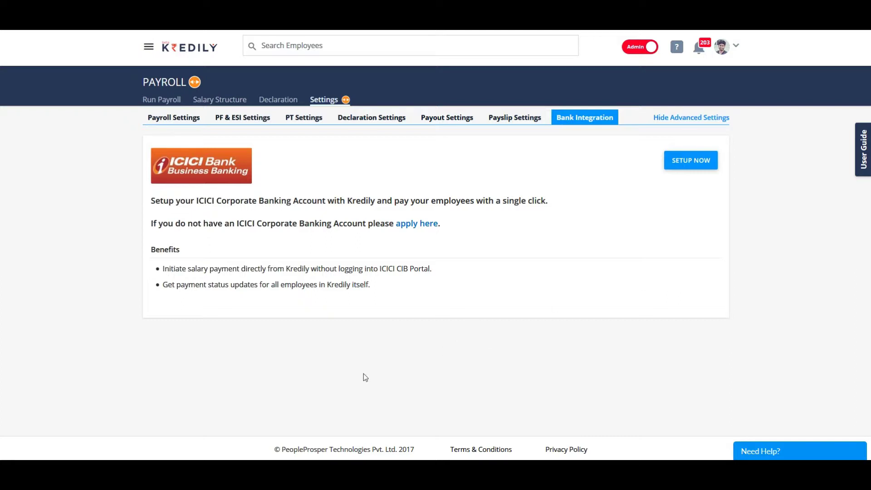
# Step: Review the HRA declaration entries, Section 80C deductions and other exemptions
pyautogui.click(280, 104)
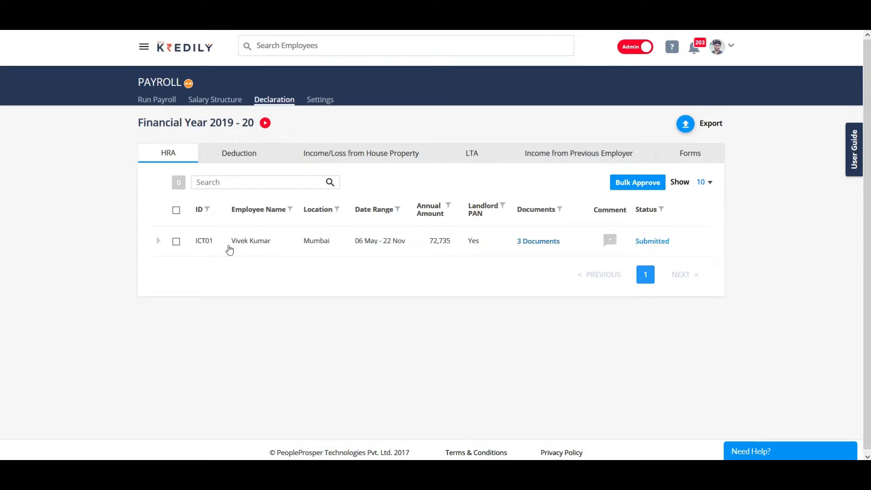
pyautogui.click(554, 242)
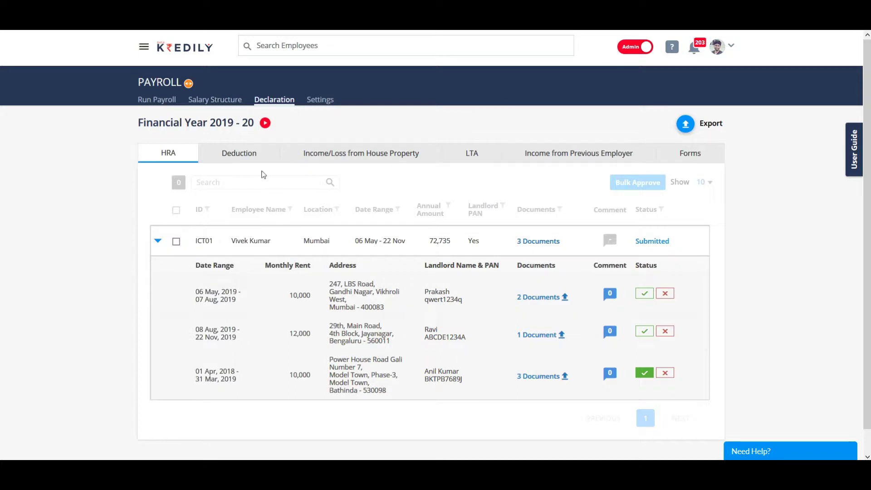
pyautogui.click(252, 158)
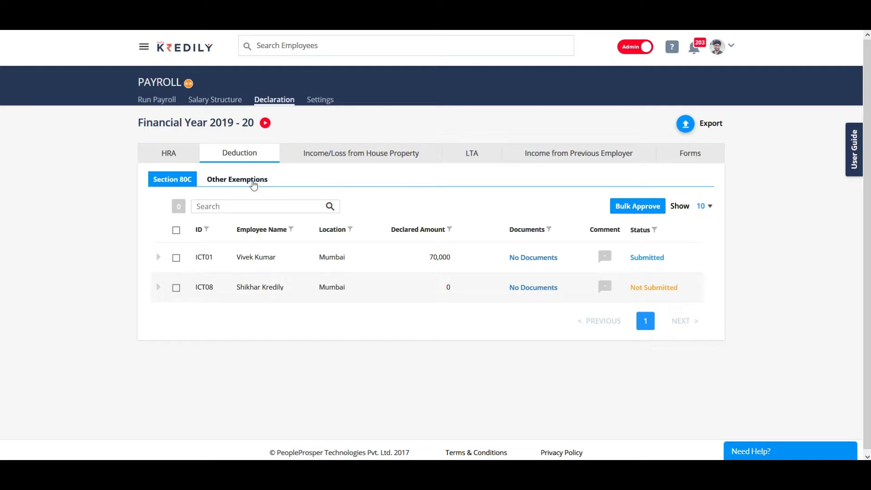
pyautogui.click(238, 180)
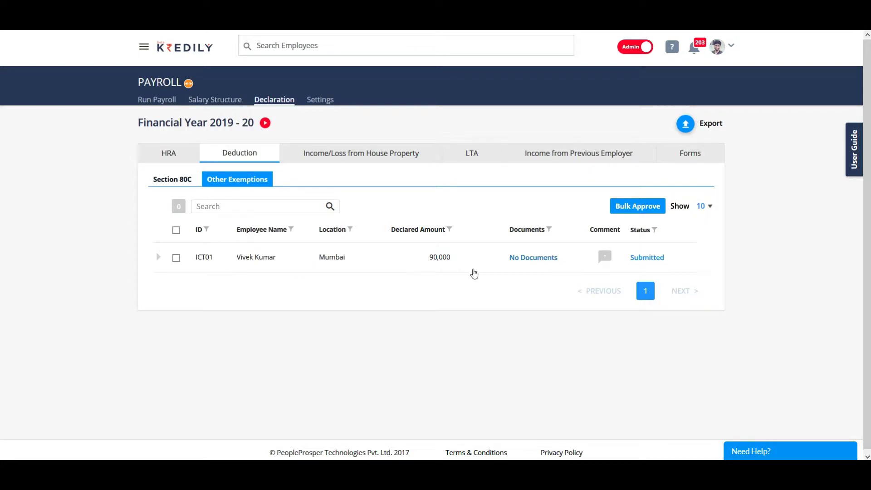
# Step: Check House Property, LTA and Income from Previous Employer declarations, then go to Salary Structure
pyautogui.click(336, 159)
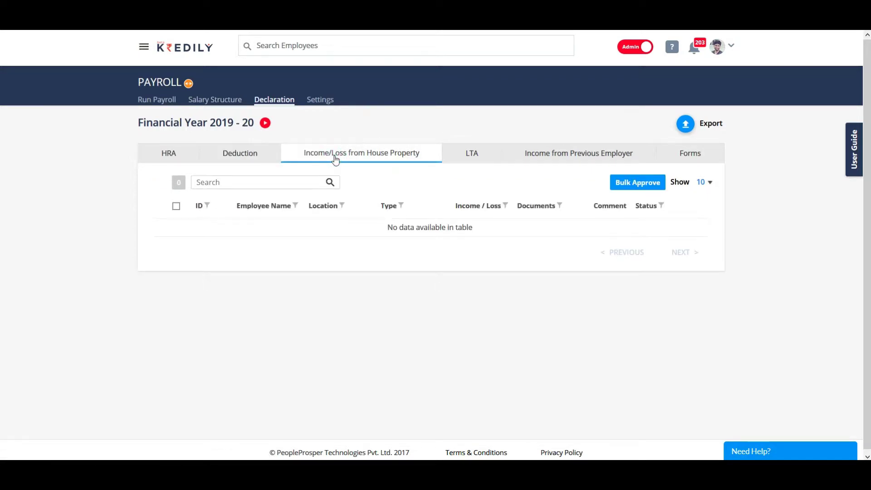
pyautogui.click(477, 157)
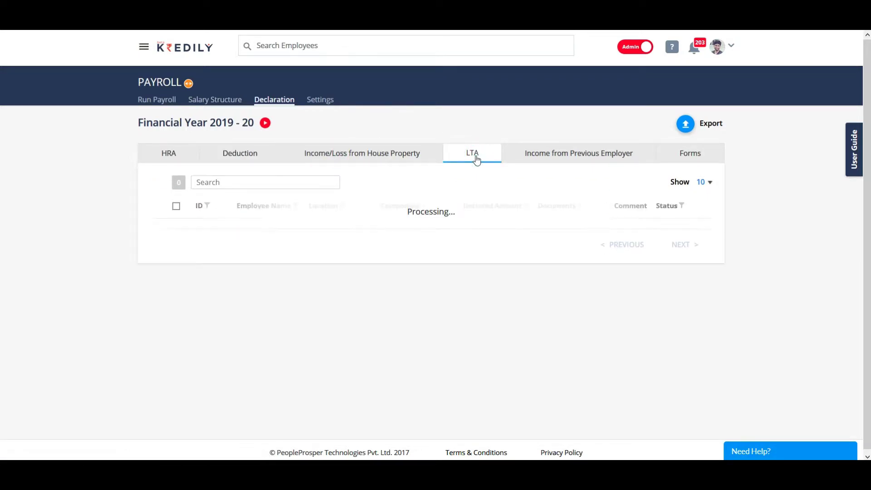
pyautogui.click(594, 161)
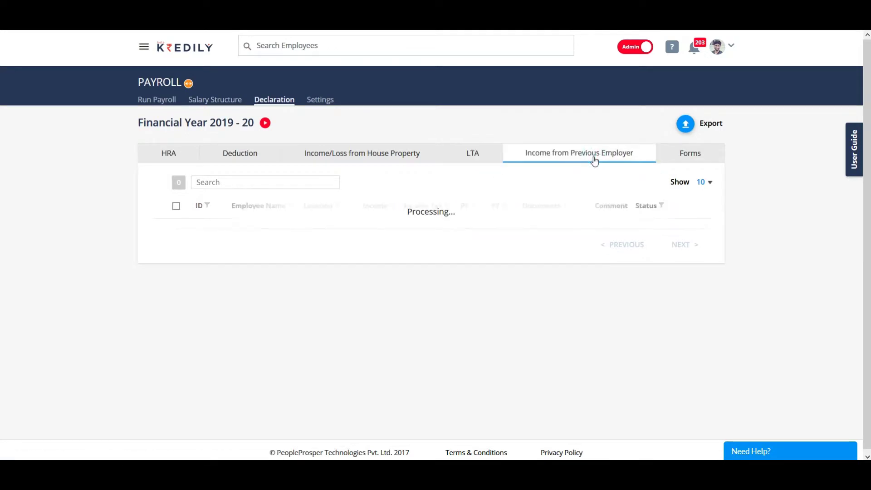
pyautogui.click(216, 101)
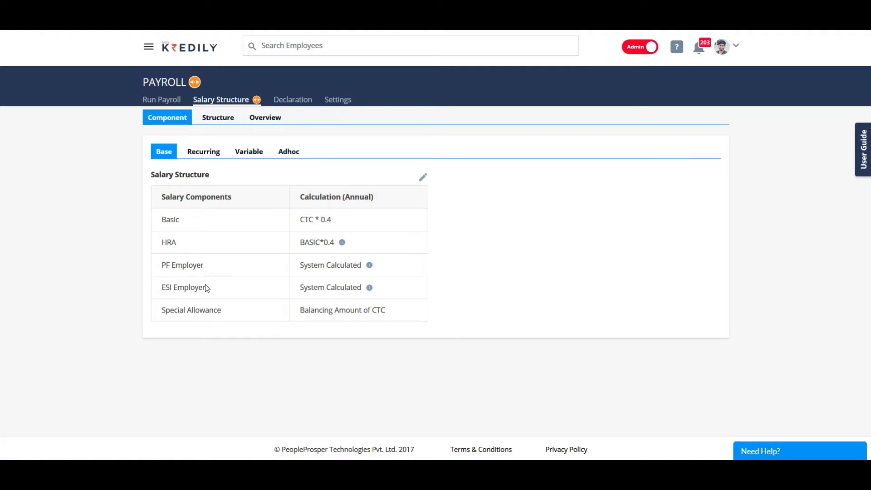
# Step: Show the Recurring components, listing Medical Allowance, LTA and Gratuity
pyautogui.click(204, 153)
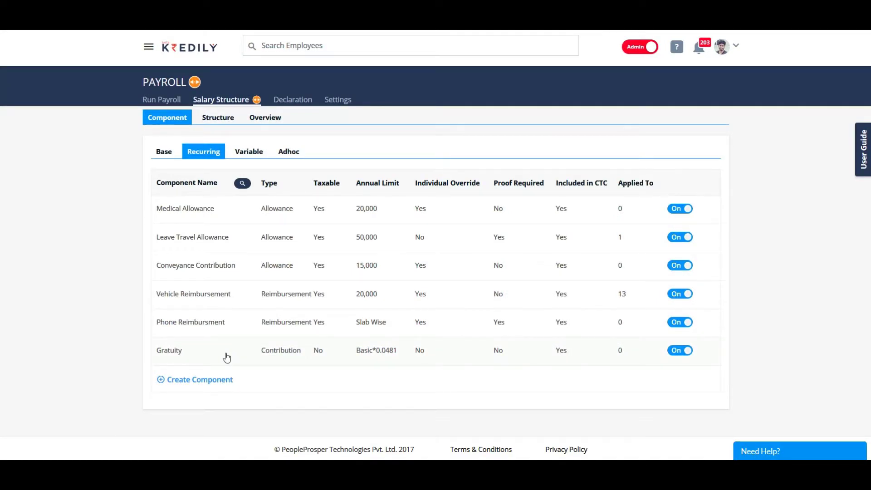
pyautogui.click(175, 210)
pyautogui.click(324, 162)
pyautogui.moveTo(324, 162); pyautogui.dragTo(212, 160)
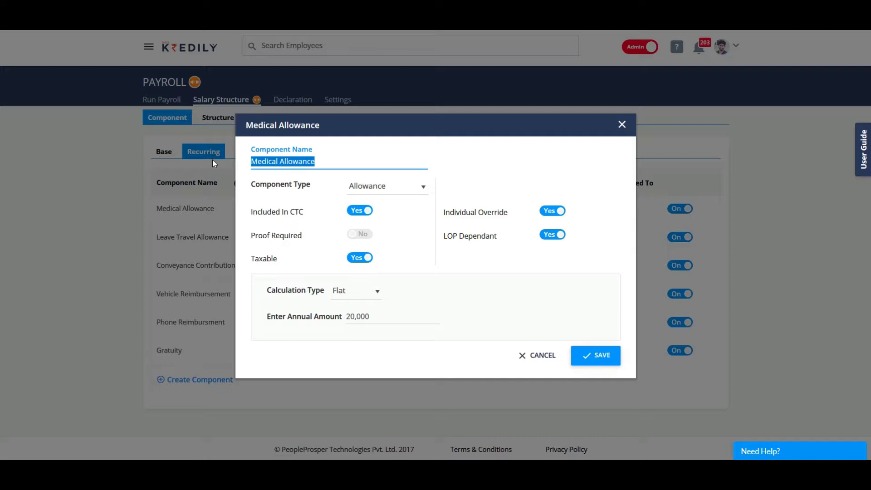
pyautogui.click(344, 159)
pyautogui.click(423, 186)
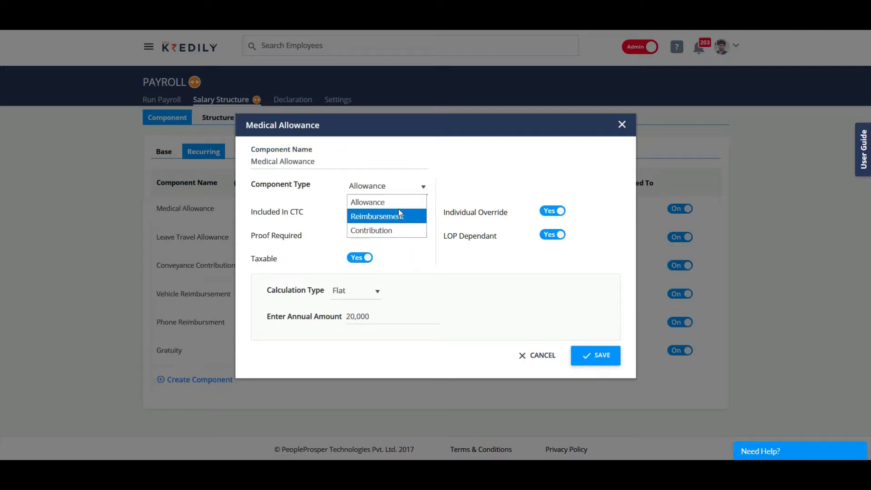
pyautogui.click(401, 254)
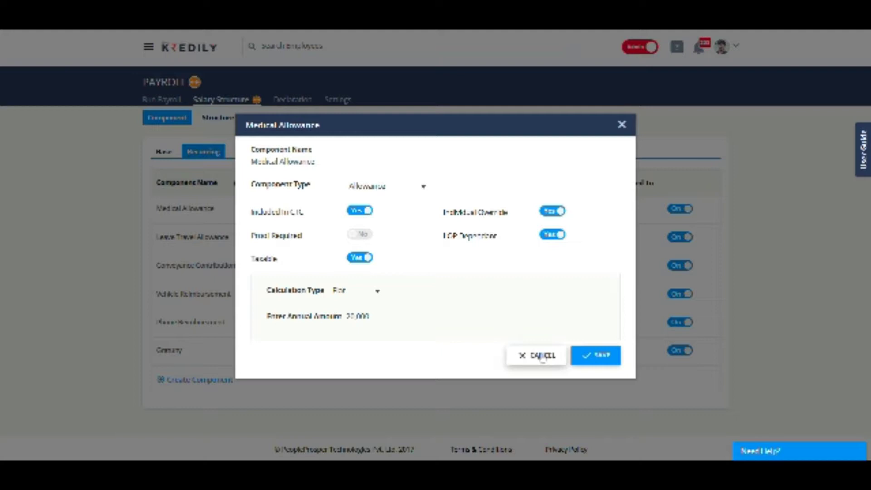
pyautogui.click(543, 356)
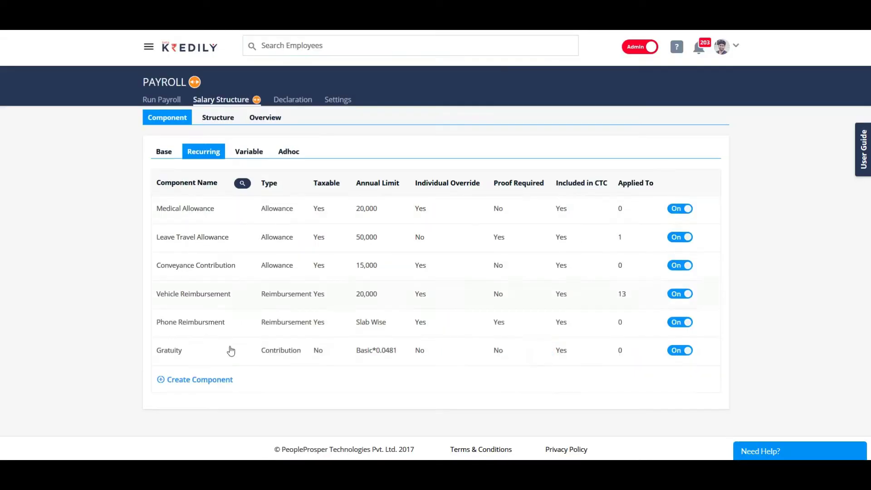
pyautogui.click(207, 381)
# Step: Name the component Internet Allowance: an allowance included in CTC, taxable, overridable, LOP dependant
pyautogui.click(283, 160)
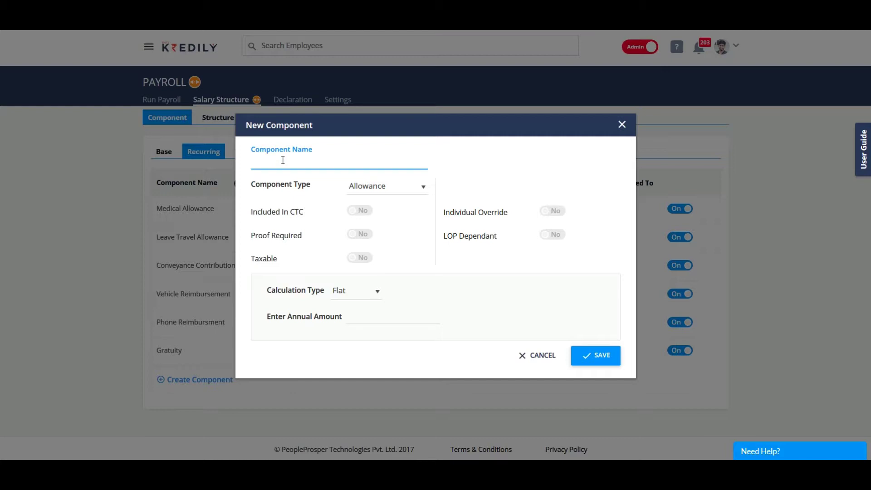
pyautogui.write('Internet Allowance')
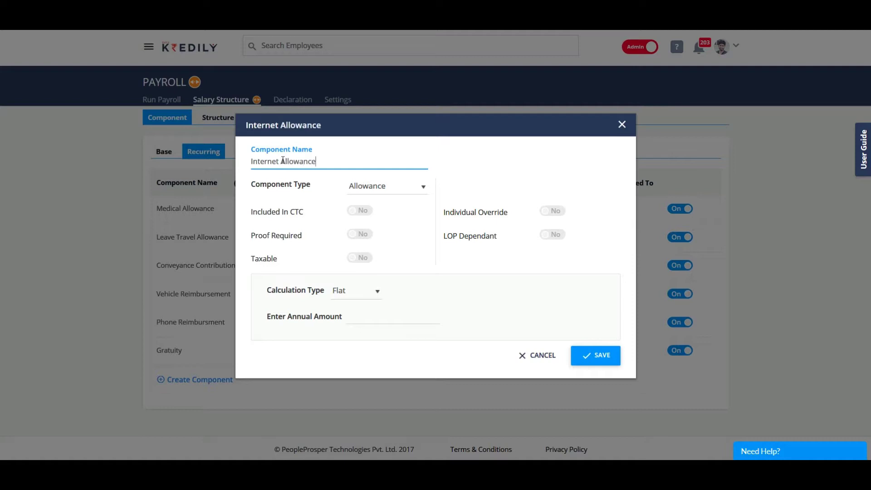
pyautogui.click(394, 186)
pyautogui.click(380, 203)
pyautogui.click(366, 214)
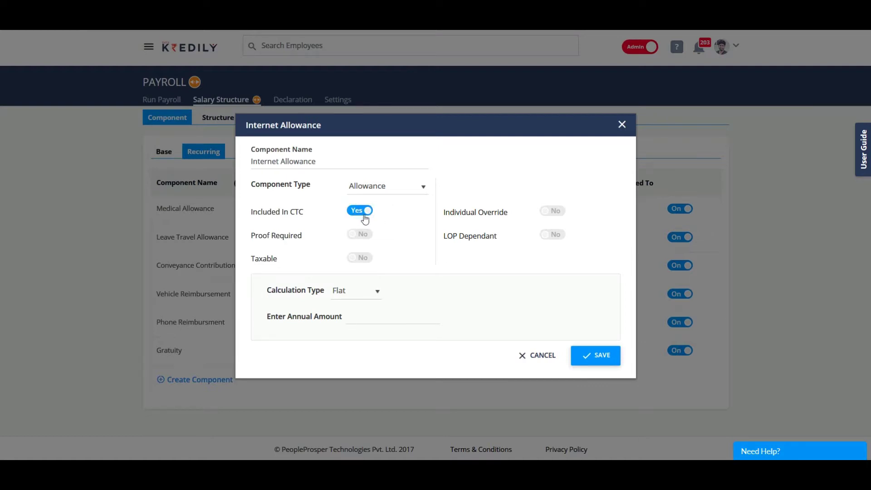
pyautogui.click(365, 260)
pyautogui.click(558, 214)
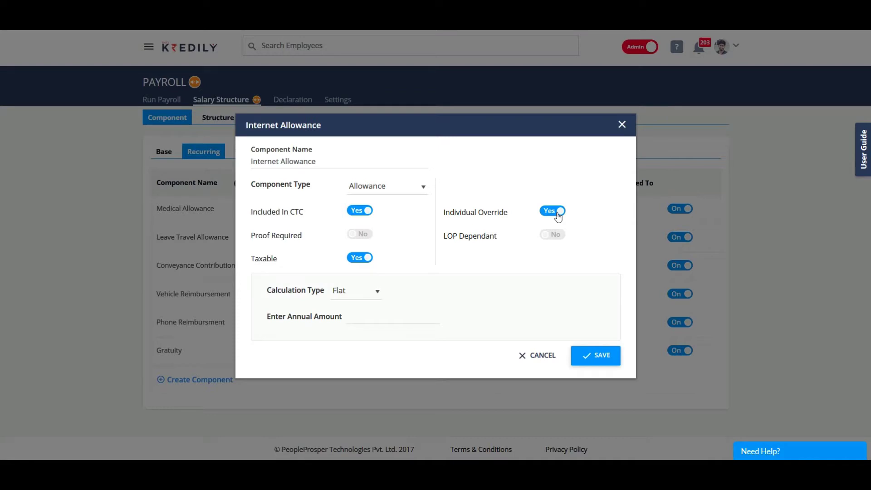
pyautogui.click(553, 235)
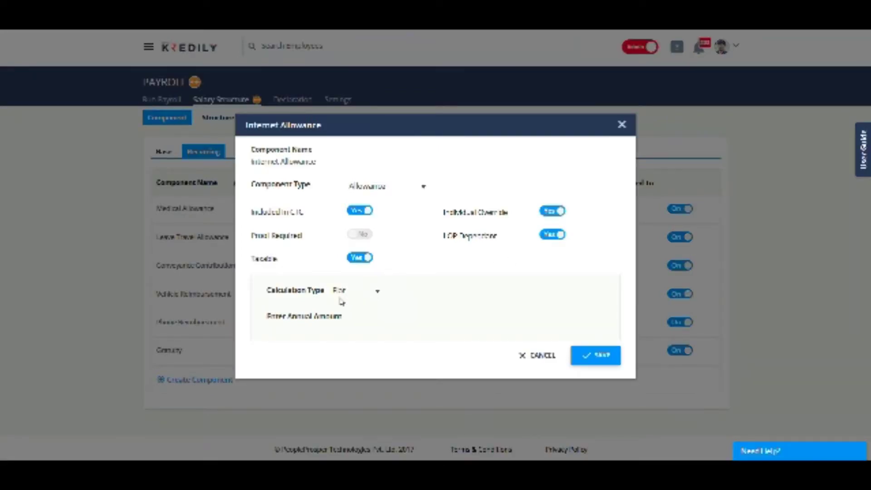
# Step: Change the Internet Allowance calculation type from Flat to Slab Wise
pyautogui.click(345, 296)
pyautogui.click(347, 302)
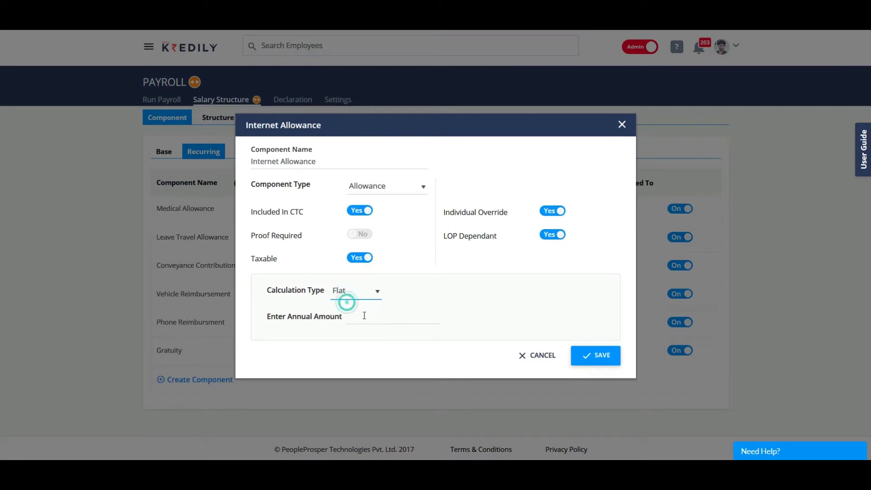
pyautogui.click(365, 316)
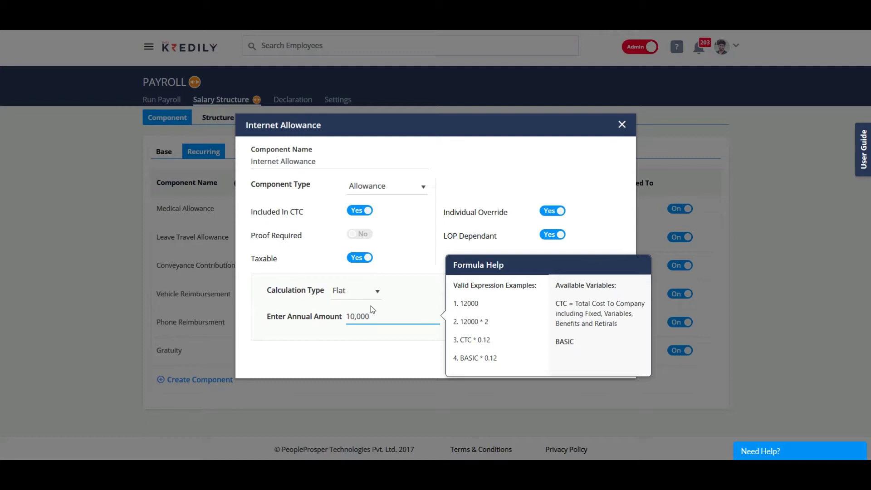
pyautogui.click(411, 302)
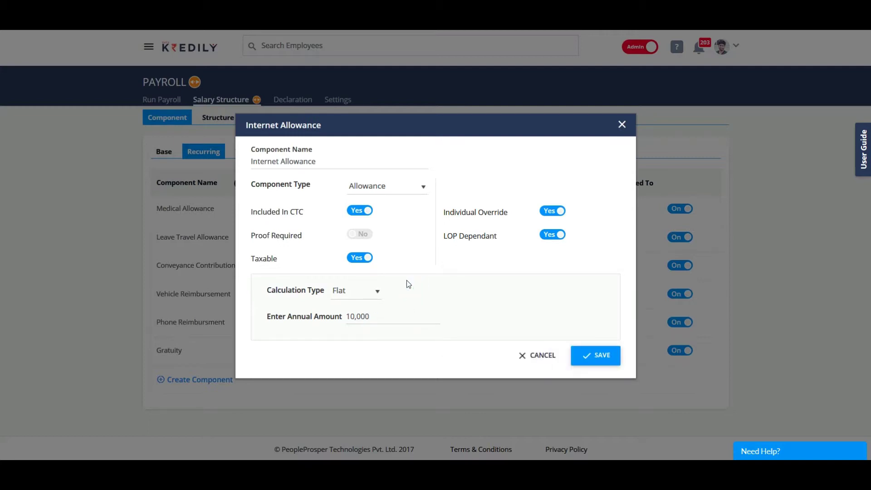
pyautogui.click(349, 291)
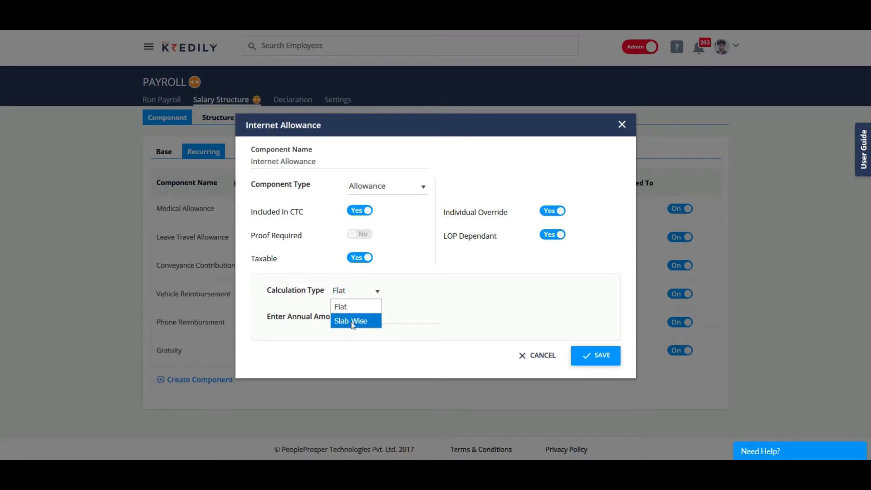
pyautogui.click(366, 322)
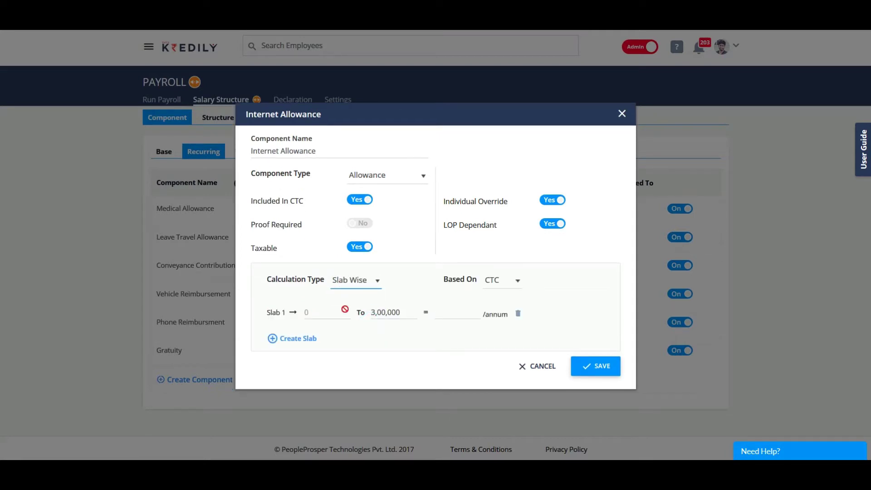
# Step: Give slab 1 an amount of 8000 and add slab 2 up to 500000 paying 6,000
pyautogui.click(456, 313)
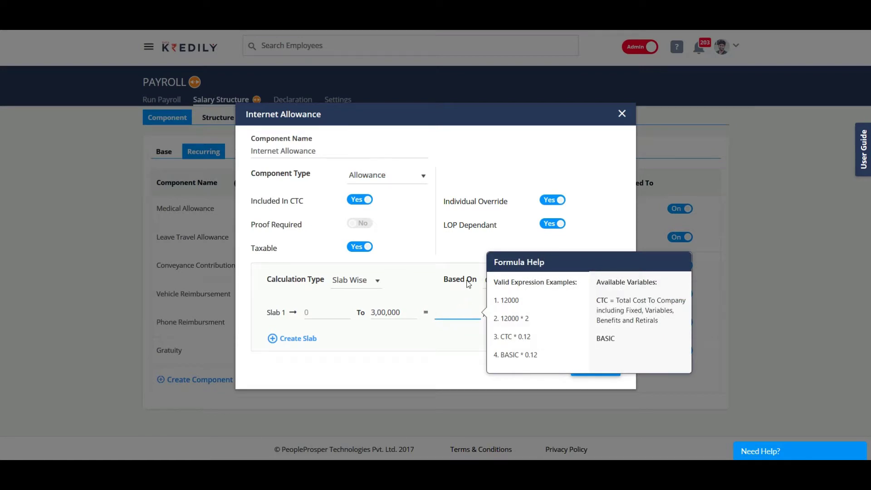
pyautogui.write('8000')
pyautogui.click(377, 337)
pyautogui.click(290, 338)
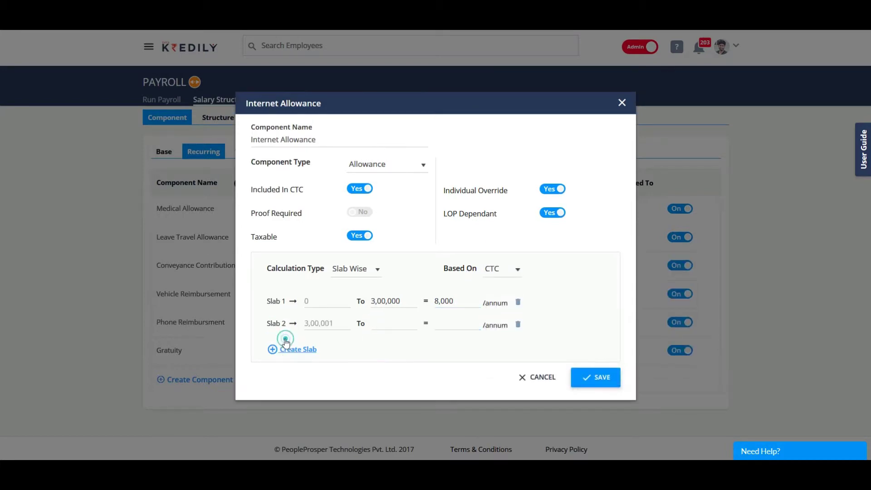
pyautogui.click(394, 325)
pyautogui.write('500000')
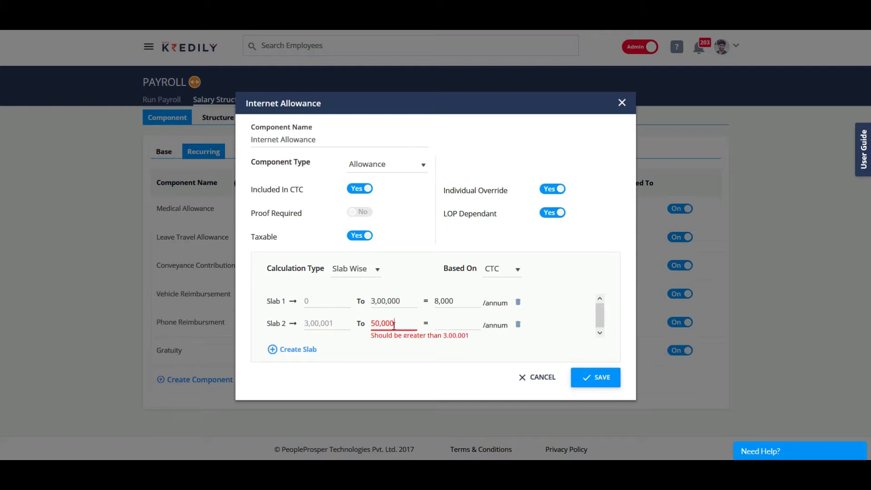
pyautogui.click(461, 323)
pyautogui.write('6,000')
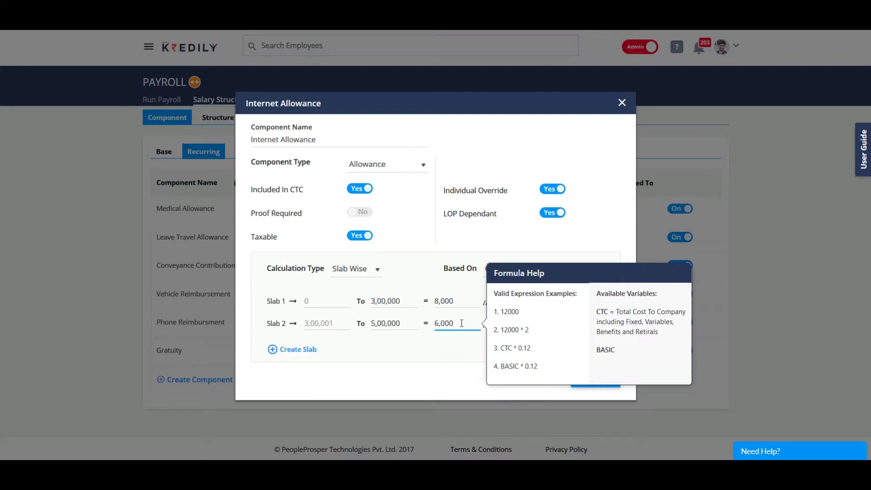
pyautogui.click(396, 351)
# Step: Add slab 3 up to 700000 paying 4000 and save Internet Allowance
pyautogui.click(285, 349)
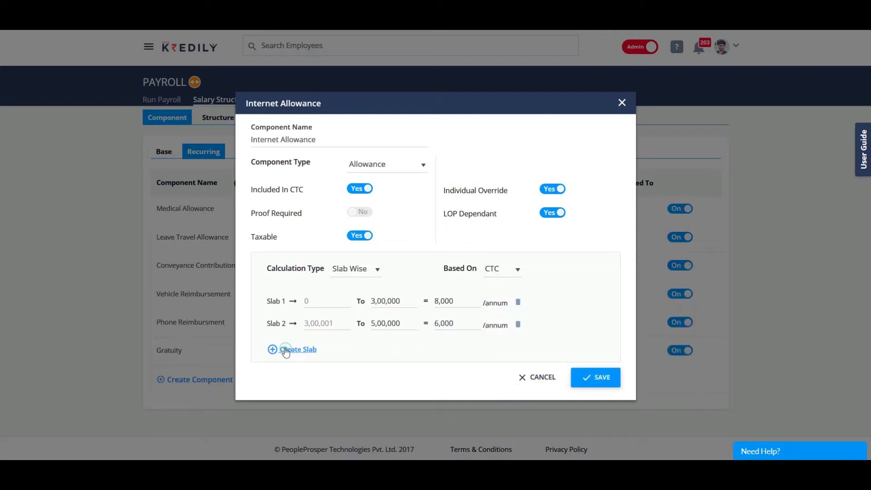
pyautogui.click(386, 336)
pyautogui.write('700000')
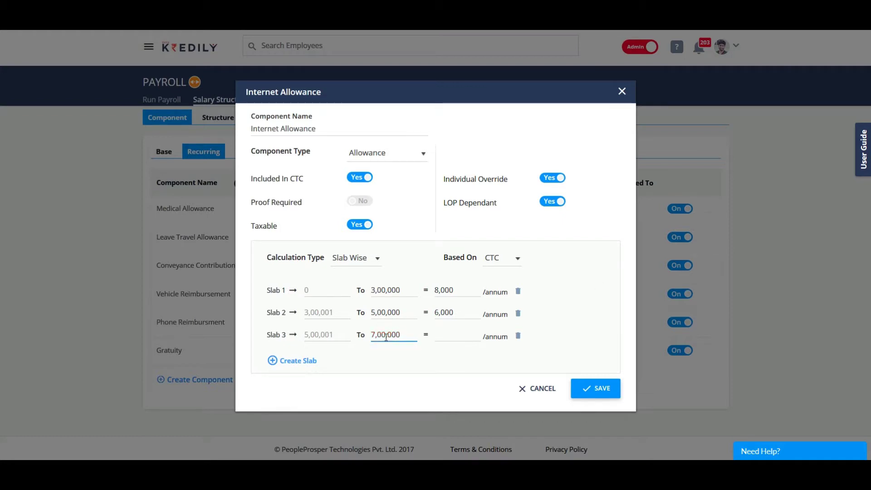
pyautogui.click(445, 334)
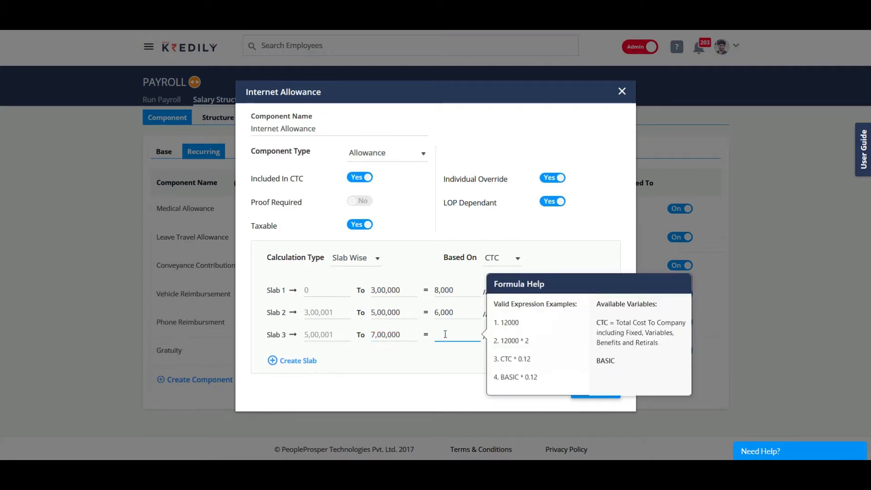
pyautogui.write('4000')
pyautogui.click(425, 364)
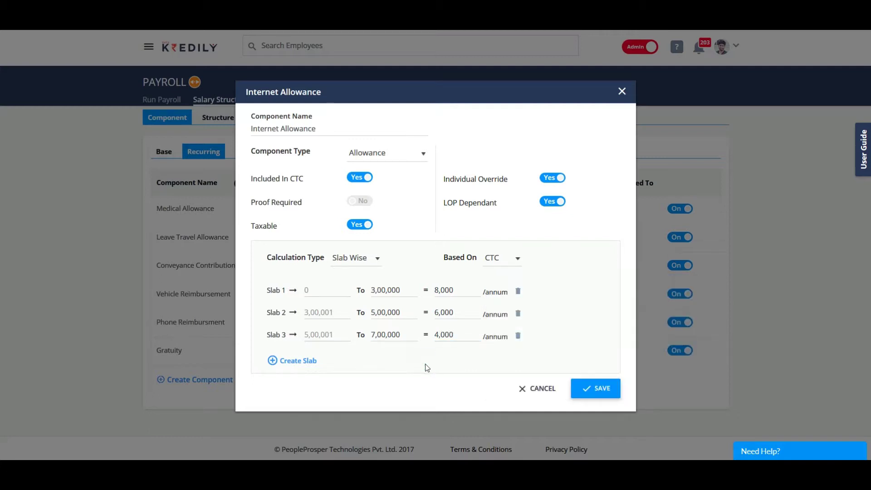
pyautogui.click(600, 394)
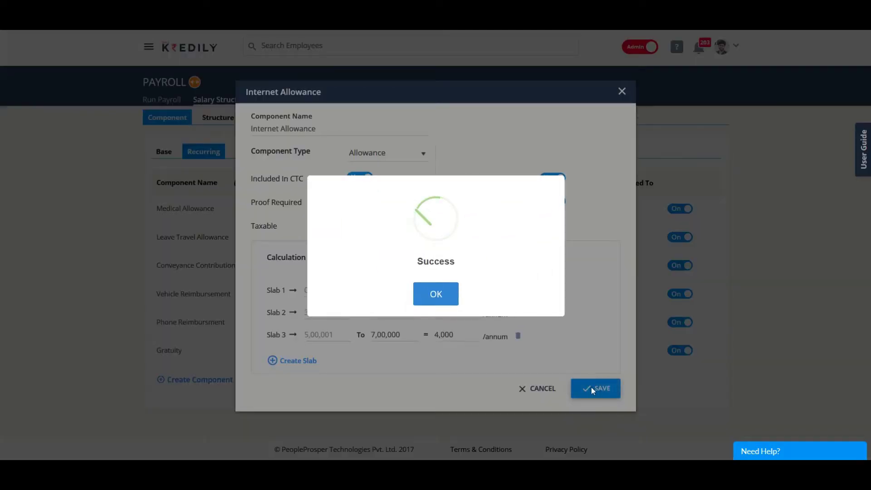
# Step: Dismiss the success message and show the Variable components list
pyautogui.click(425, 298)
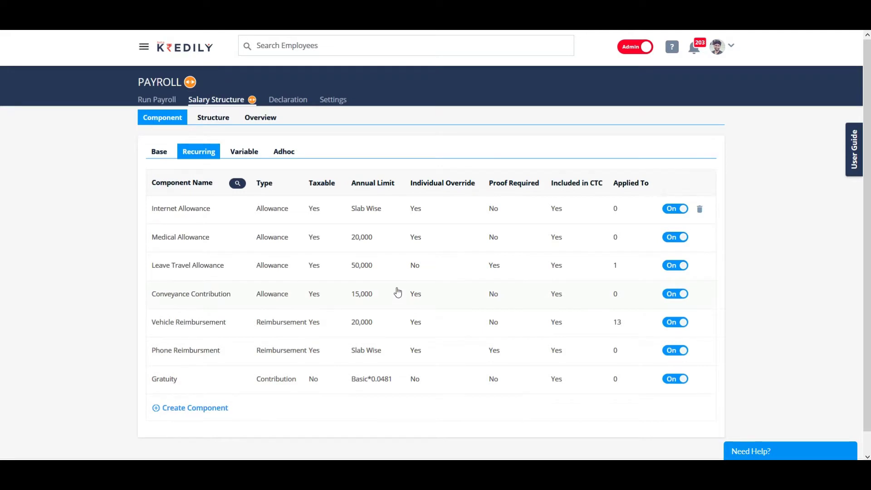
pyautogui.click(244, 154)
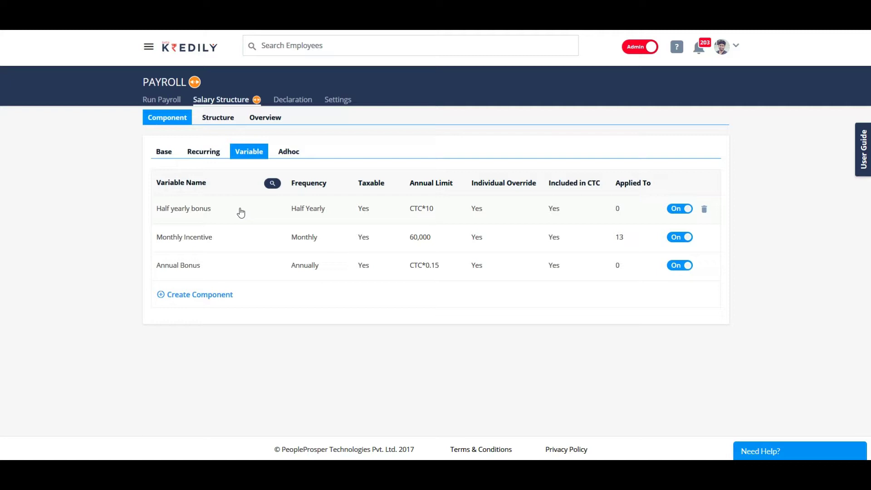
# Step: Make Annual Bonus distribute tax across the rest of the year, keeping Annually, June and Flat
pyautogui.click(162, 271)
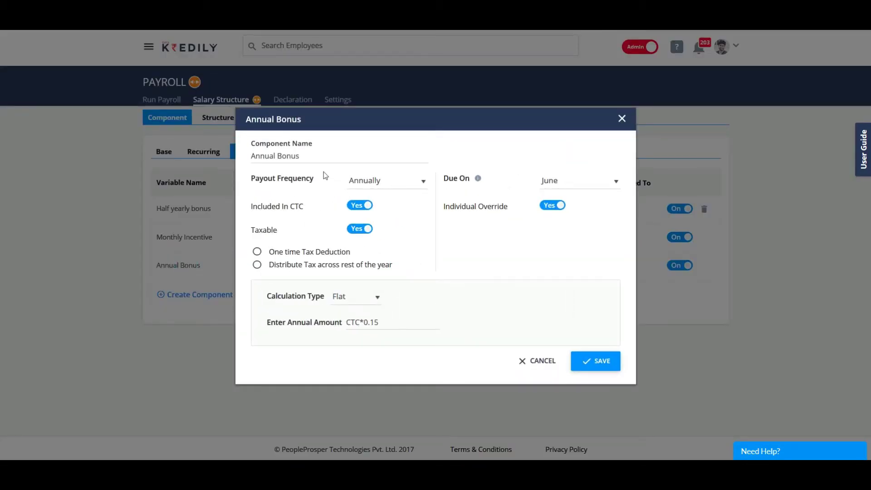
pyautogui.click(316, 158)
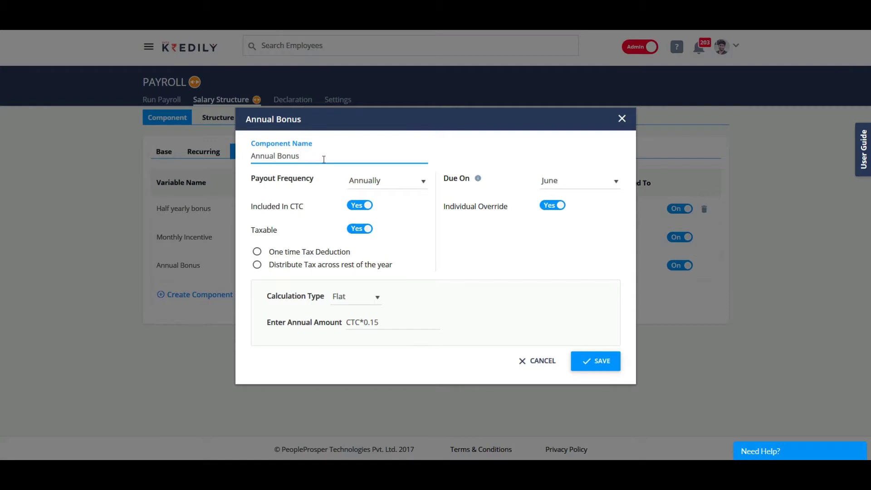
pyautogui.click(378, 189)
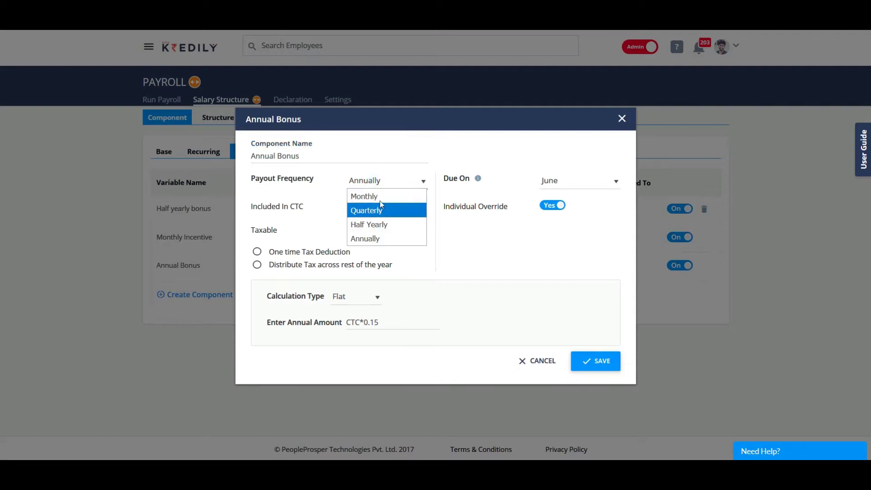
pyautogui.click(389, 238)
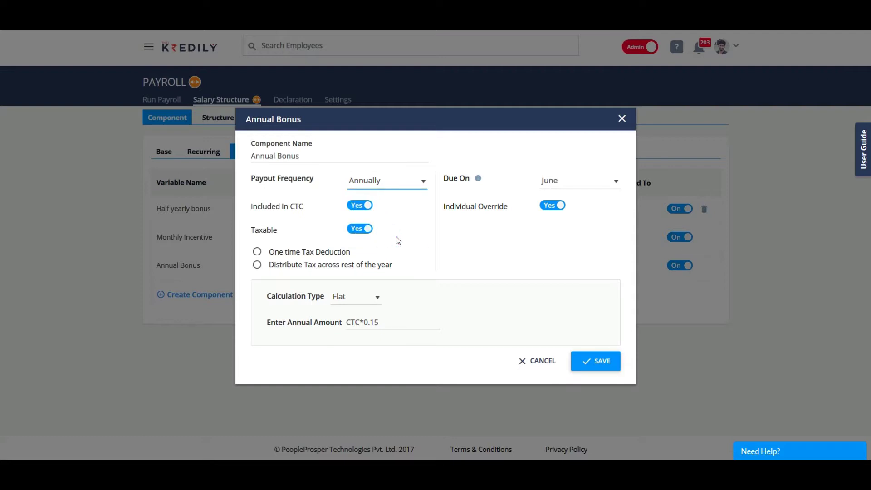
pyautogui.click(613, 180)
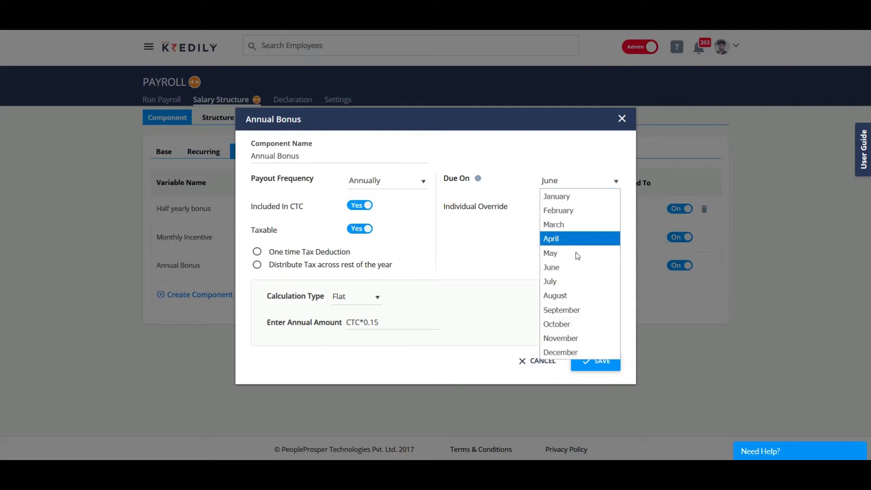
pyautogui.click(575, 269)
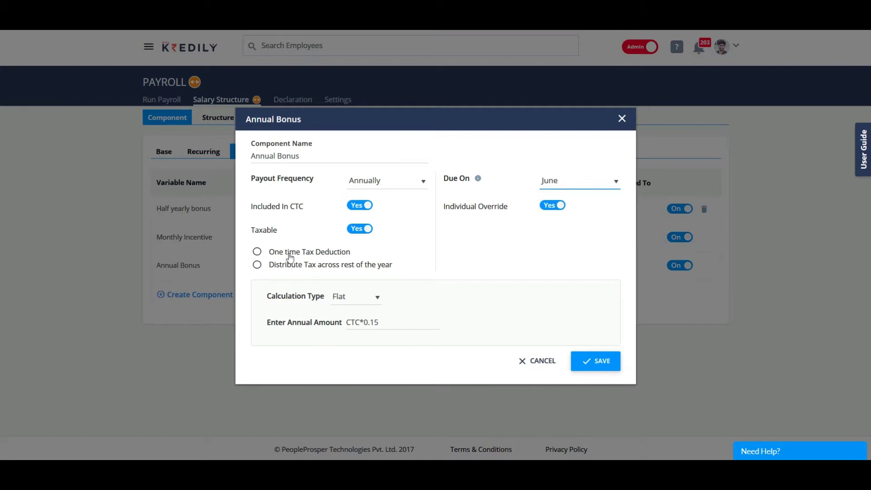
pyautogui.click(258, 255)
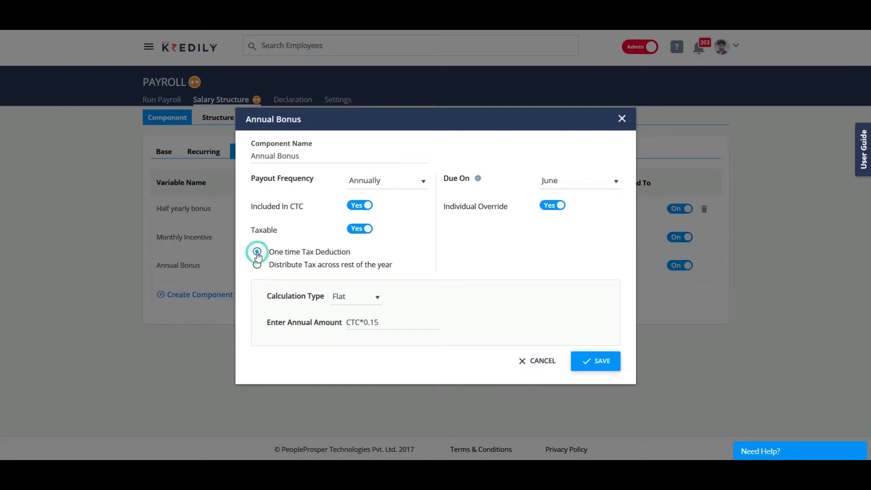
pyautogui.click(257, 266)
pyautogui.click(362, 299)
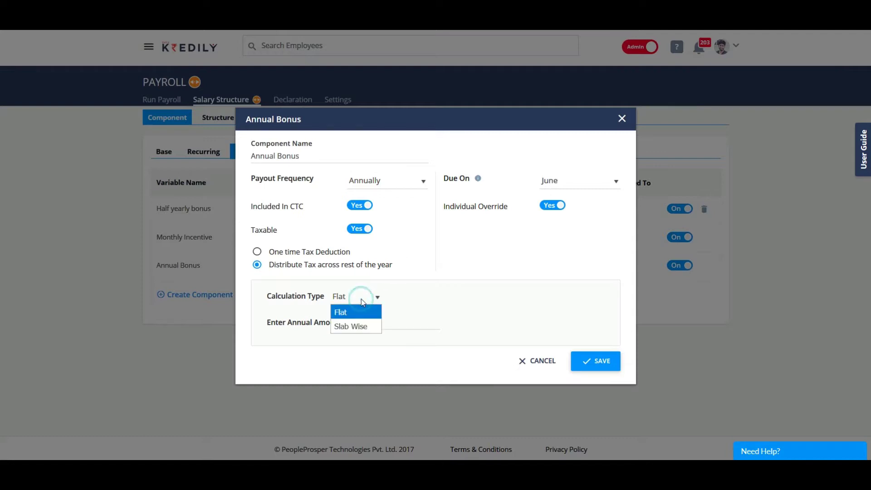
pyautogui.click(353, 309)
pyautogui.click(596, 361)
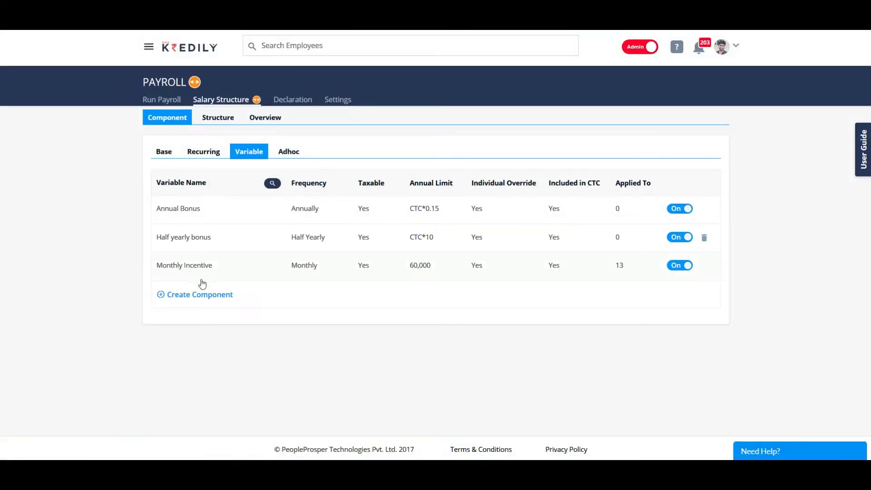
# Step: Cancel a new variable component form and show the Adhoc earnings and deductions
pyautogui.click(192, 298)
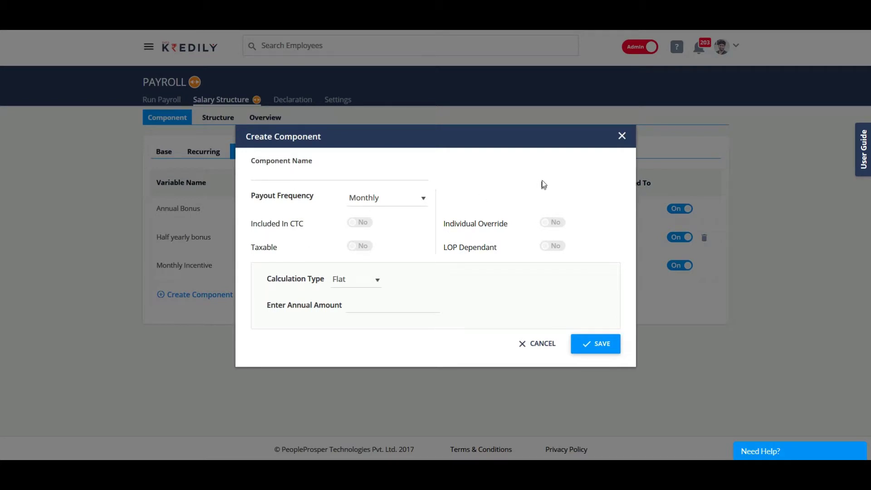
pyautogui.click(623, 137)
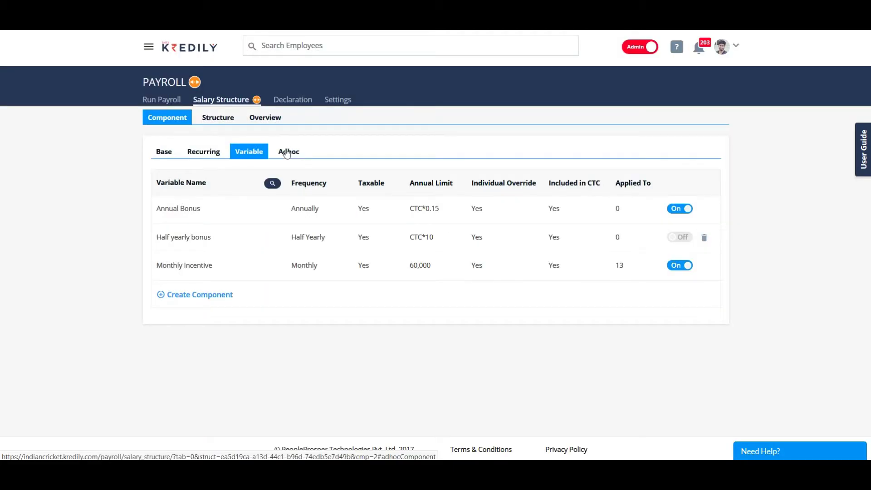
pyautogui.click(288, 150)
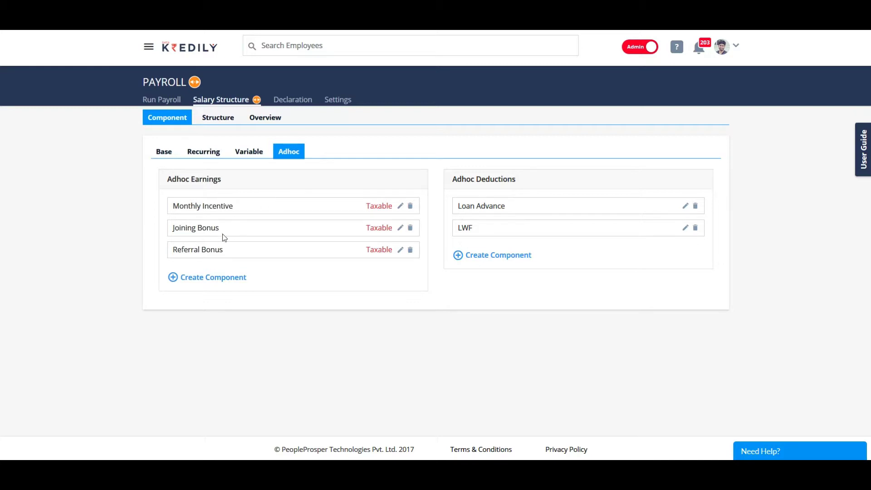
# Step: Create a new ad hoc earning named 'Performance Bonus' with Taxable set to Yes
pyautogui.click(211, 279)
pyautogui.click(203, 289)
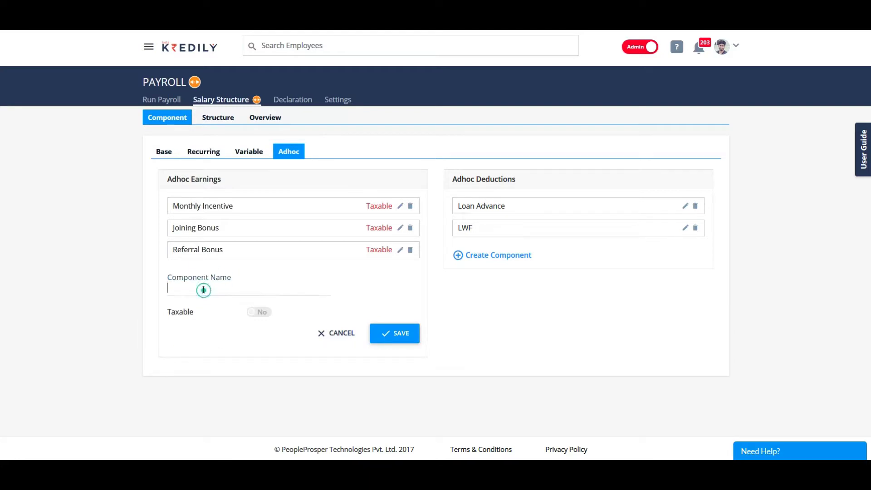
pyautogui.write('Perfor,a')
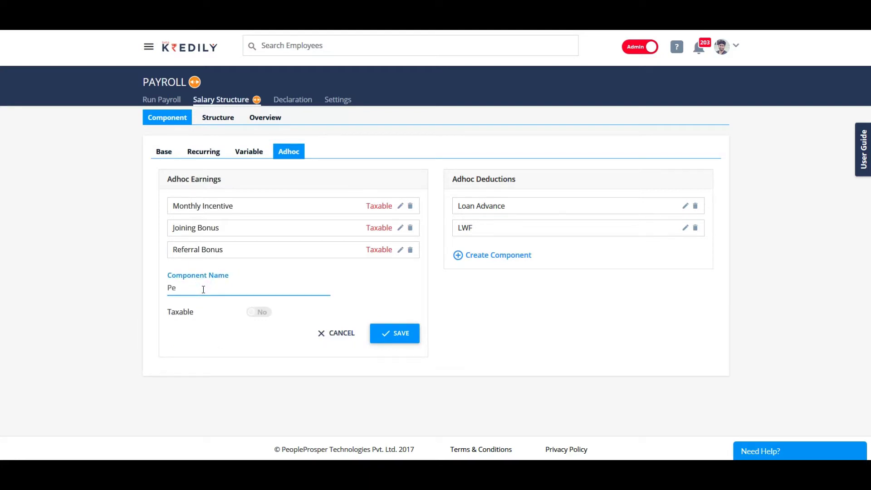
pyautogui.press('BackSpace')
pyautogui.press('BackSpace')
pyautogui.write('rmance Bonus')
pyautogui.click(260, 311)
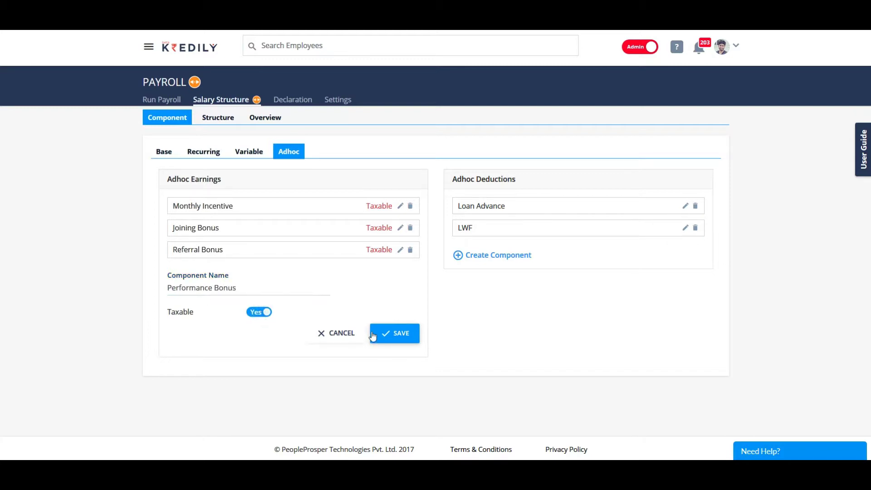
pyautogui.click(393, 336)
pyautogui.click(419, 295)
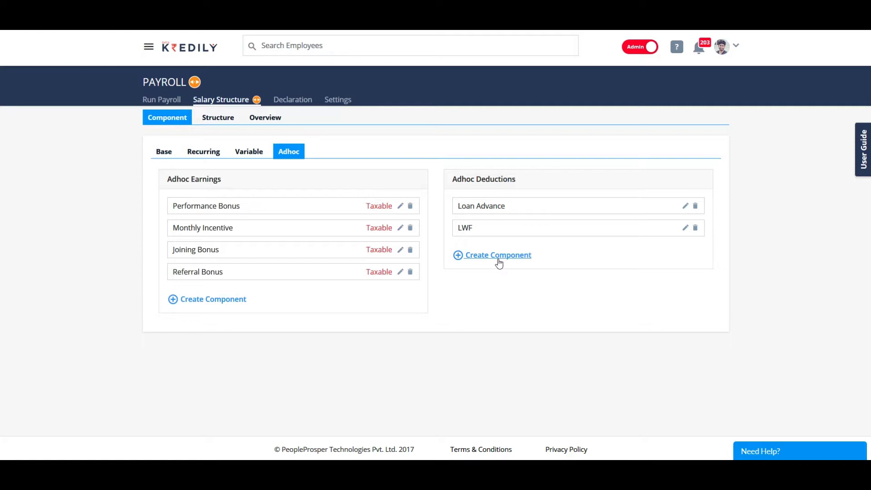
# Step: Create the ad hoc deduction 'Penalty Deduction', then show the salary structures list
pyautogui.click(499, 263)
pyautogui.click(498, 258)
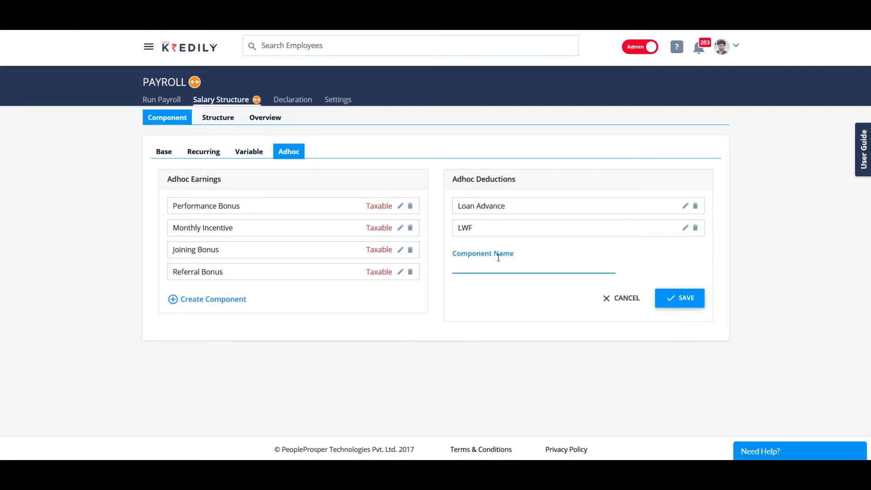
pyautogui.write('Penalty Deduction')
pyautogui.click(689, 299)
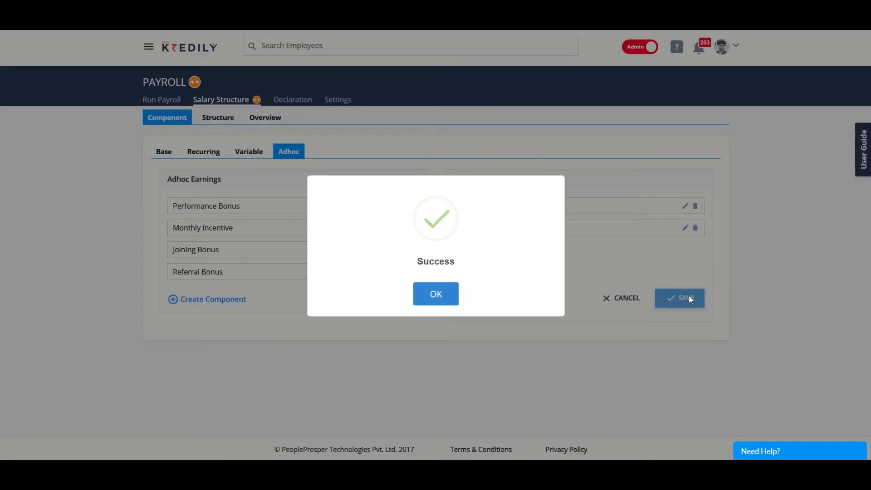
pyautogui.click(436, 293)
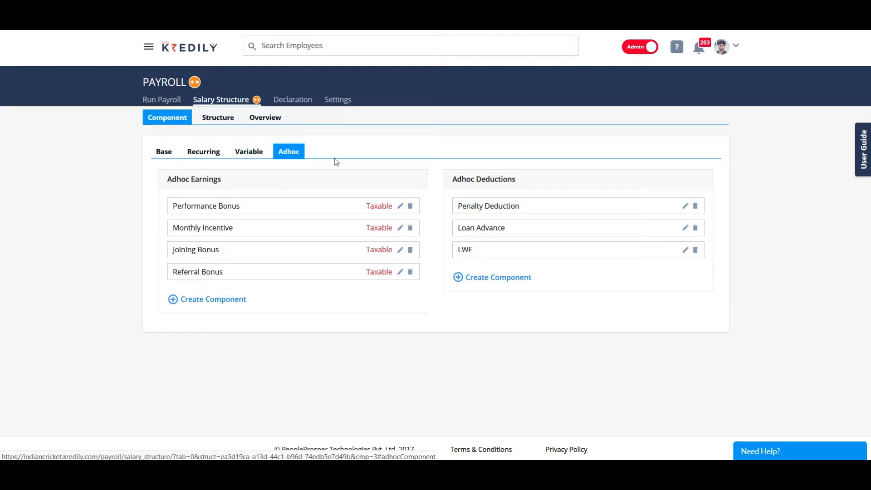
pyautogui.click(215, 122)
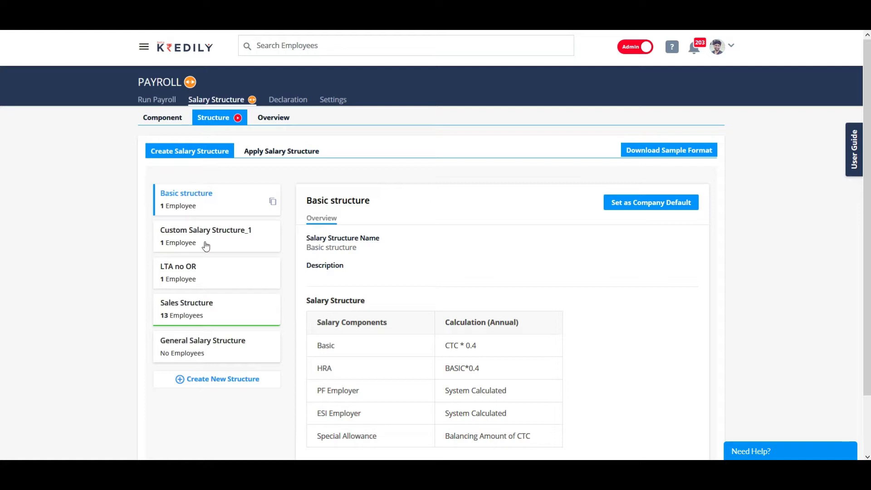
# Step: Create a new salary structure and rename it 'My New Salary Structure'
pyautogui.scroll(-2, 390, 226)
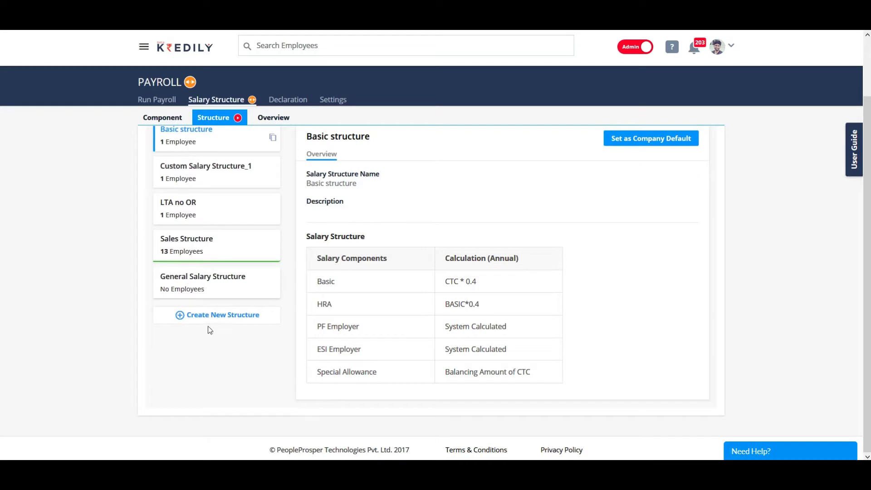
pyautogui.click(206, 318)
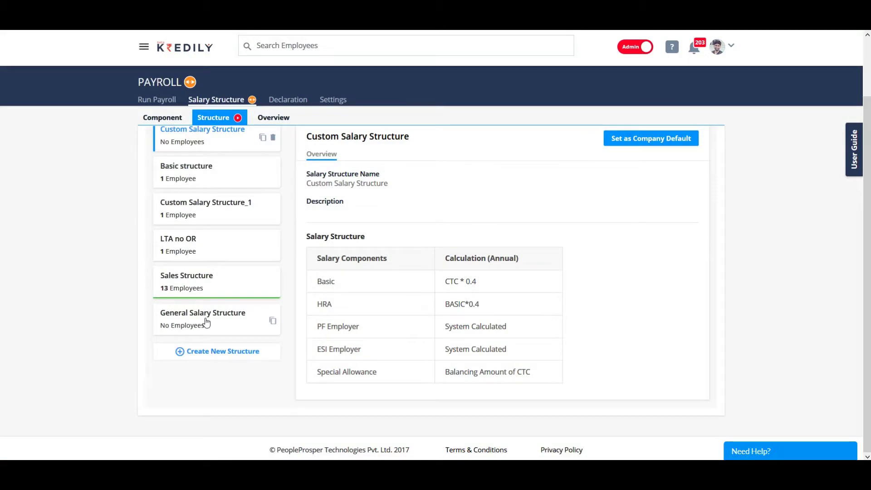
pyautogui.moveTo(697, 187)
pyautogui.click(698, 170)
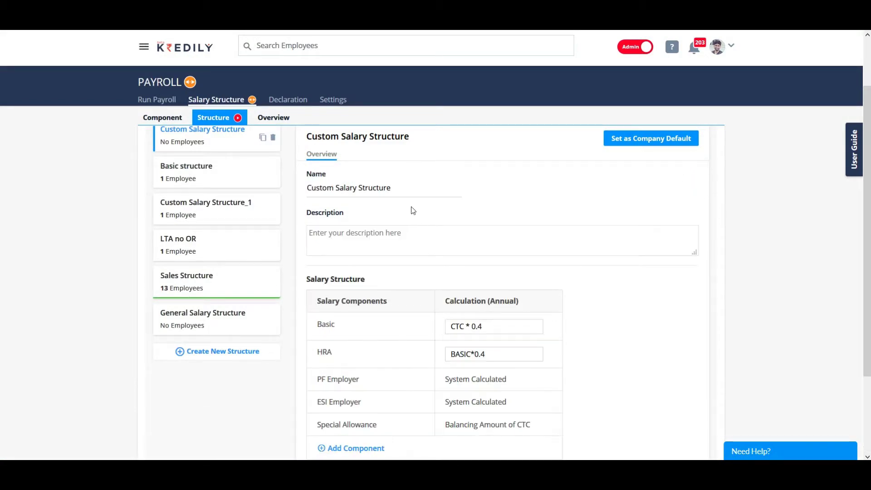
pyautogui.click(403, 191)
pyautogui.tripleClick(358, 183)
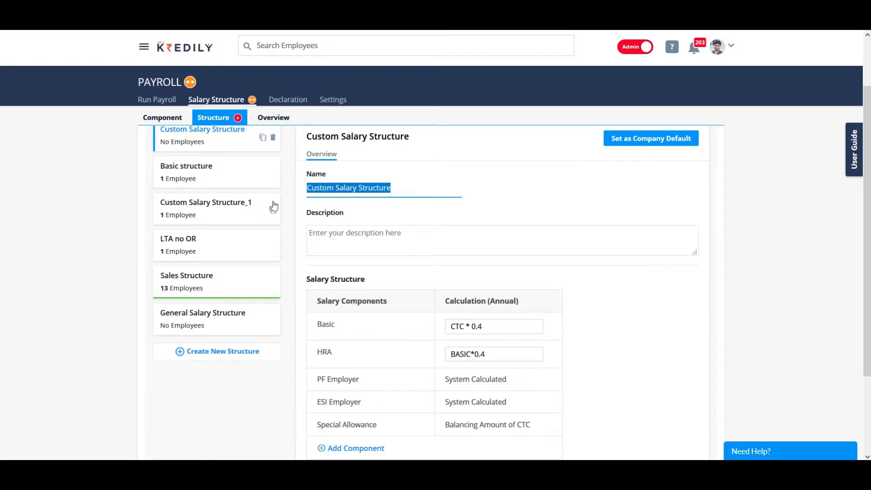
pyautogui.write('My N')
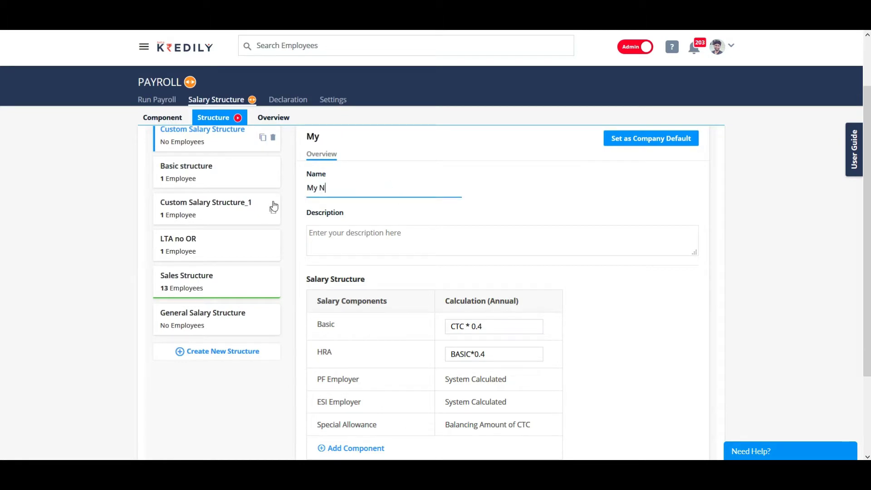
pyautogui.write('ew Salary ')
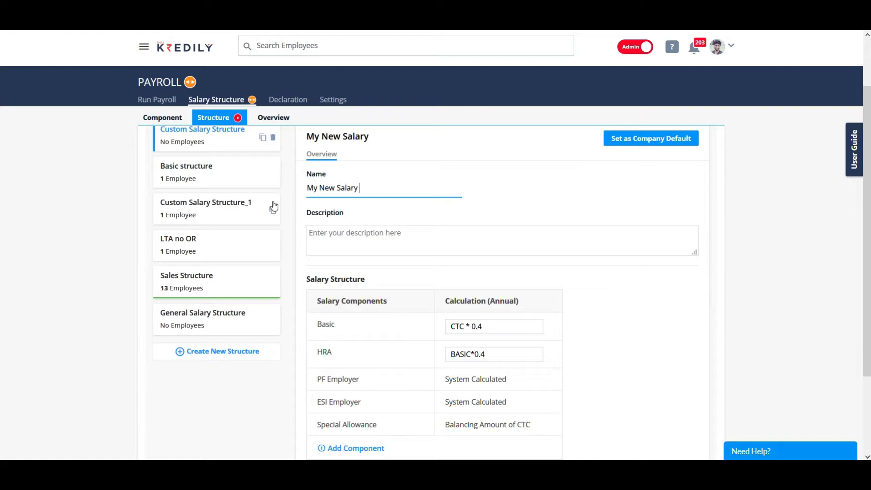
pyautogui.write('Structure')
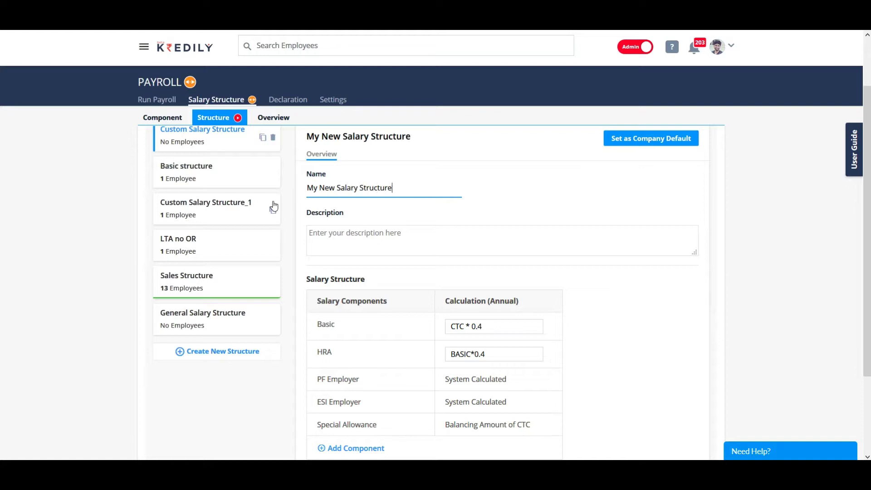
# Step: Give the structure the description 'For all employees in the organization.'
pyautogui.click(393, 233)
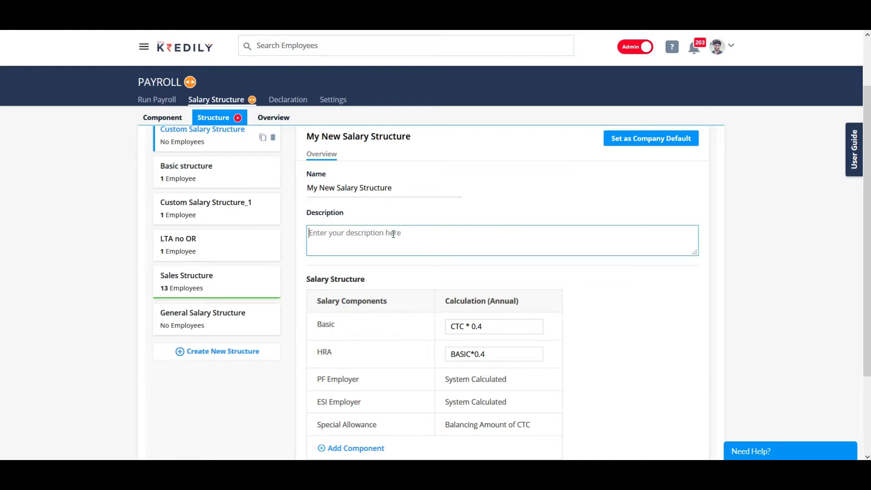
pyautogui.click(394, 237)
pyautogui.write('For all employees iin the organiza')
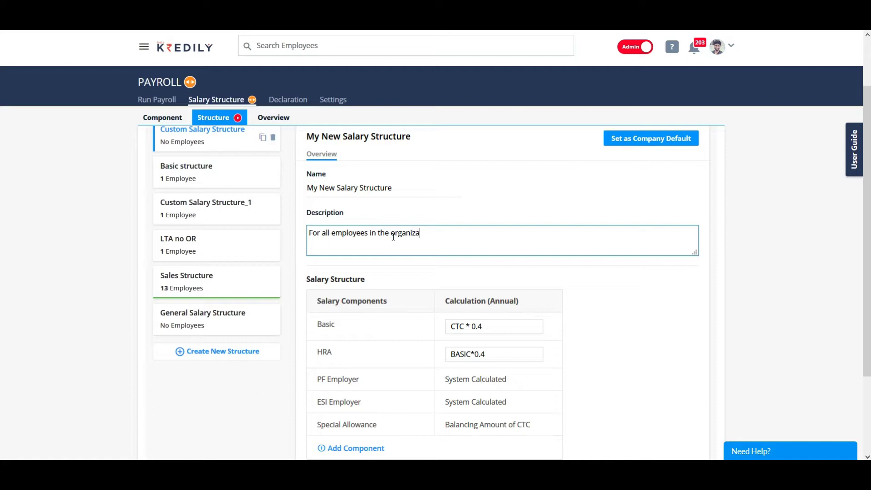
pyautogui.write('tion.')
pyautogui.scroll(-2, 573, 341)
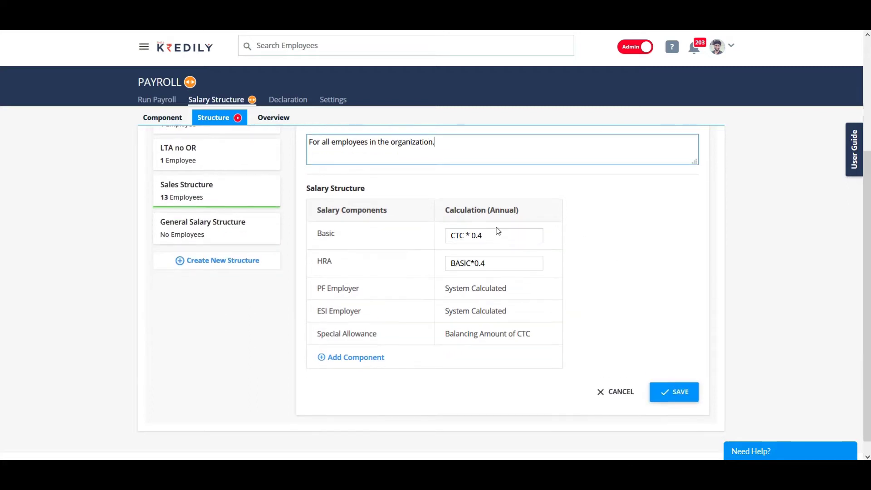
# Step: Change the Basic formula to CTC * 0.3 and the HRA formula to BASIC*0.25
pyautogui.click(500, 235)
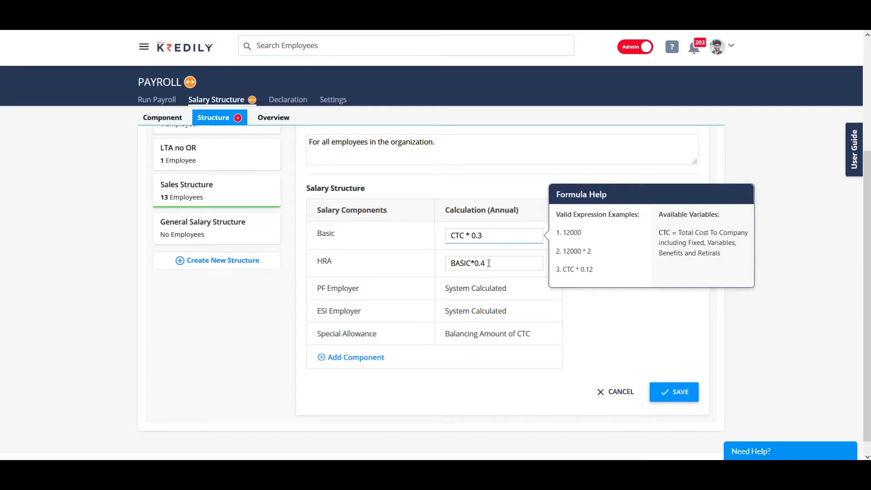
pyautogui.click(532, 261)
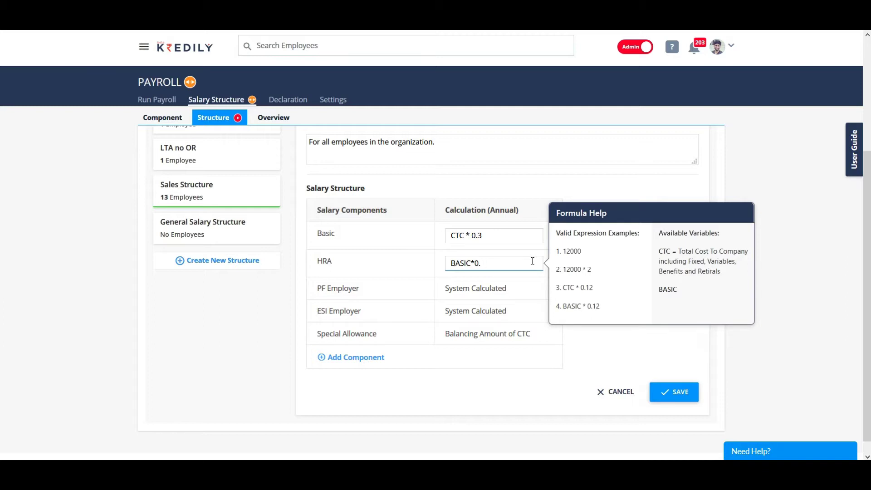
pyautogui.write('25')
pyautogui.moveTo(313, 289); pyautogui.dragTo(369, 290)
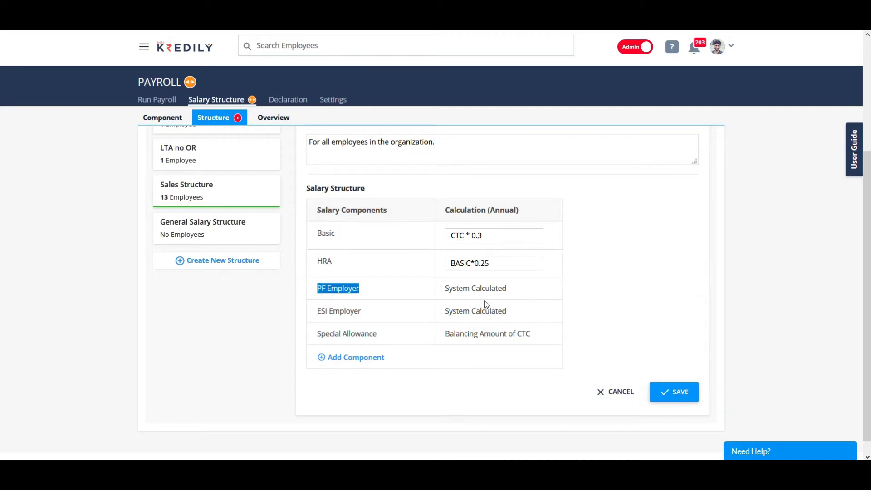
pyautogui.moveTo(311, 309); pyautogui.dragTo(401, 313)
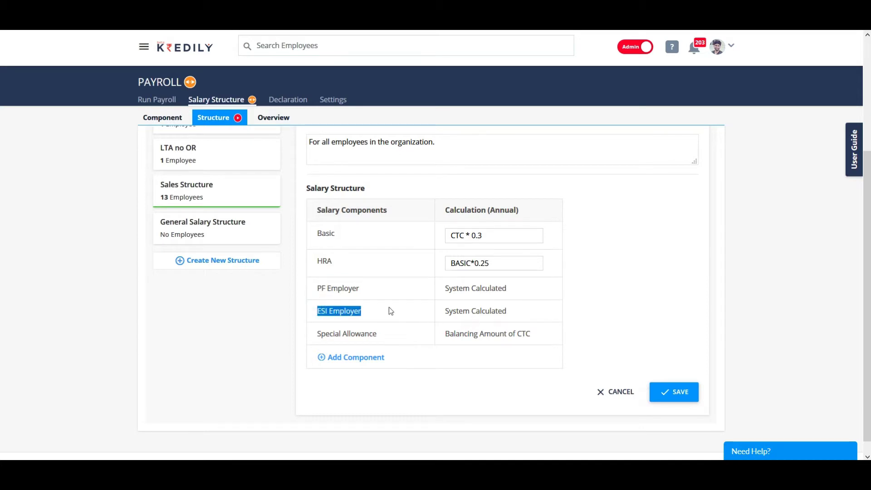
pyautogui.moveTo(317, 335); pyautogui.dragTo(545, 339)
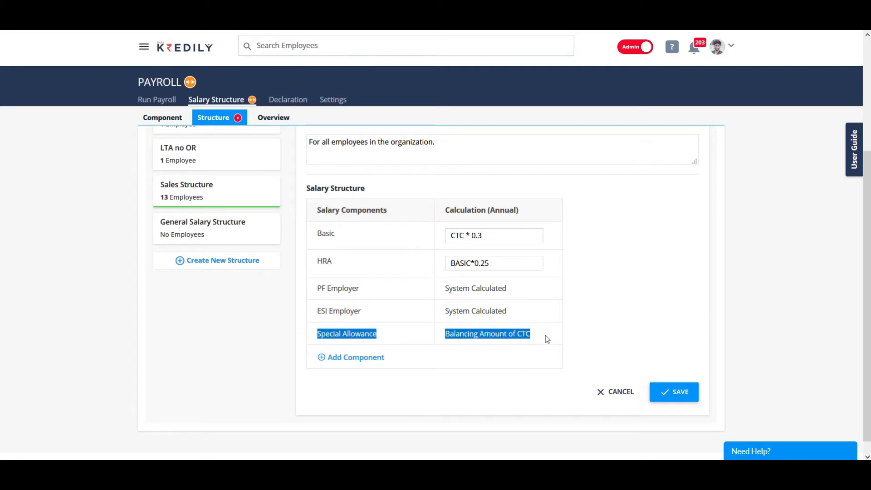
# Step: Add Internet Allowance and Medical Allowance at 20,000 as structure components
pyautogui.click(352, 358)
pyautogui.click(352, 359)
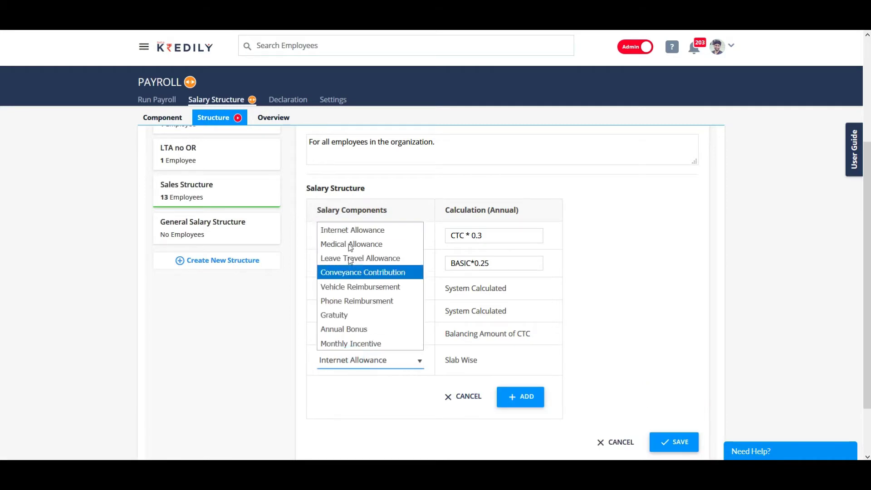
pyautogui.click(350, 230)
pyautogui.click(524, 399)
pyautogui.click(340, 382)
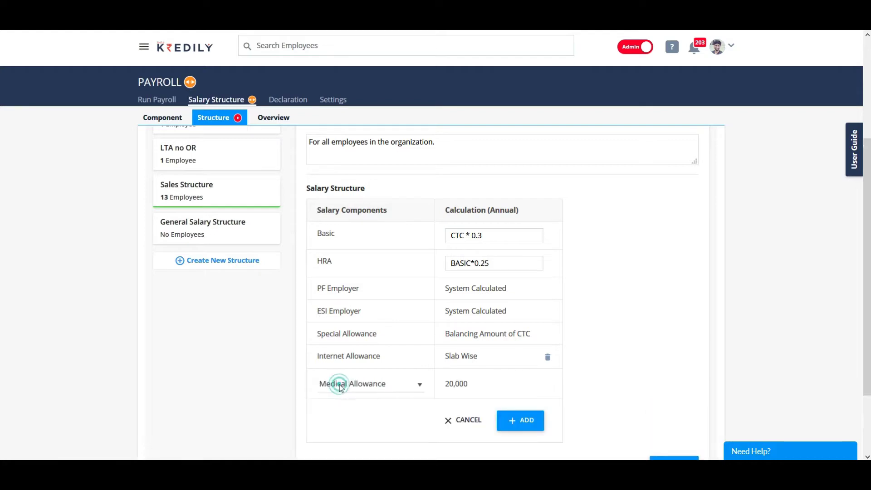
pyautogui.click(316, 381)
pyautogui.click(515, 421)
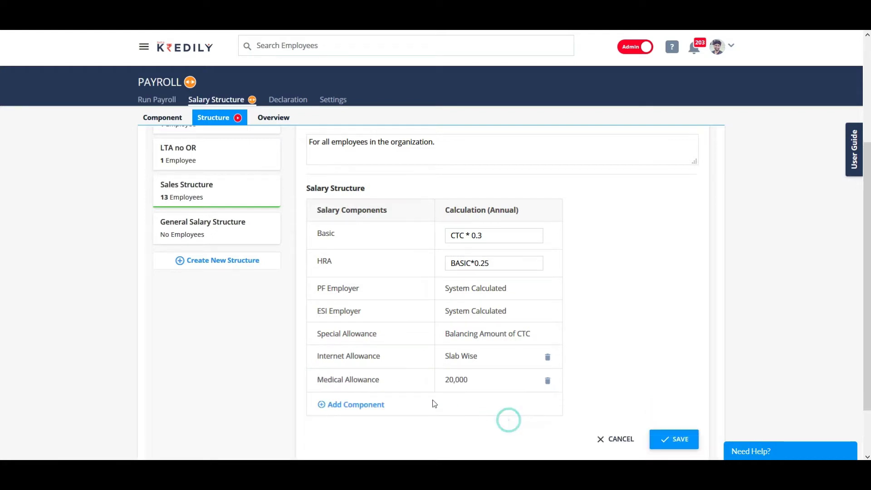
# Step: Add Conveyance Contribution and Annual Bonus component rows to the structure
pyautogui.click(355, 405)
pyautogui.click(358, 413)
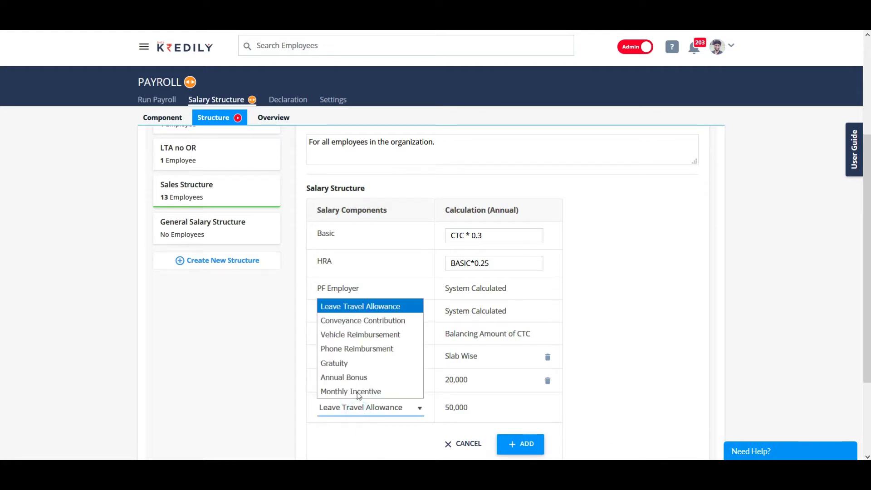
pyautogui.click(362, 320)
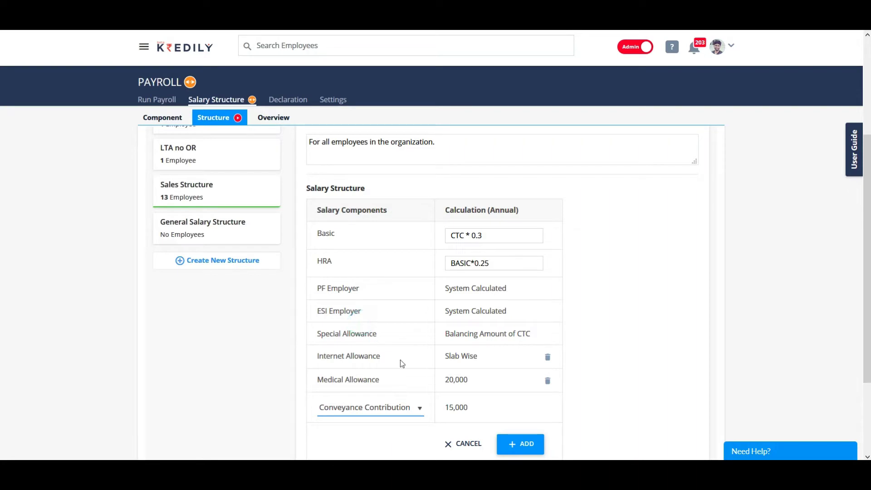
pyautogui.click(521, 444)
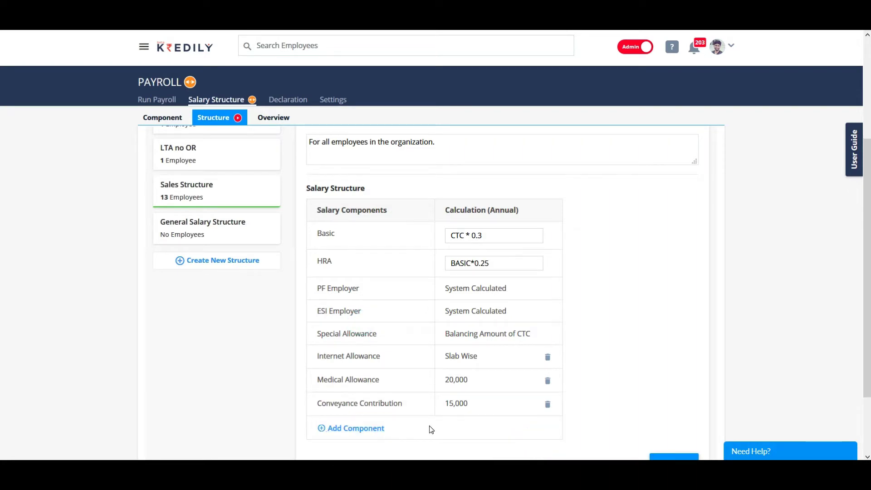
pyautogui.scroll(-2, 363, 363)
pyautogui.click(354, 342)
pyautogui.click(356, 346)
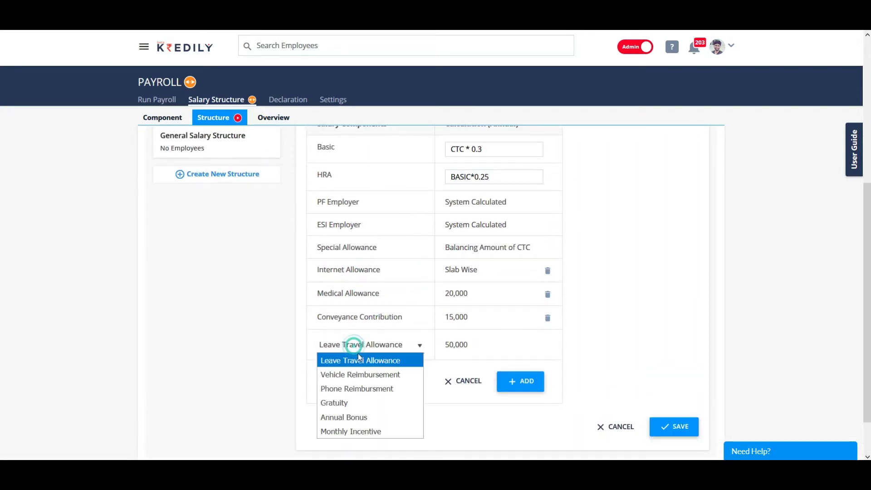
pyautogui.click(360, 417)
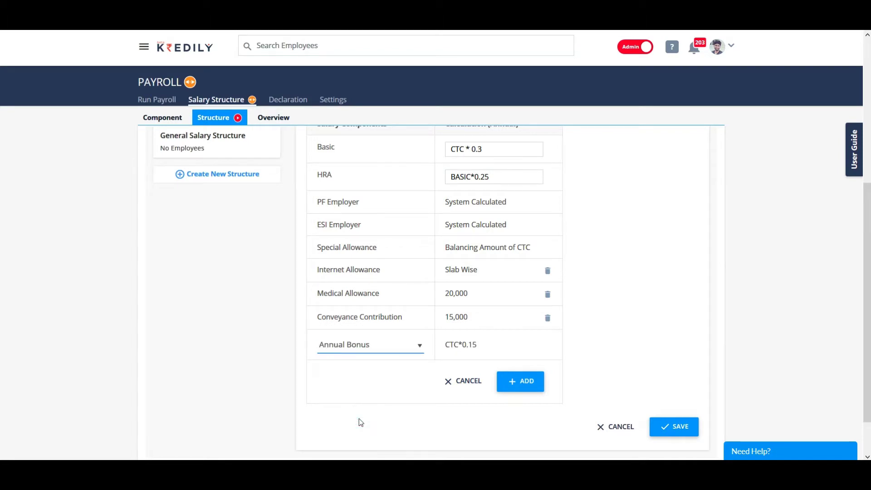
pyautogui.click(372, 370)
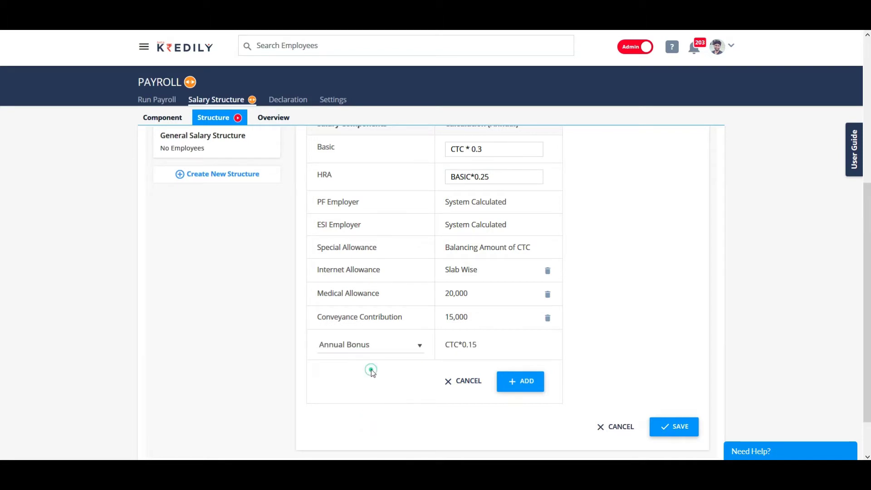
# Step: Save My New Salary Structure and review it in the structures list
pyautogui.click(673, 430)
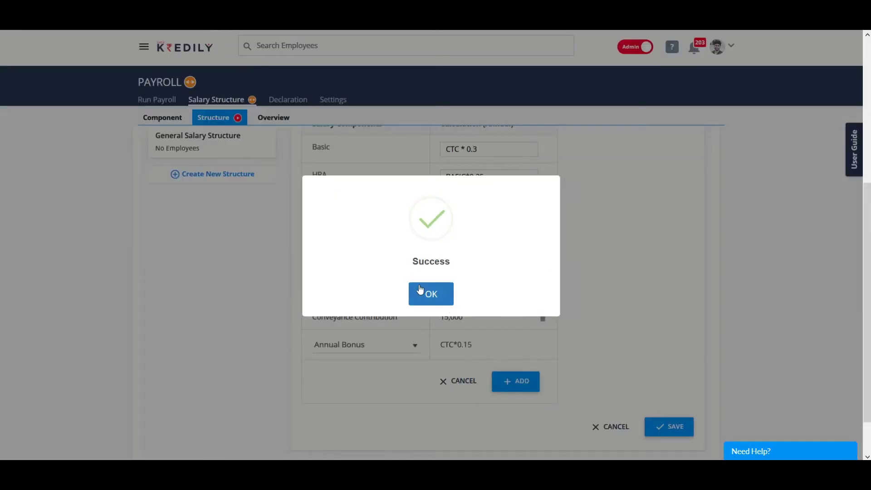
pyautogui.click(422, 293)
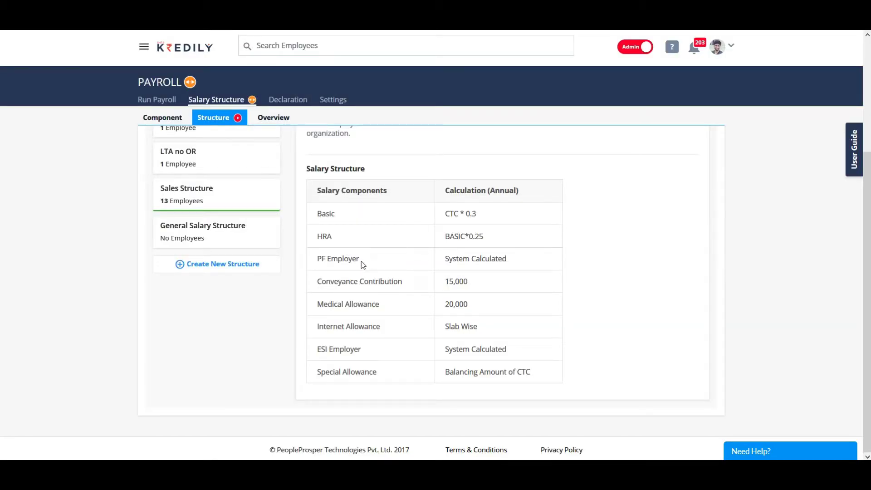
pyautogui.scroll(2, 370, 281)
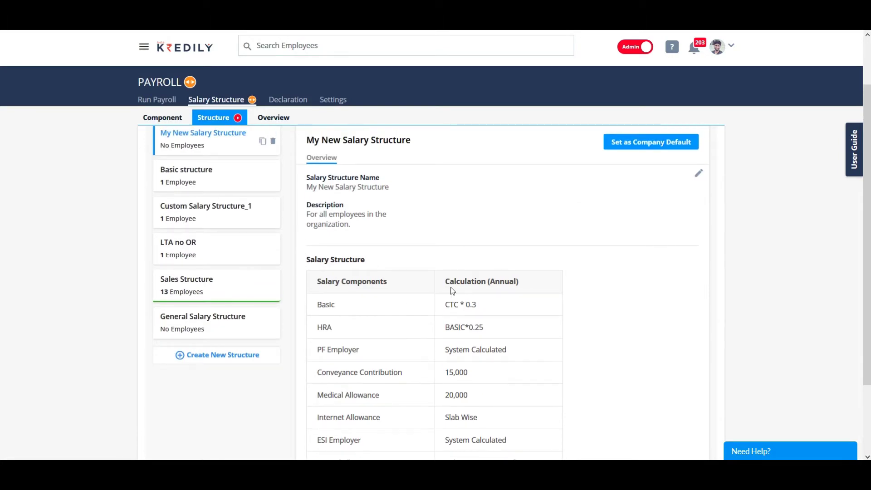
pyautogui.scroll(1, 480, 272)
pyautogui.moveTo(308, 201); pyautogui.dragTo(412, 202)
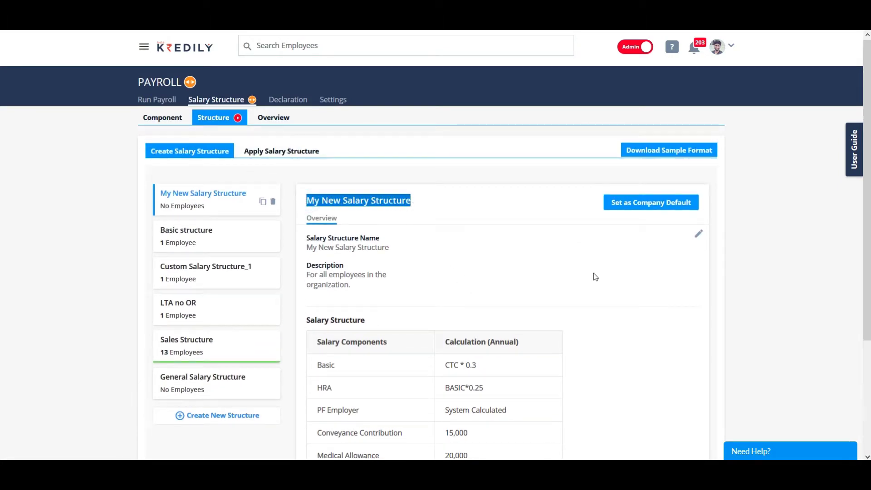
# Step: Select the first employee and choose My New Salary Structure to assign
pyautogui.click(269, 151)
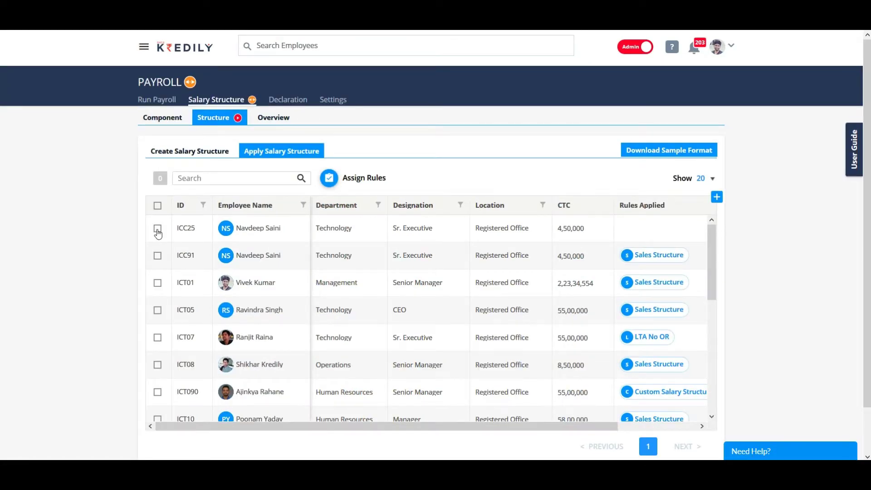
pyautogui.click(157, 232)
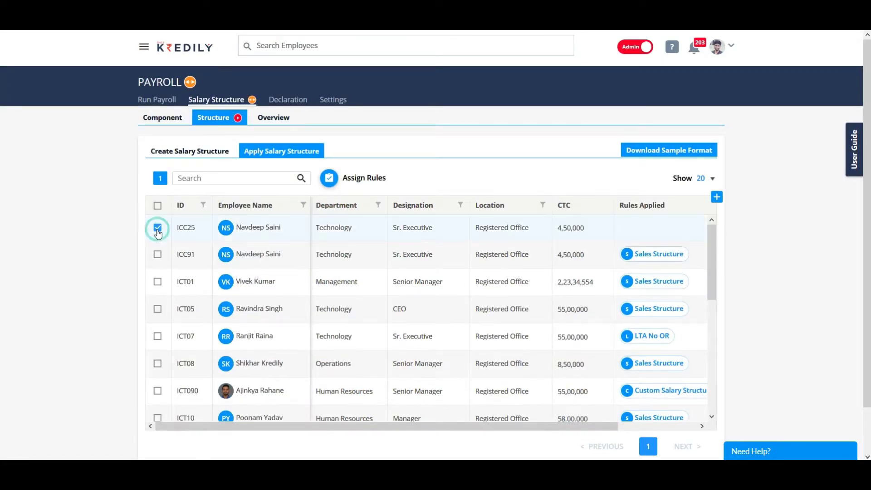
pyautogui.click(329, 179)
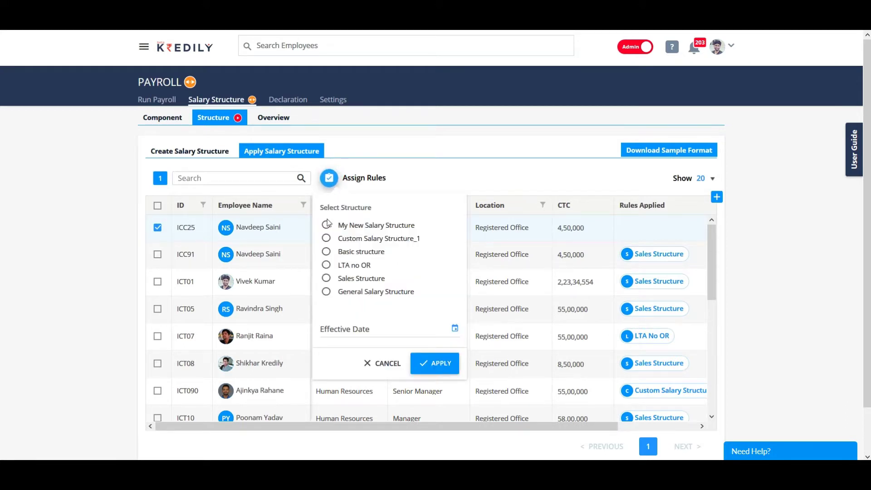
pyautogui.click(327, 225)
# Step: Apply it effective 01/07/2019, replacing the employee's existing structure
pyautogui.click(360, 329)
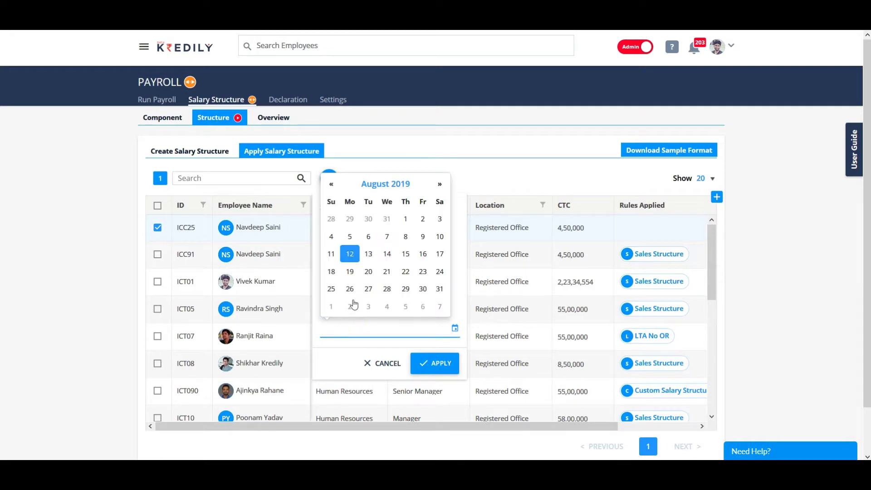
pyautogui.click(331, 187)
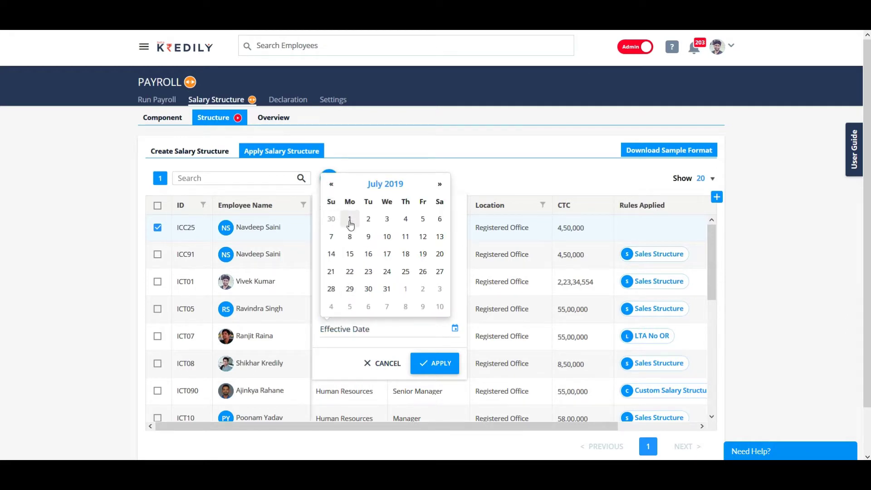
pyautogui.click(350, 220)
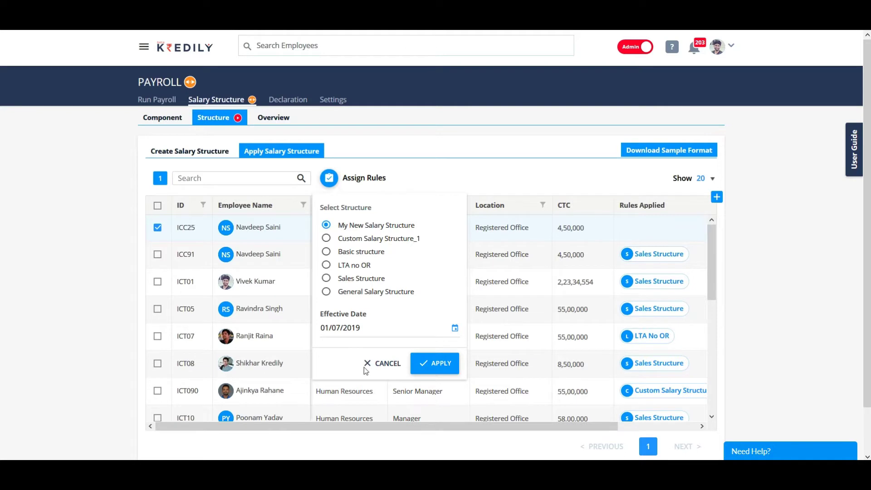
pyautogui.click(433, 366)
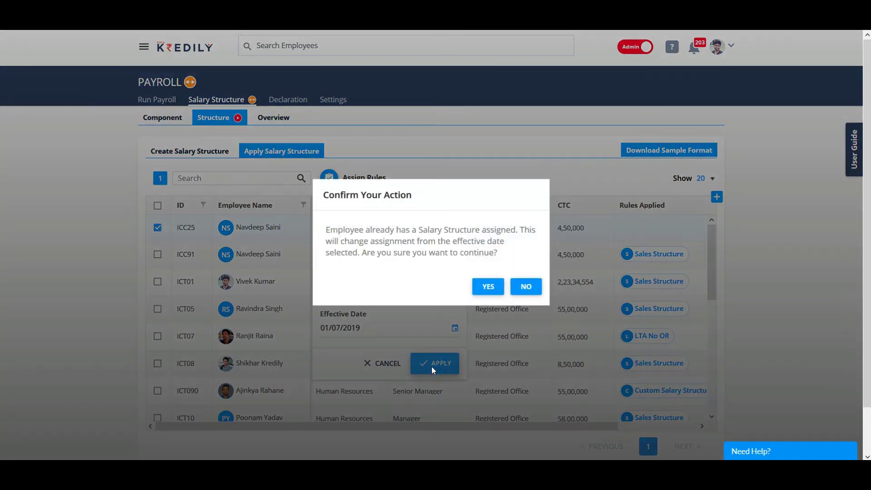
pyautogui.click(490, 286)
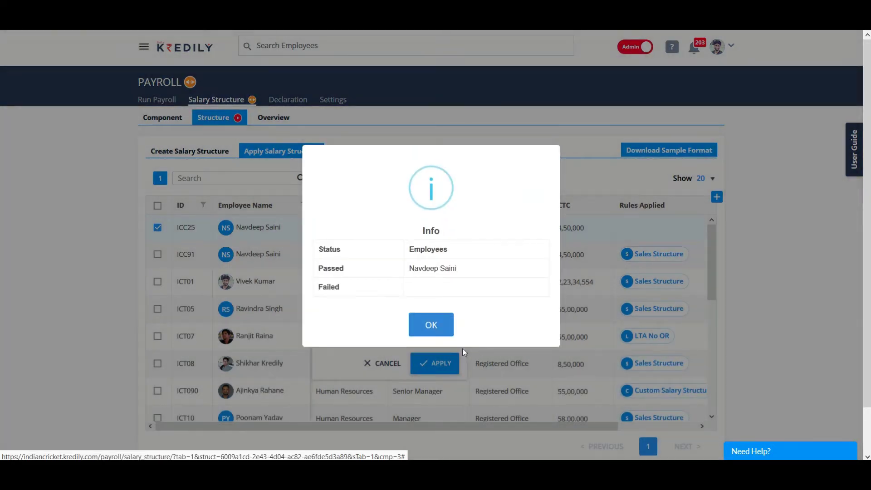
pyautogui.click(429, 329)
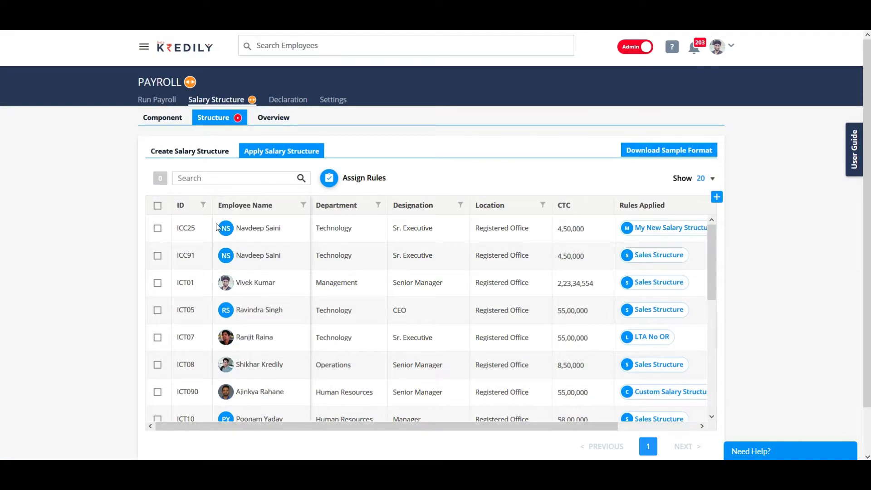
pyautogui.scroll(-1, 330, 352)
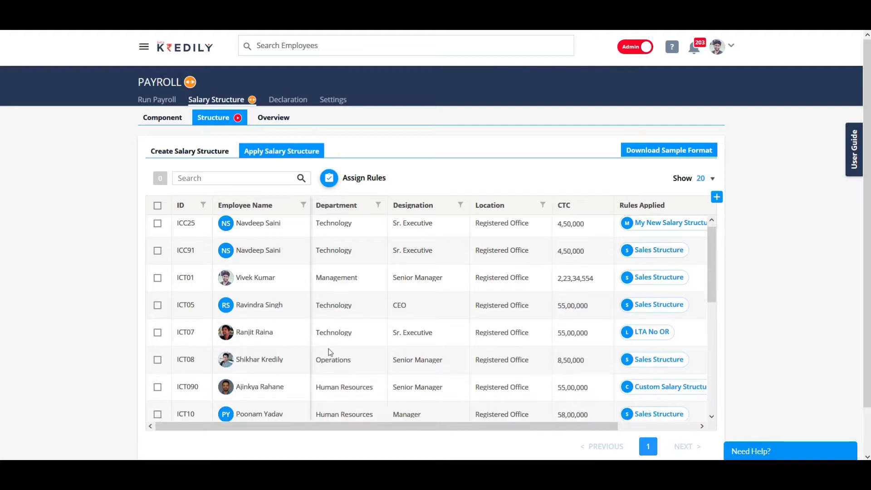
pyautogui.scroll(-10, 329, 350)
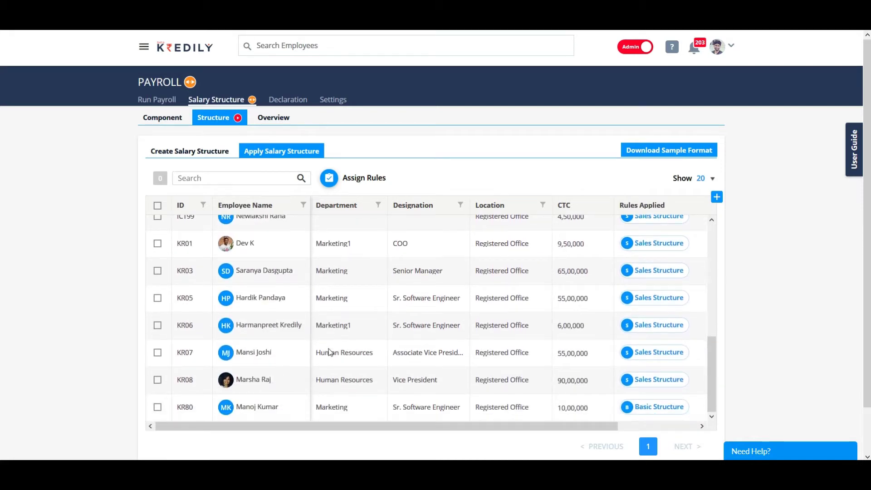
pyautogui.scroll(10, 330, 353)
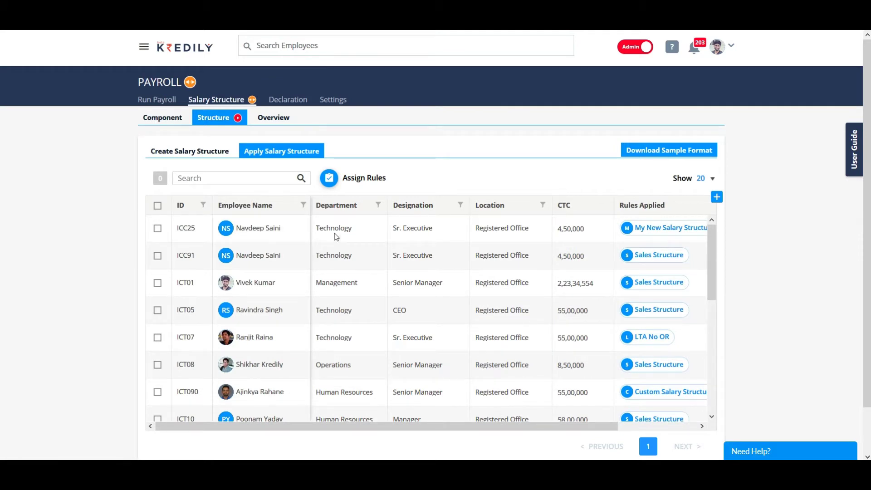
pyautogui.click(192, 150)
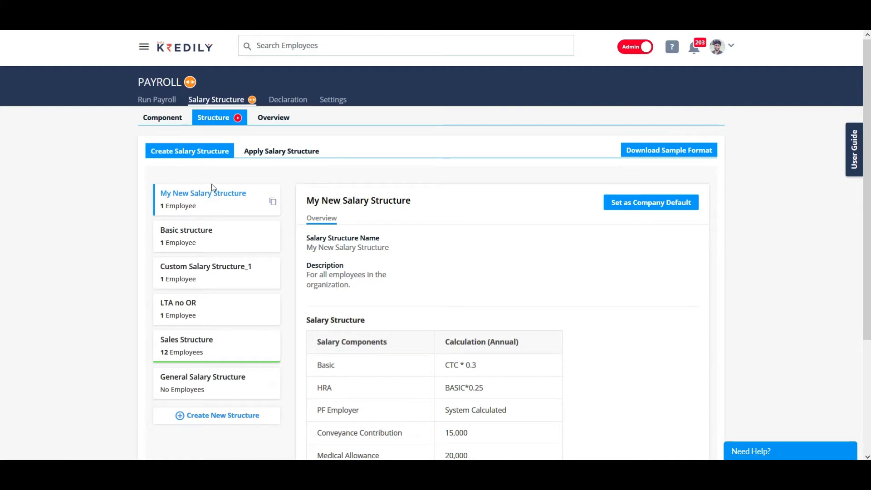
# Step: Set Sales Structure as the company default effective 1 August 2019
pyautogui.click(218, 200)
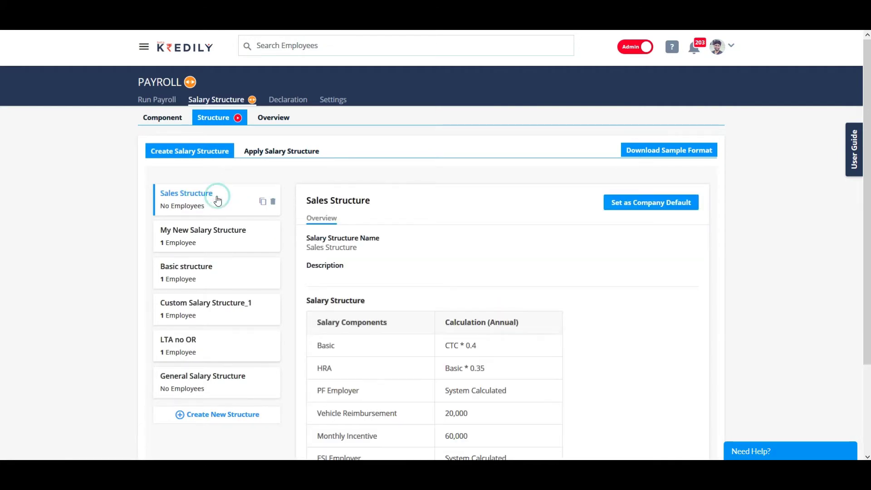
pyautogui.click(218, 200)
pyautogui.click(654, 206)
pyautogui.click(493, 275)
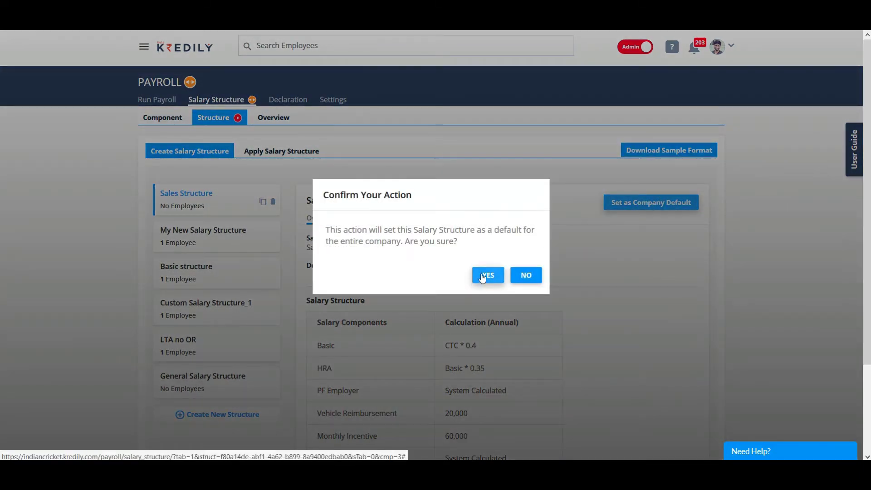
pyautogui.click(479, 271)
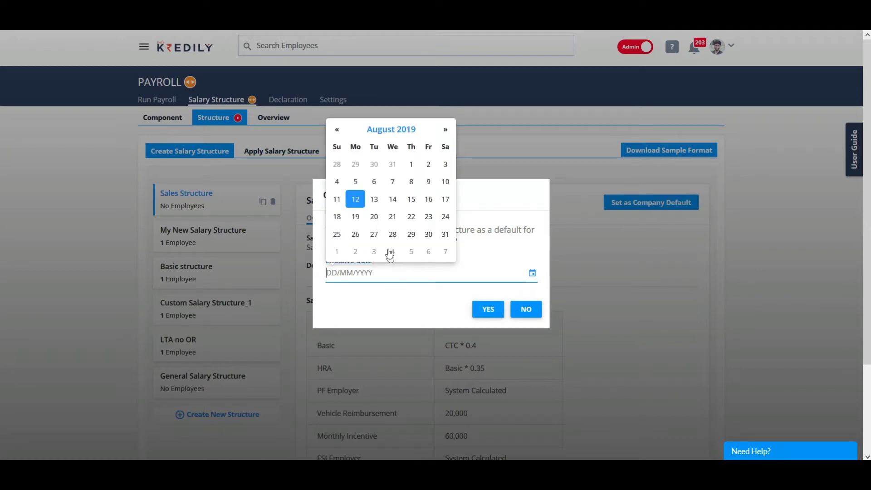
pyautogui.click(412, 166)
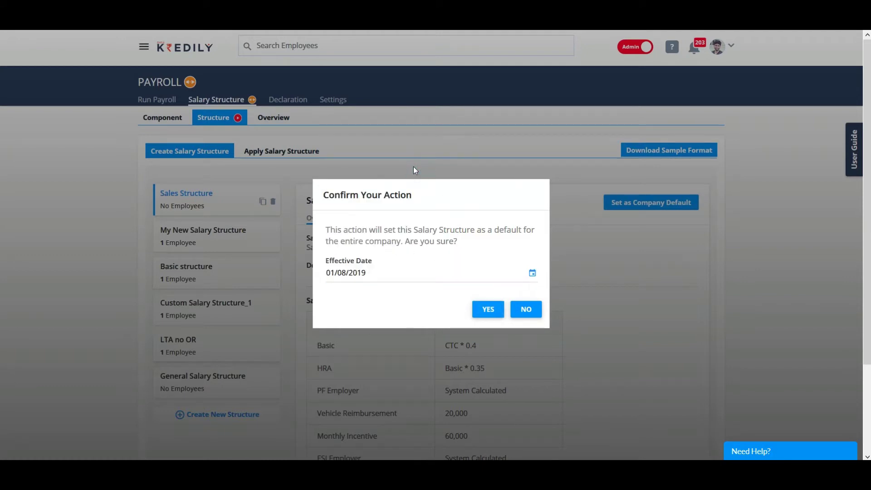
pyautogui.click(485, 309)
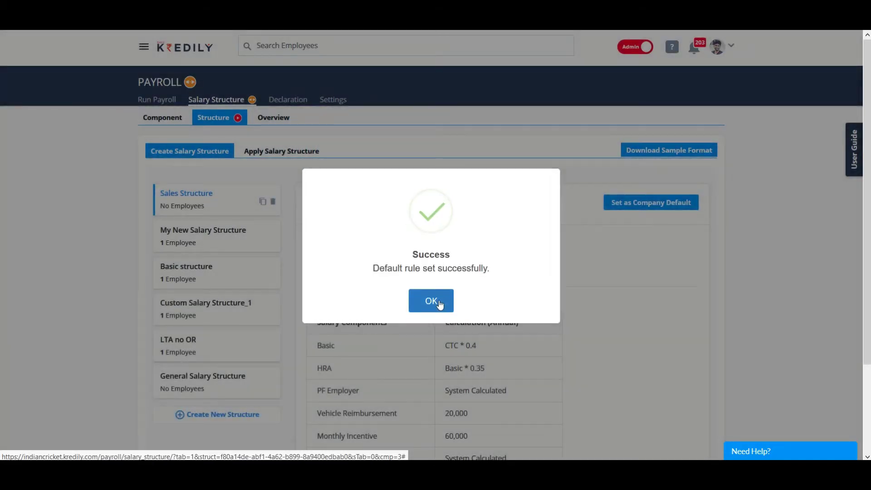
pyautogui.click(438, 299)
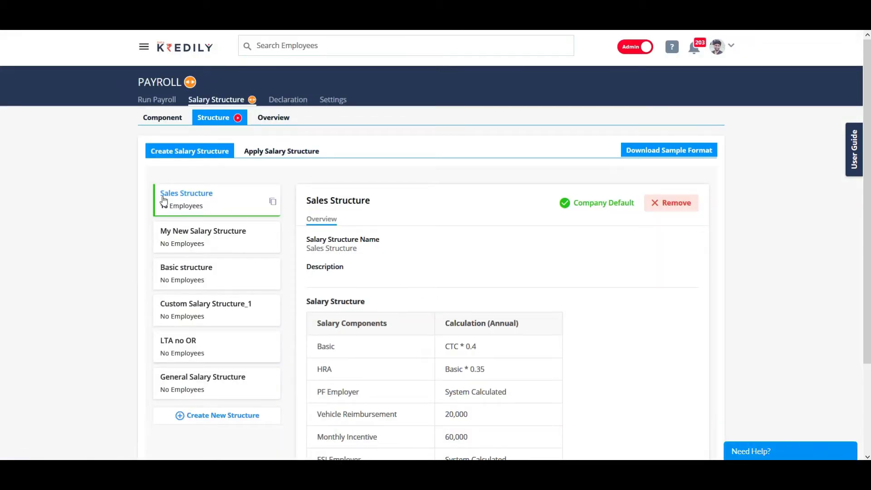
pyautogui.moveTo(163, 199); pyautogui.dragTo(224, 199)
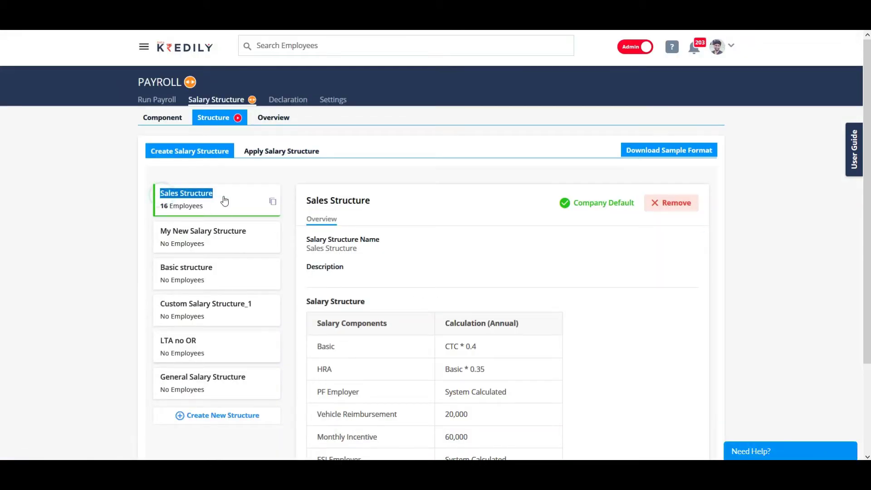
pyautogui.click(449, 245)
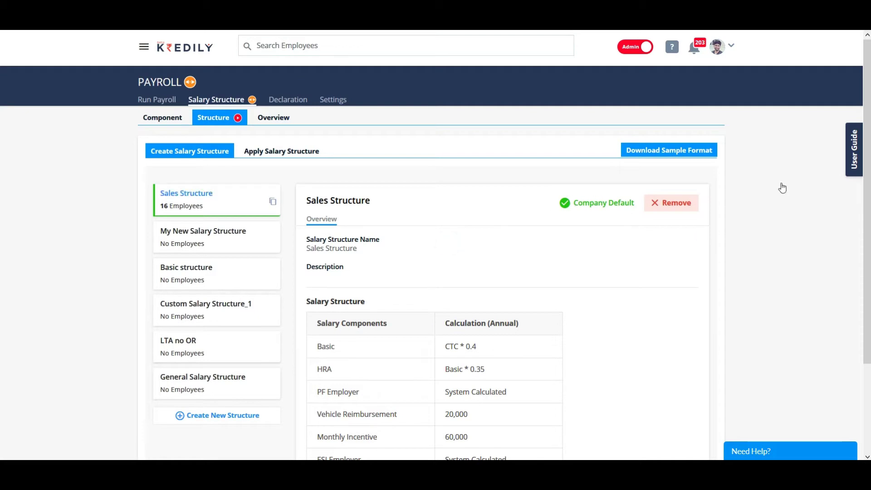
pyautogui.scroll(-2, 516, 306)
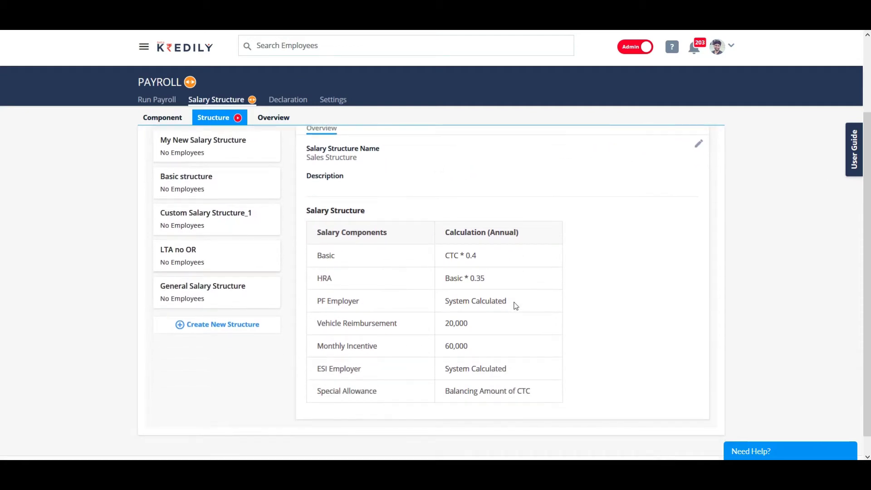
pyautogui.scroll(2, 378, 290)
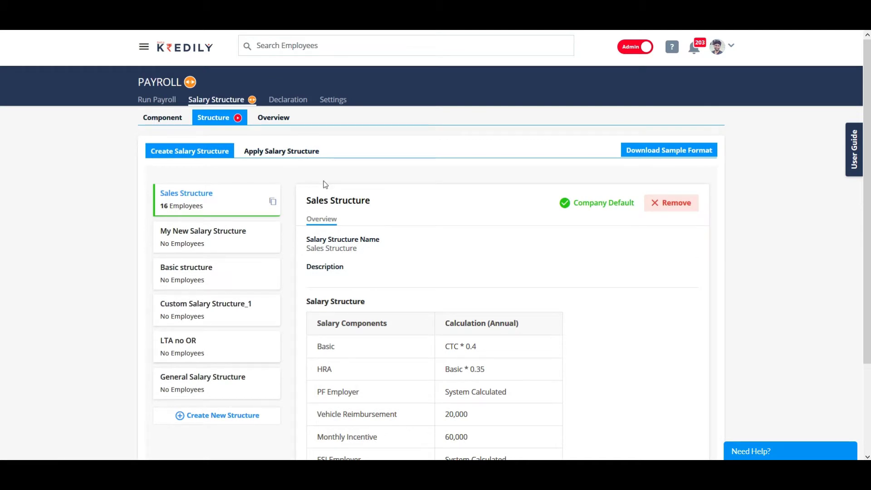
# Step: Open the Overview table, scroll it sideways, and switch amounts from Annual to Monthly
pyautogui.click(277, 122)
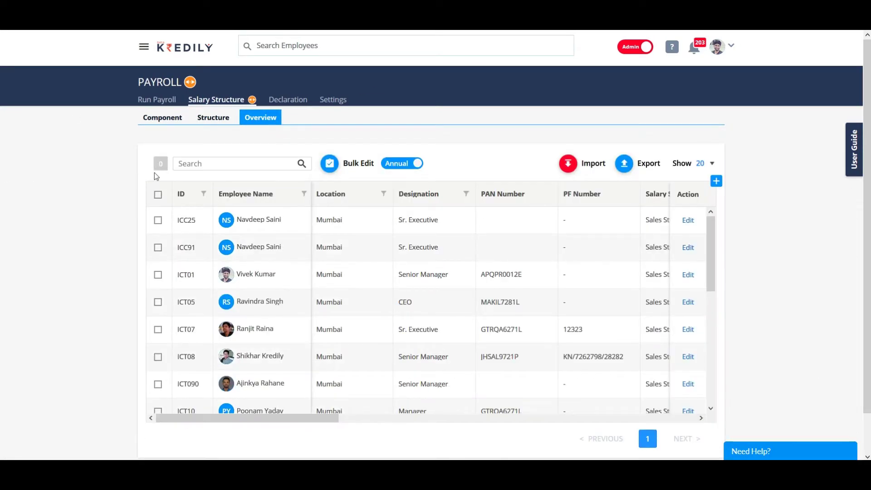
pyautogui.moveTo(263, 419); pyautogui.dragTo(626, 426)
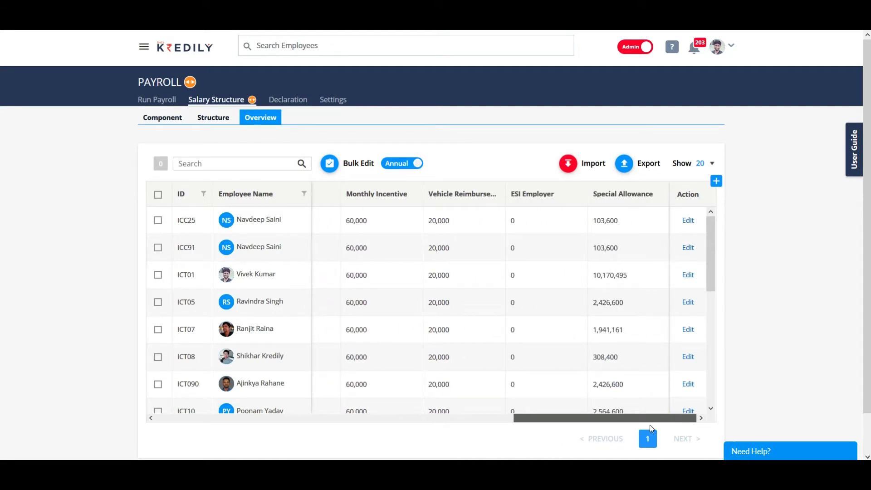
pyautogui.moveTo(630, 422); pyautogui.dragTo(467, 411)
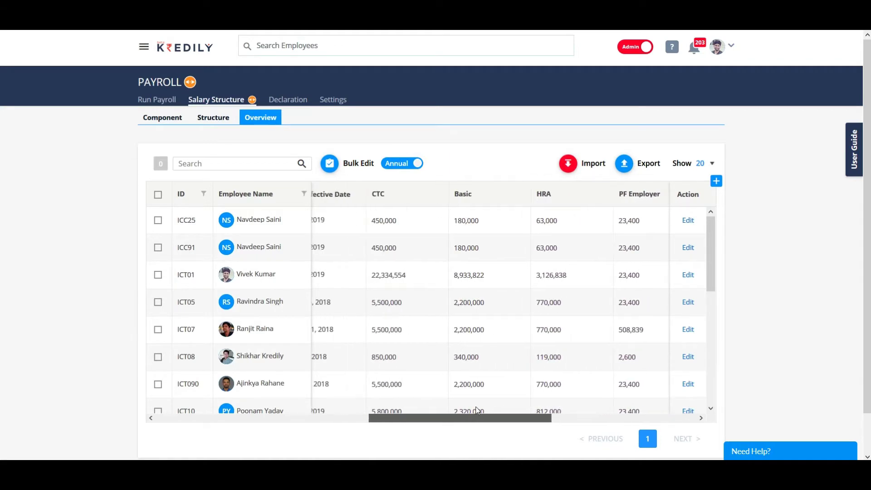
pyautogui.click(389, 165)
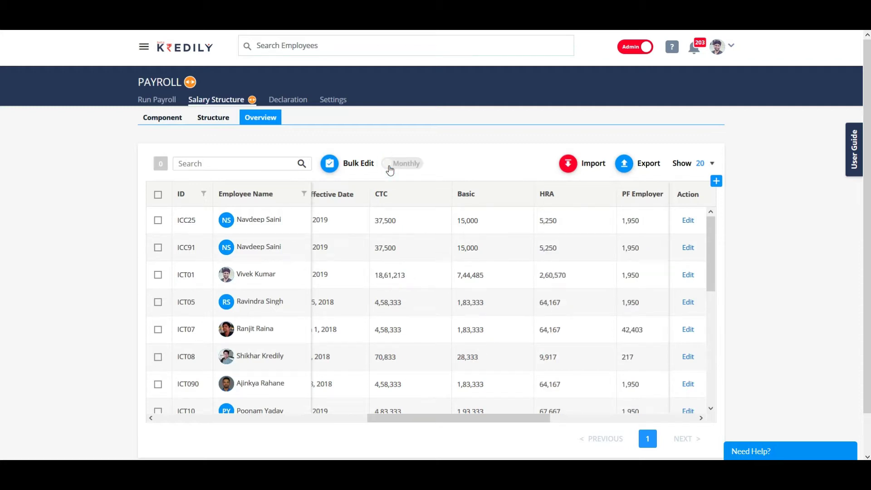
pyautogui.moveTo(408, 413); pyautogui.dragTo(584, 431)
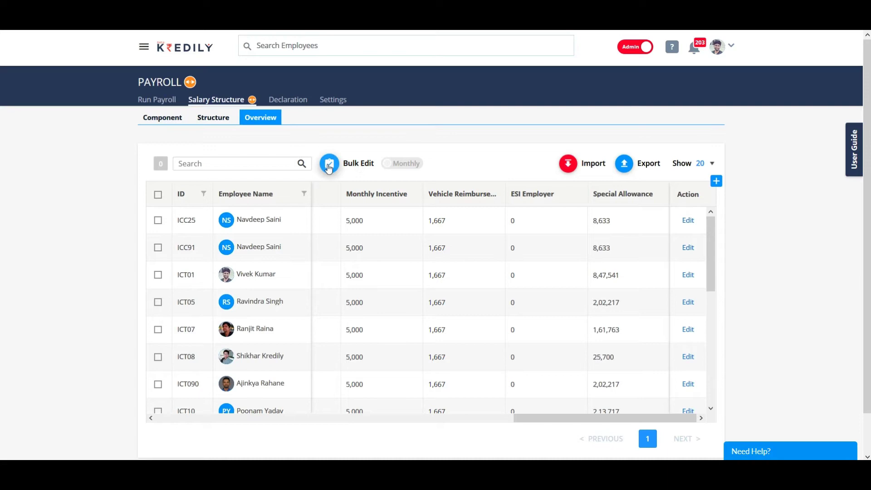
# Step: Tick the first, third and fourth employee rows in the overview
pyautogui.click(158, 221)
pyautogui.click(158, 275)
pyautogui.click(157, 302)
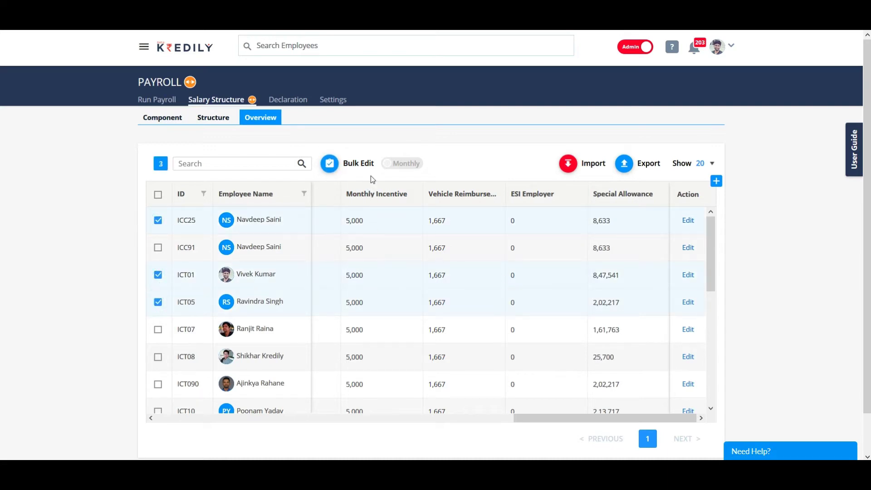
# Step: Review the Bulk Edit form's CTC, HRA formula and Vehicle Reimbursement fields, then cancel
pyautogui.click(330, 166)
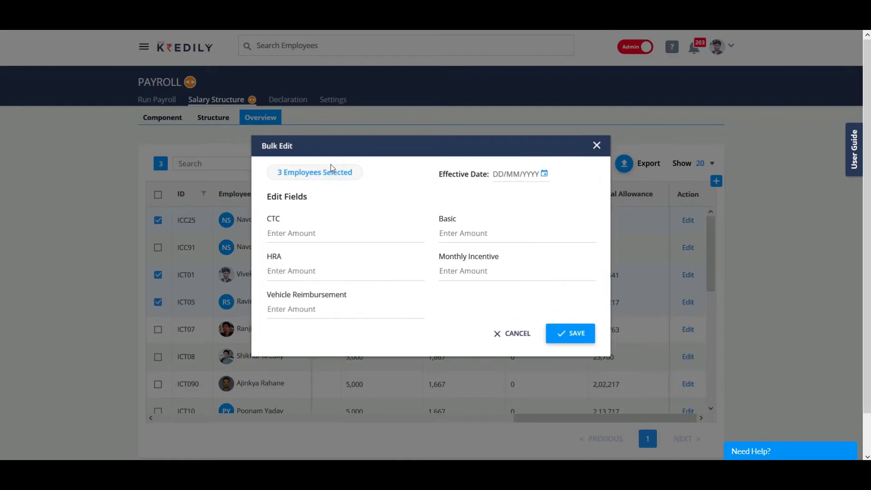
pyautogui.click(326, 235)
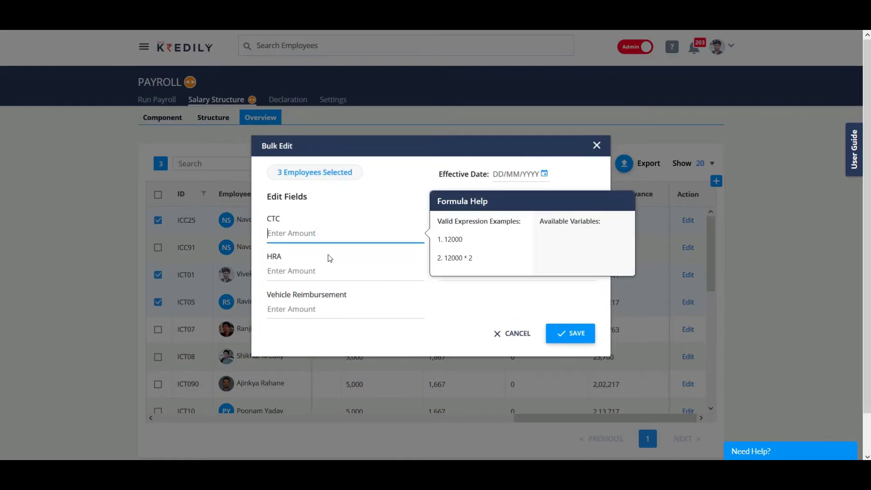
pyautogui.click(328, 271)
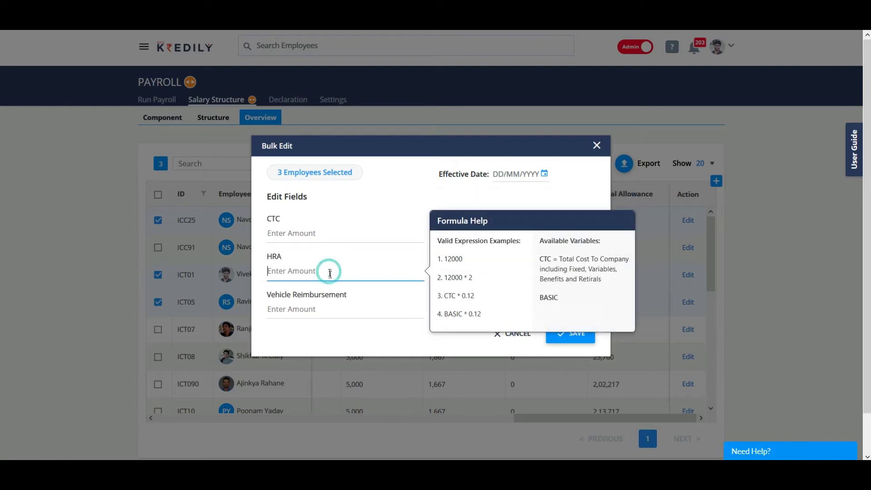
pyautogui.click(359, 312)
pyautogui.click(410, 211)
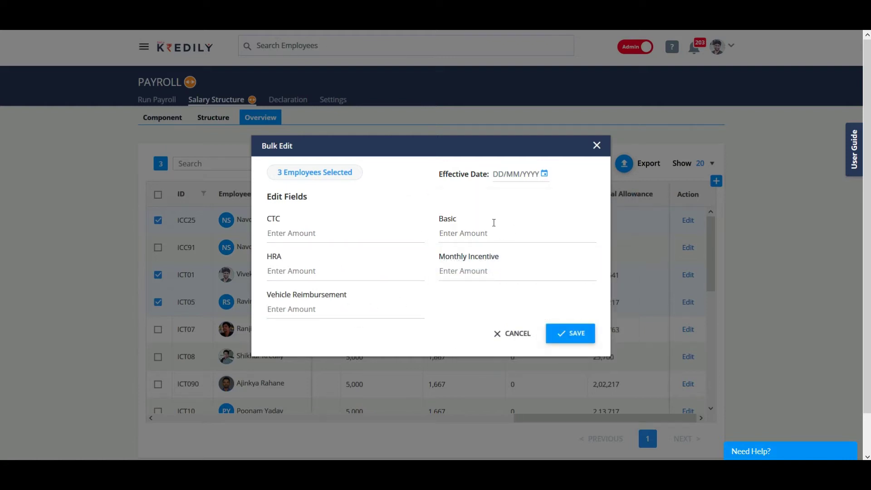
pyautogui.click(518, 334)
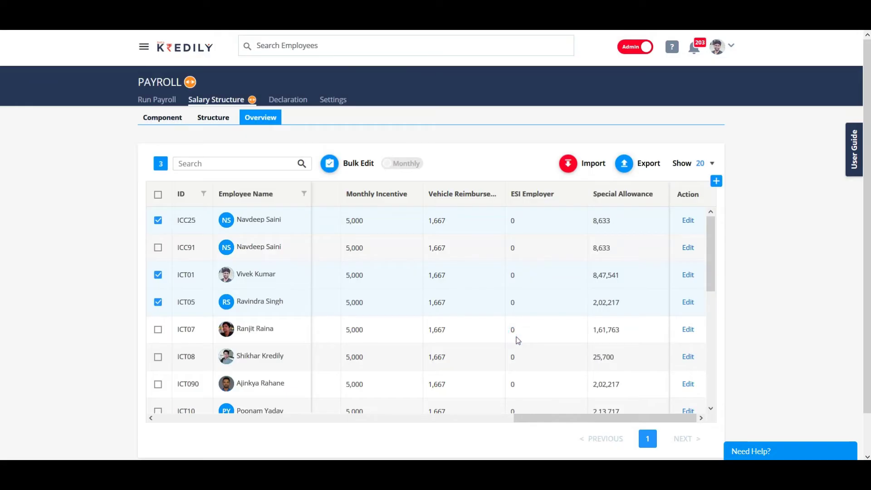
# Step: Tick Update Only CTC in the Import options
pyautogui.click(570, 166)
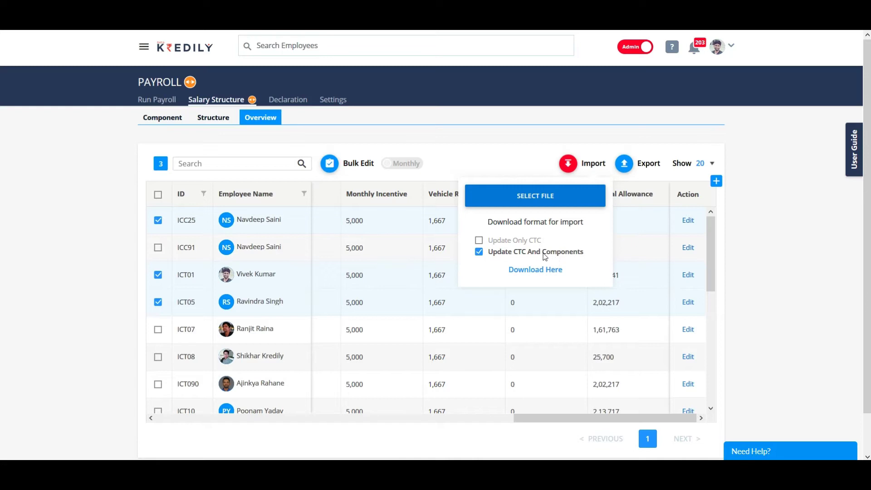
pyautogui.click(479, 240)
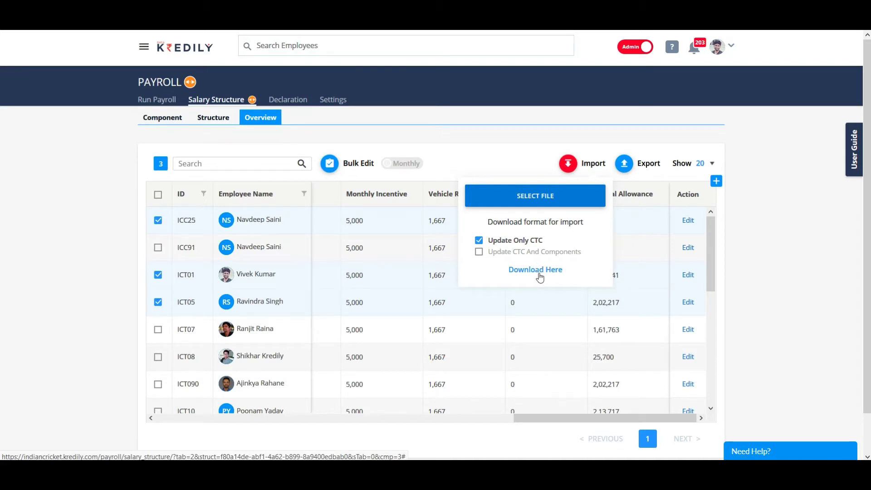
pyautogui.click(497, 156)
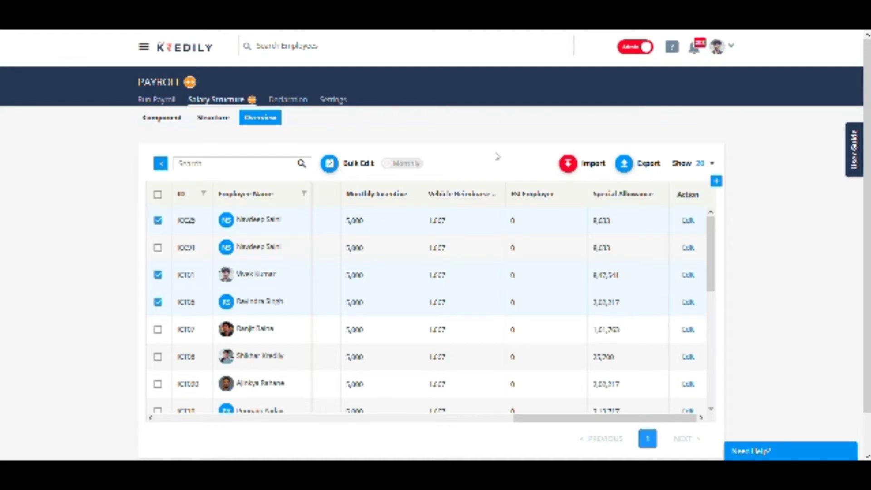
# Step: Open and cancel the first employee's salary edit form, then go to Run Payroll
pyautogui.click(688, 222)
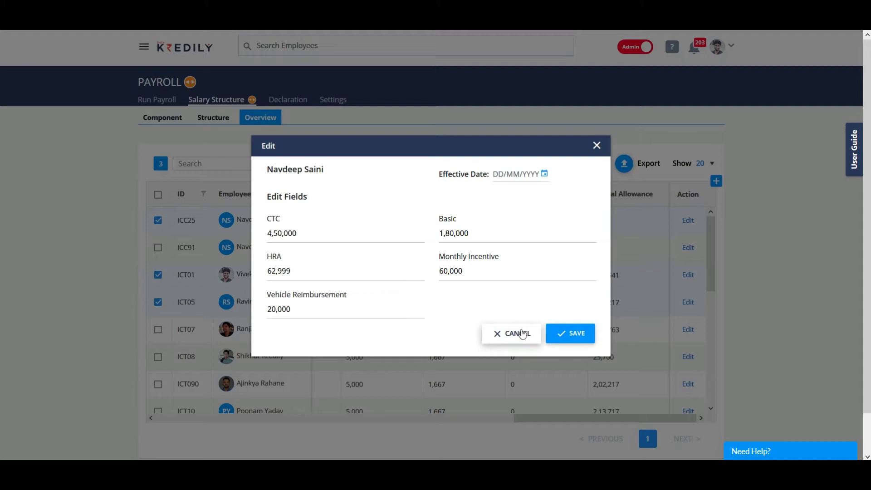
pyautogui.click(522, 334)
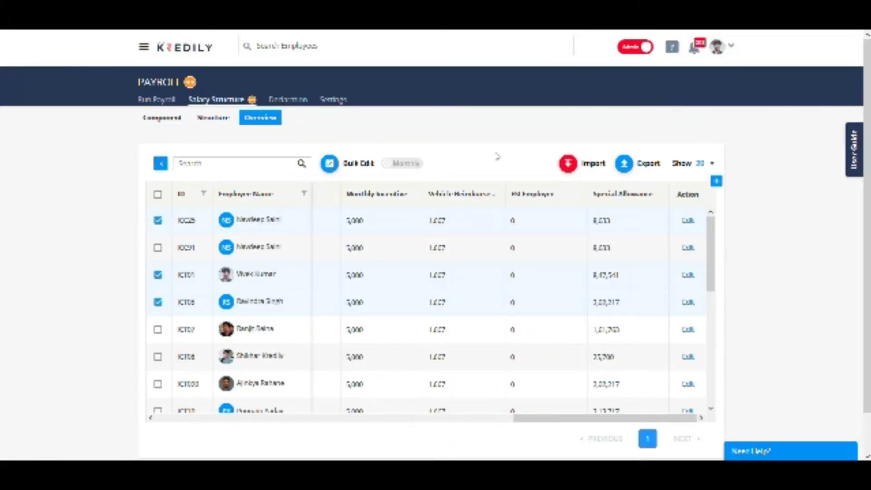
pyautogui.click(154, 98)
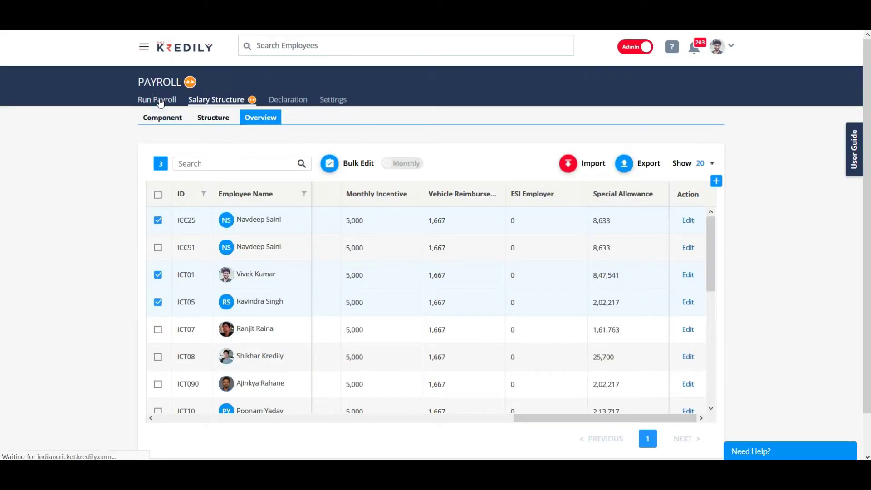
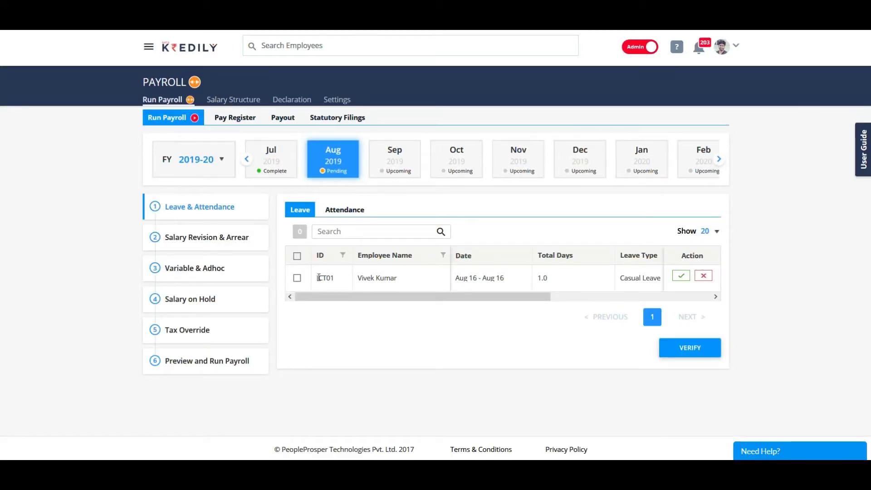
# Step: Notify the manager about the pending Aug 16 casual leave request
pyautogui.moveTo(317, 276); pyautogui.dragTo(555, 278)
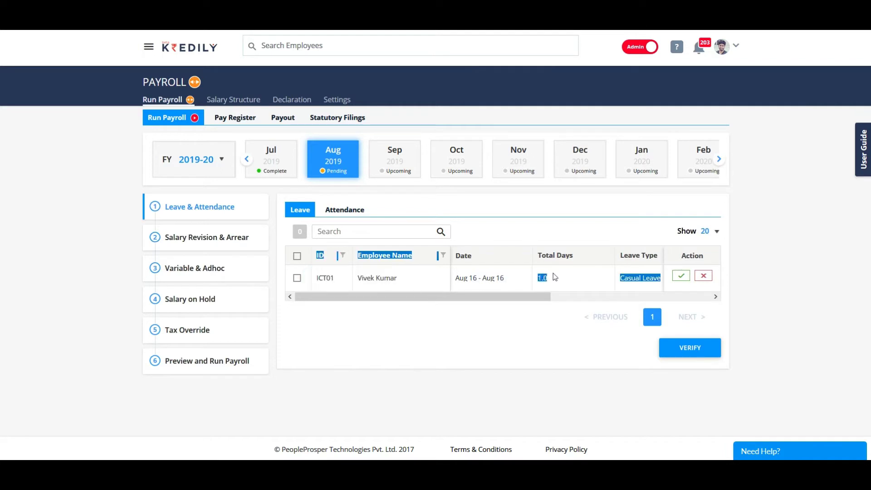
pyautogui.click(573, 276)
pyautogui.moveTo(472, 297); pyautogui.dragTo(642, 316)
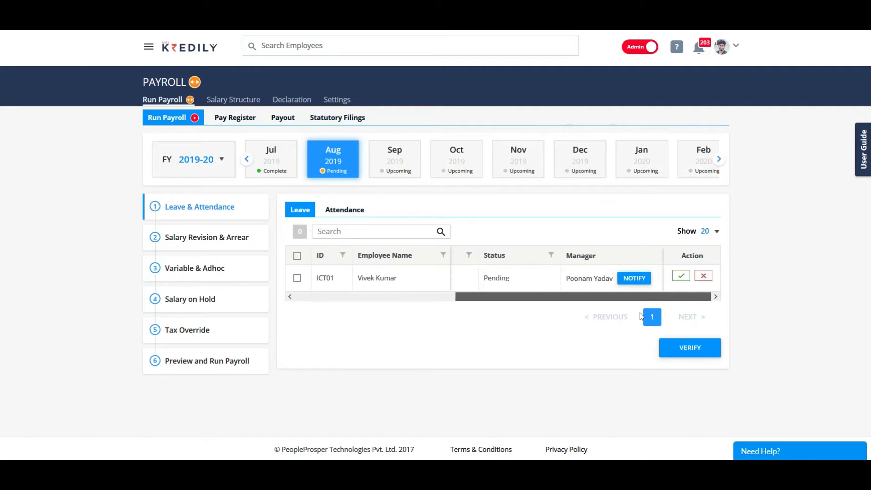
pyautogui.click(640, 278)
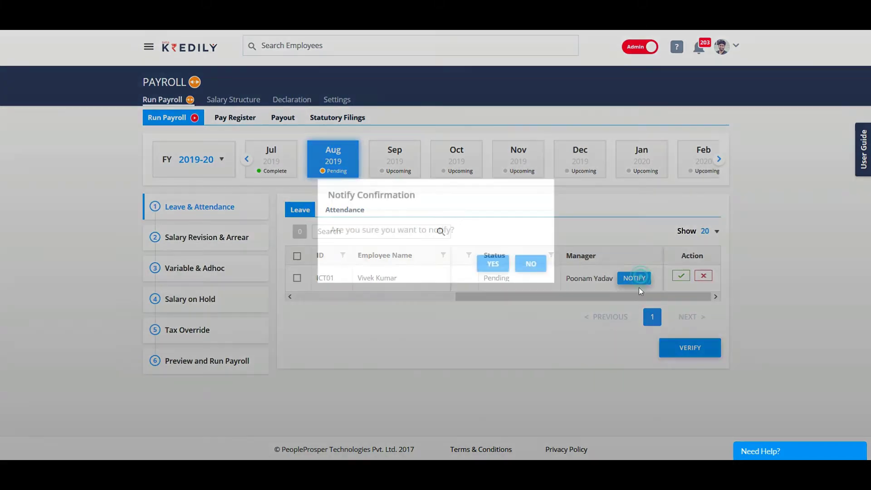
pyautogui.click(498, 269)
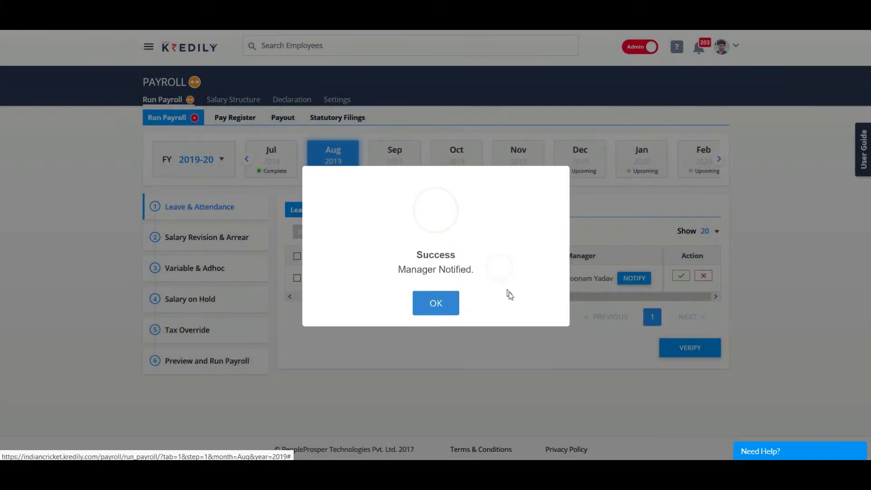
pyautogui.click(422, 306)
# Step: Approve the Aug 16 casual leave request
pyautogui.moveTo(491, 300)
pyautogui.mouseDown()
pyautogui.moveTo(313, 302)
pyautogui.moveTo(405, 311)
pyautogui.moveTo(504, 303)
pyautogui.mouseUp()
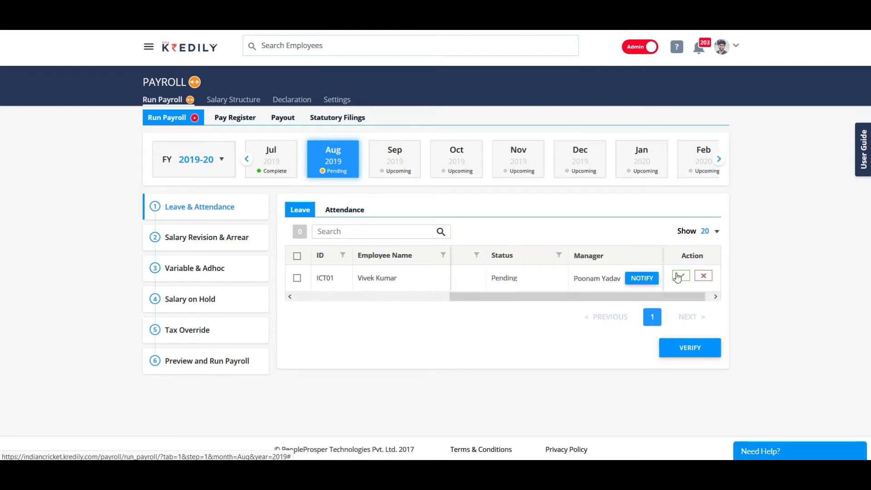
pyautogui.click(679, 276)
pyautogui.click(494, 264)
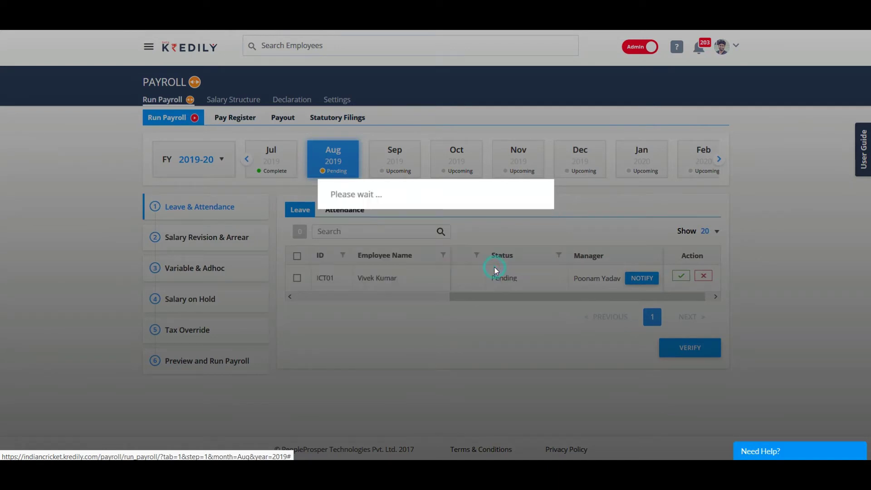
pyautogui.click(447, 299)
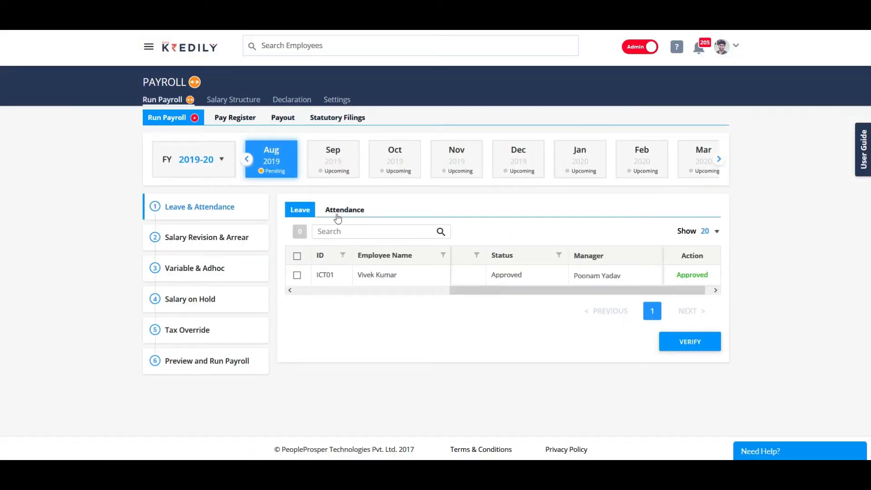
pyautogui.click(338, 214)
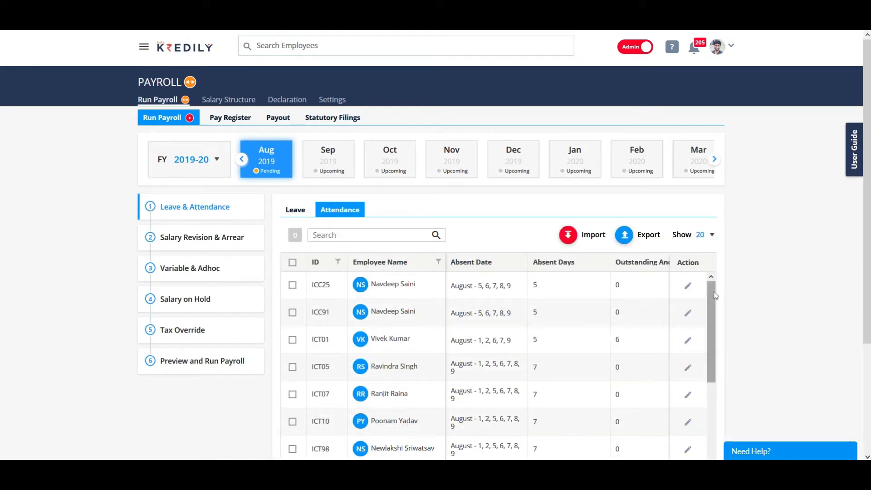
# Step: Review the August 2019 attendance records list
pyautogui.moveTo(716, 295); pyautogui.dragTo(697, 266)
pyautogui.scroll(-3, 486, 237)
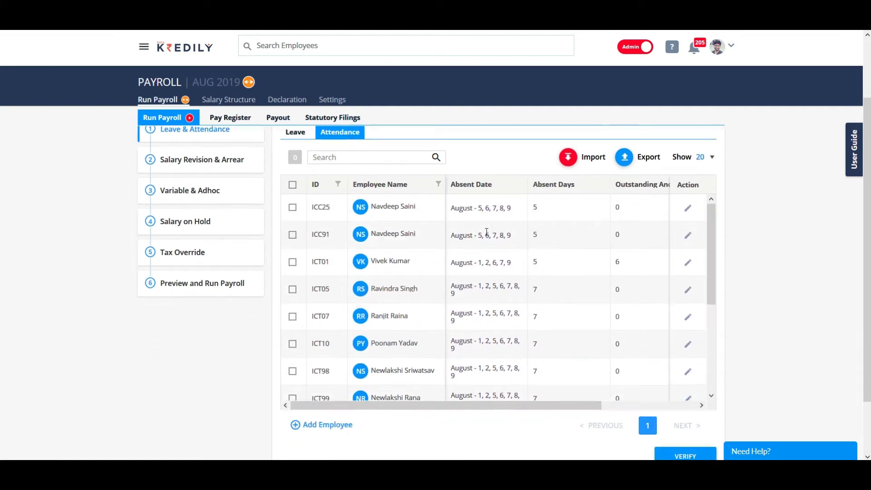
pyautogui.moveTo(455, 341); pyautogui.dragTo(547, 348)
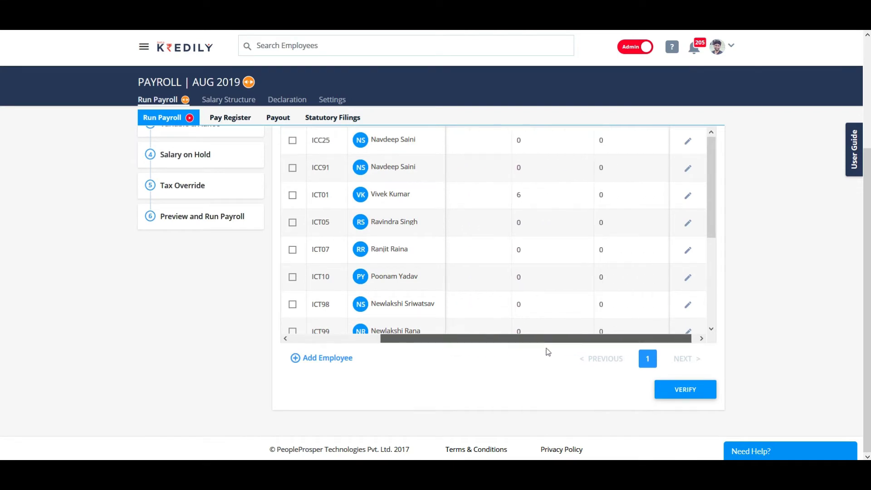
pyautogui.scroll(3, 535, 373)
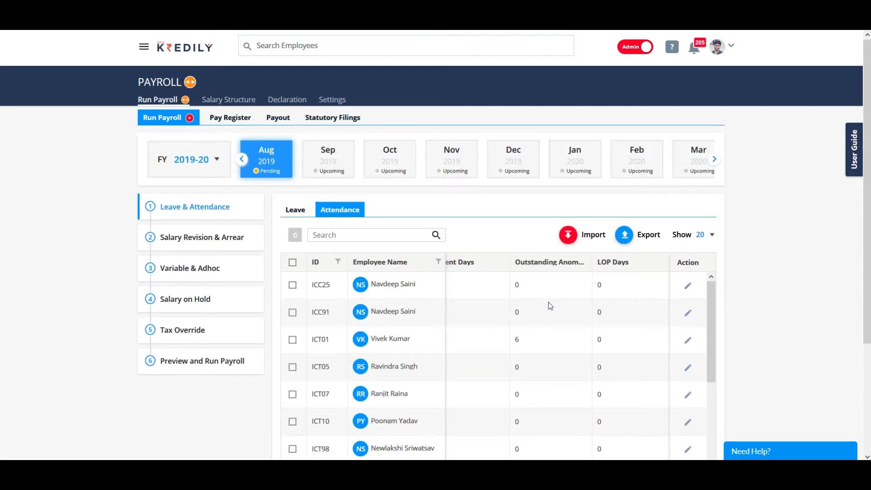
pyautogui.scroll(-1, 538, 338)
pyautogui.scroll(-3, 537, 338)
pyautogui.scroll(-3, 613, 337)
pyautogui.moveTo(585, 336); pyautogui.dragTo(607, 341)
pyautogui.scroll(3, 570, 282)
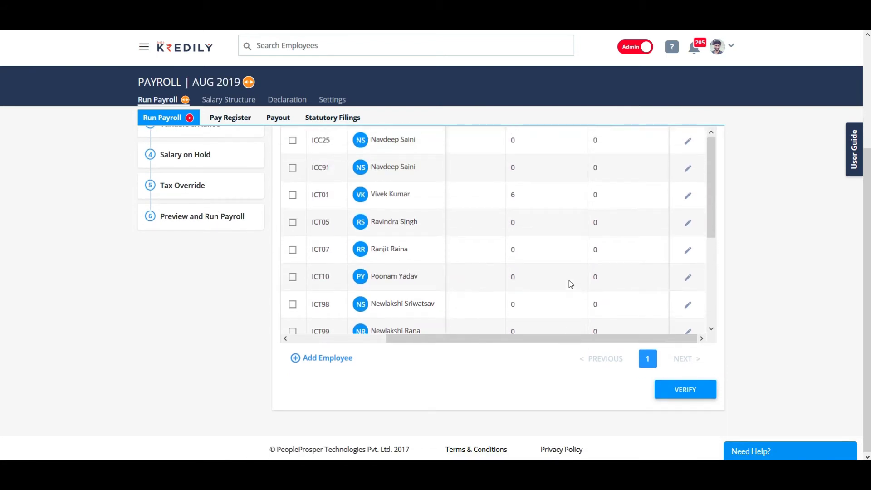
pyautogui.scroll(3, 531, 264)
pyautogui.scroll(-3, 528, 262)
# Step: Add an employee with 2 loss-of-pay days and save the entry
pyautogui.click(335, 359)
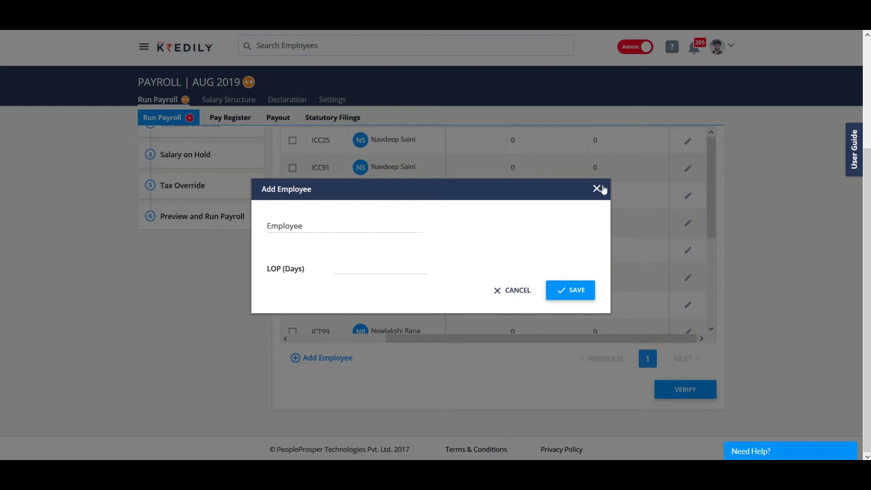
pyautogui.click(350, 227)
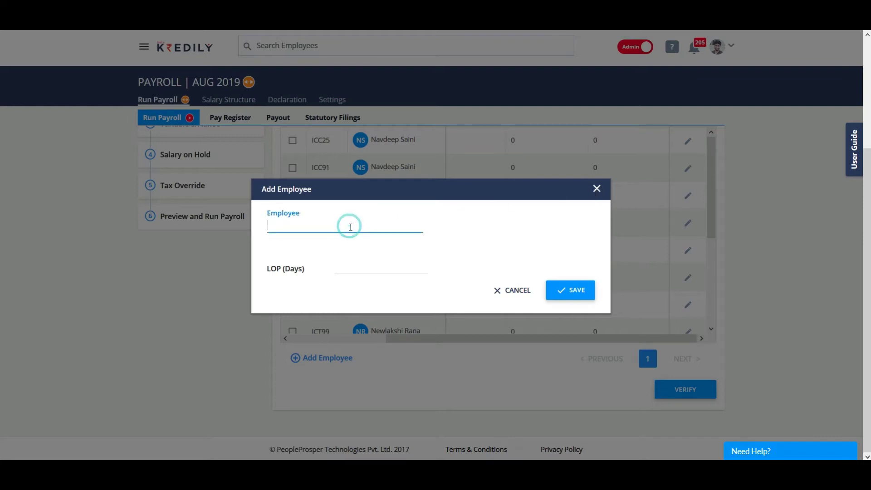
pyautogui.write('viv')
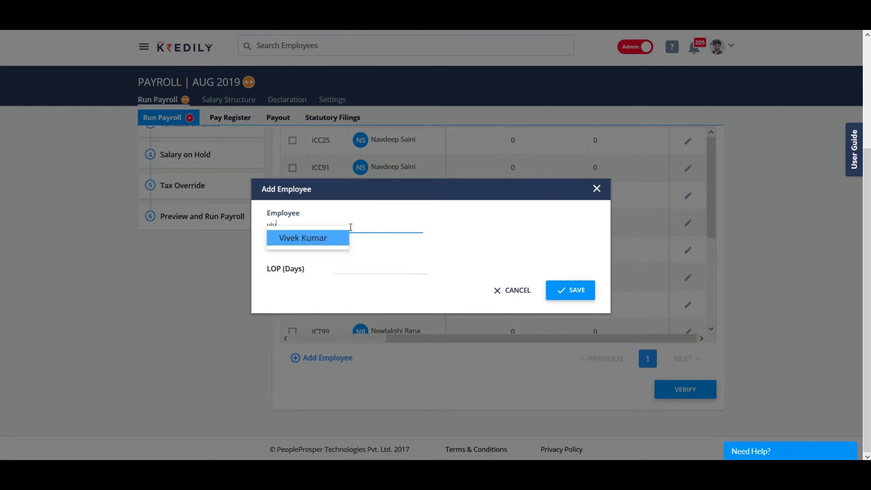
pyautogui.click(318, 239)
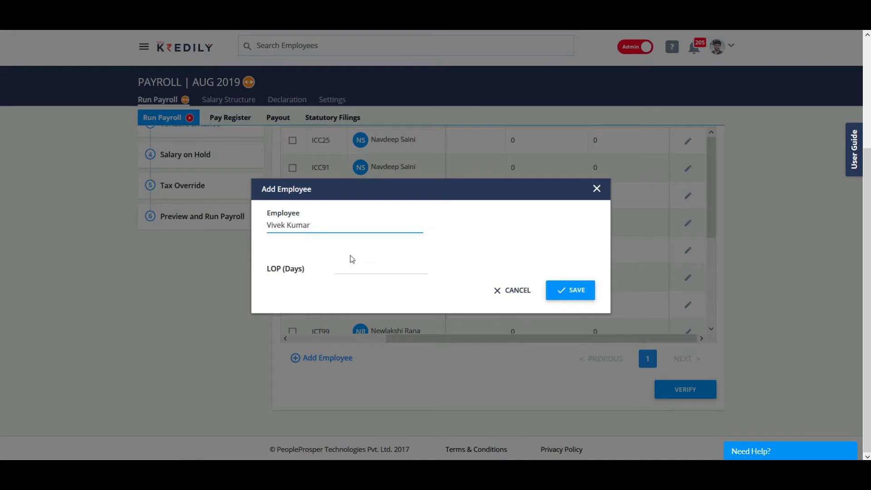
pyautogui.click(366, 268)
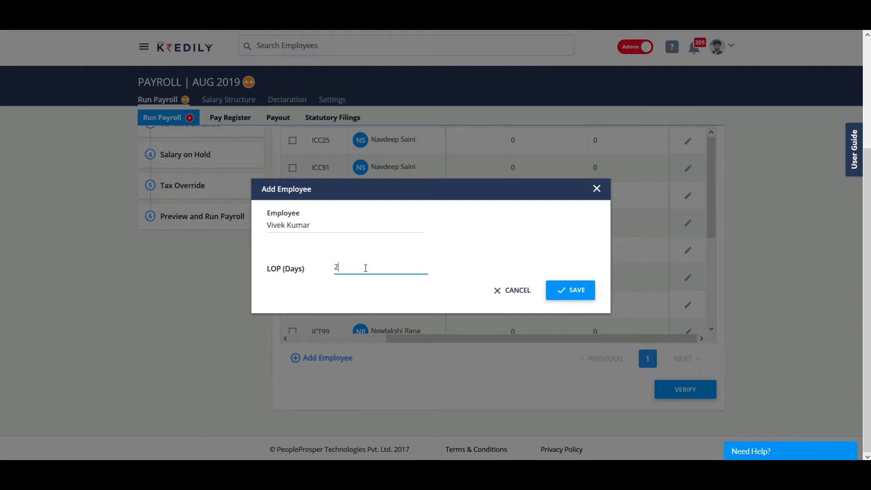
pyautogui.click(578, 292)
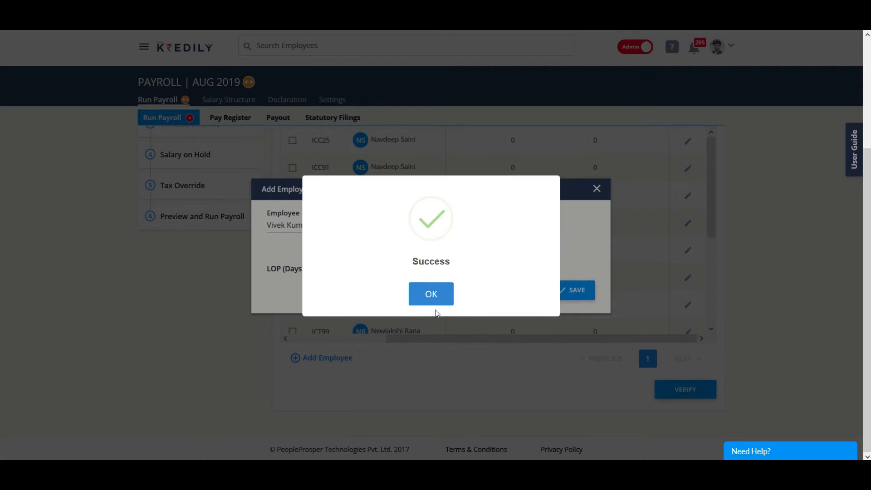
pyautogui.click(431, 295)
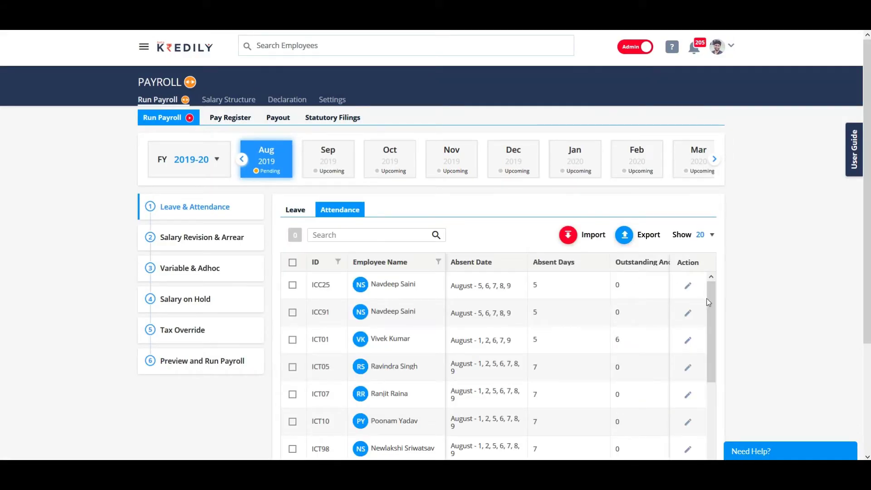
pyautogui.moveTo(712, 306); pyautogui.dragTo(716, 393)
pyautogui.scroll(-3, 504, 402)
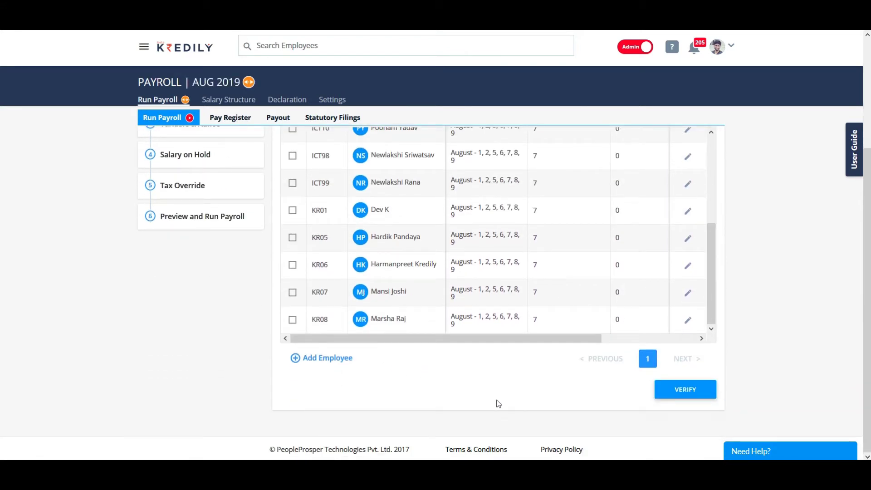
# Step: Verify the Leave & Attendance step
pyautogui.click(711, 393)
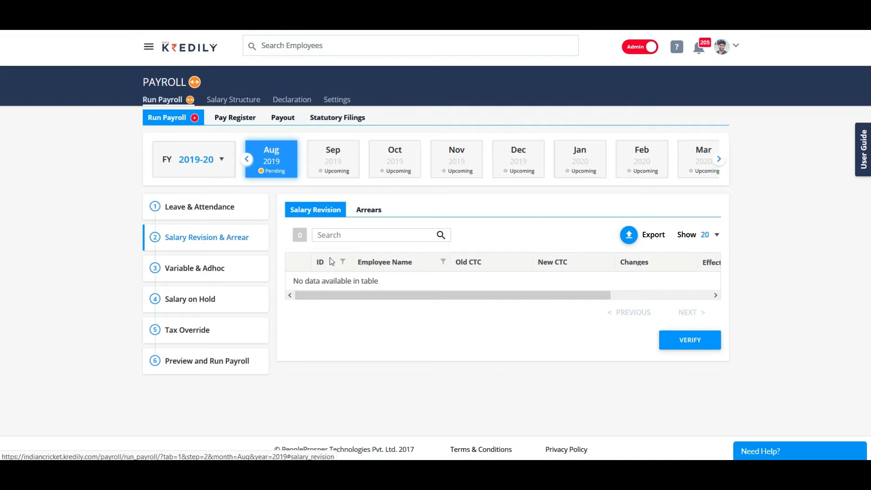
pyautogui.moveTo(362, 297); pyautogui.dragTo(502, 318)
pyautogui.moveTo(419, 308); pyautogui.dragTo(345, 301)
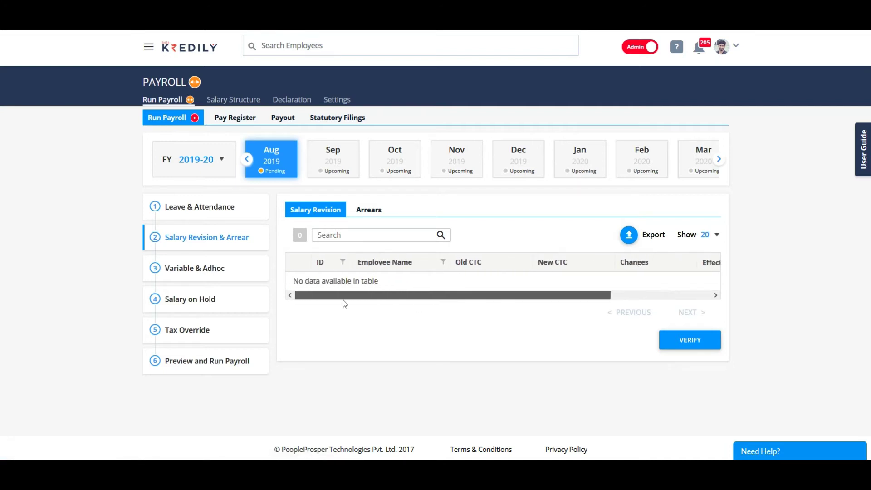
# Step: Verify Salary Revision & Arrear and then the Variable entries
pyautogui.click(683, 348)
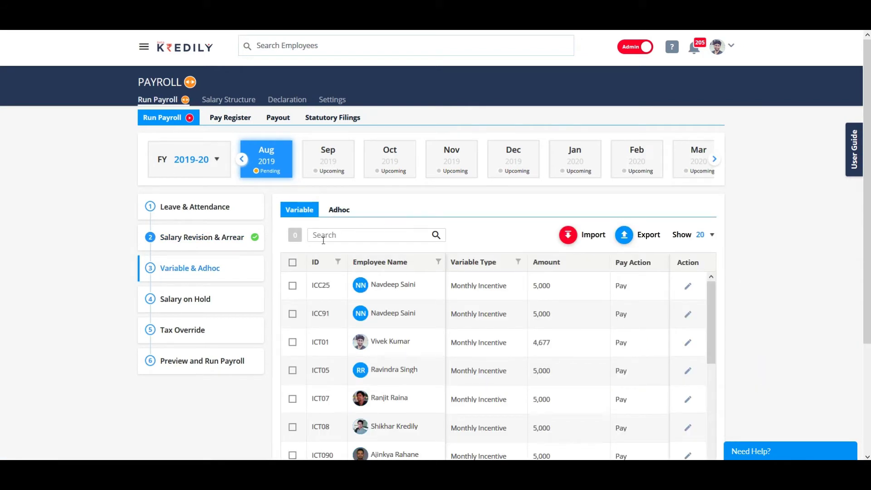
pyautogui.scroll(-2, 229, 253)
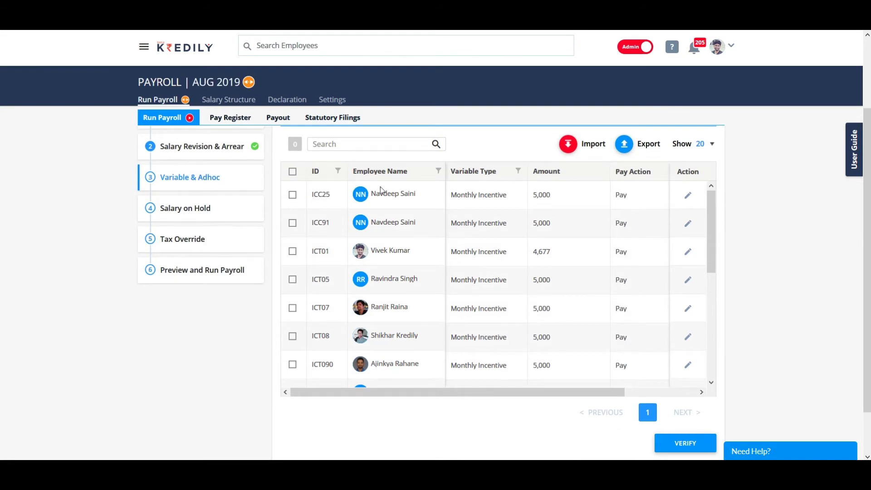
pyautogui.scroll(2, 368, 251)
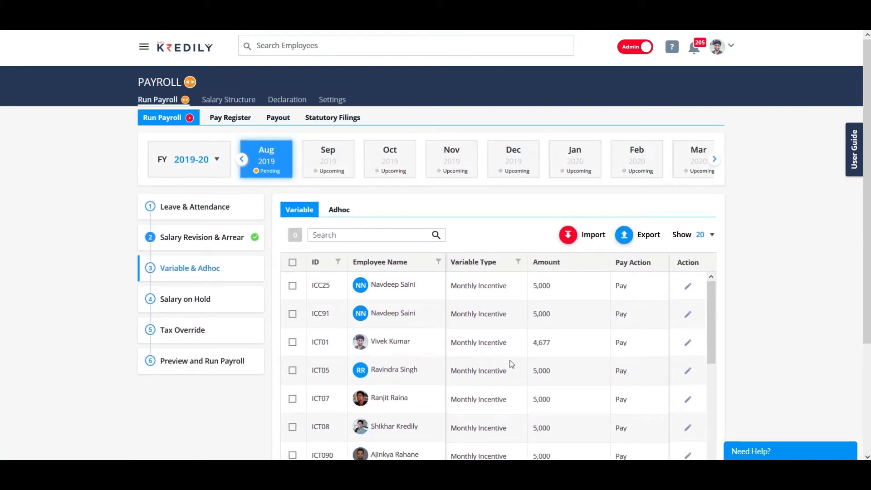
pyautogui.scroll(-2, 512, 364)
pyautogui.click(674, 442)
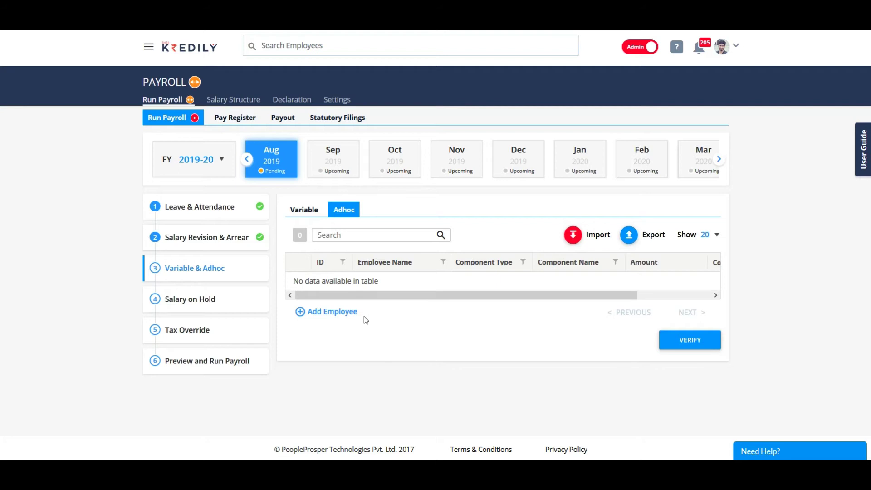
# Step: Add a 4,500 Performance Bonus earning for the selected employee and save it
pyautogui.click(334, 313)
pyautogui.click(318, 220)
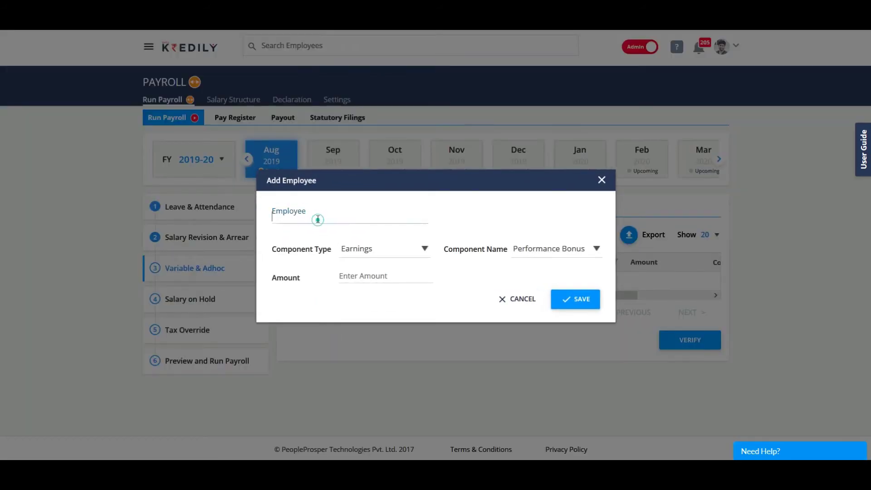
pyautogui.write('shik')
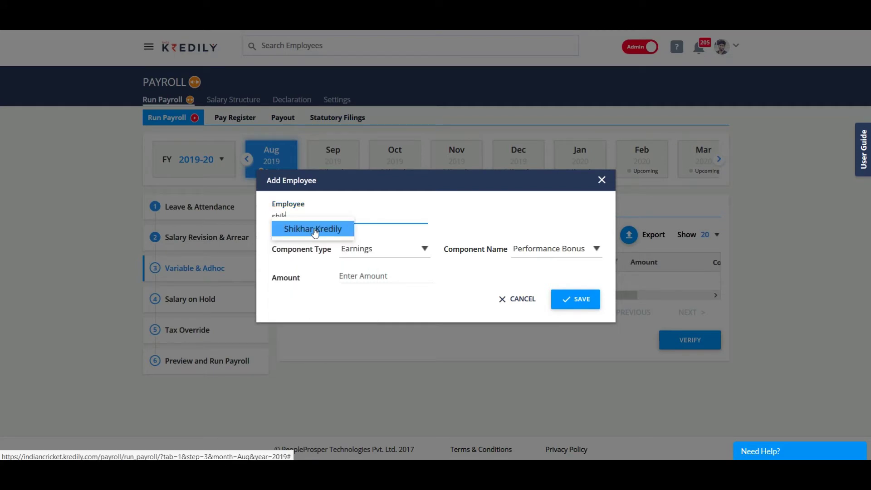
pyautogui.click(322, 230)
pyautogui.click(405, 253)
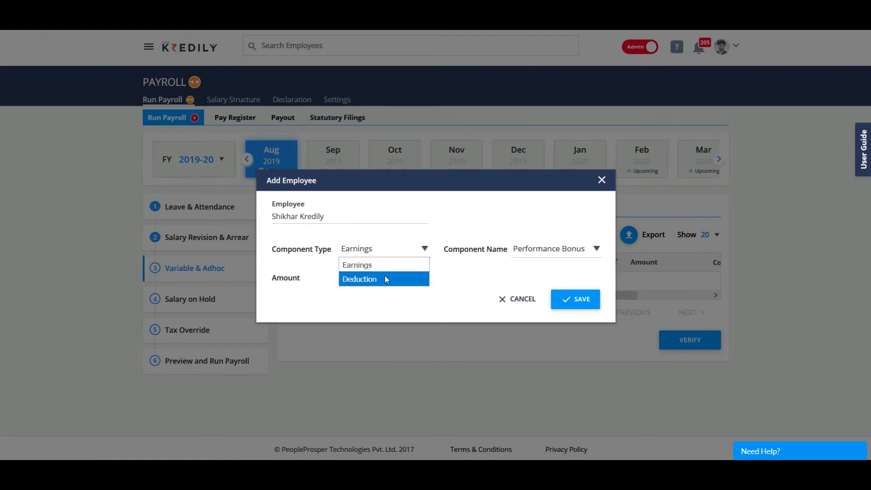
pyautogui.click(380, 265)
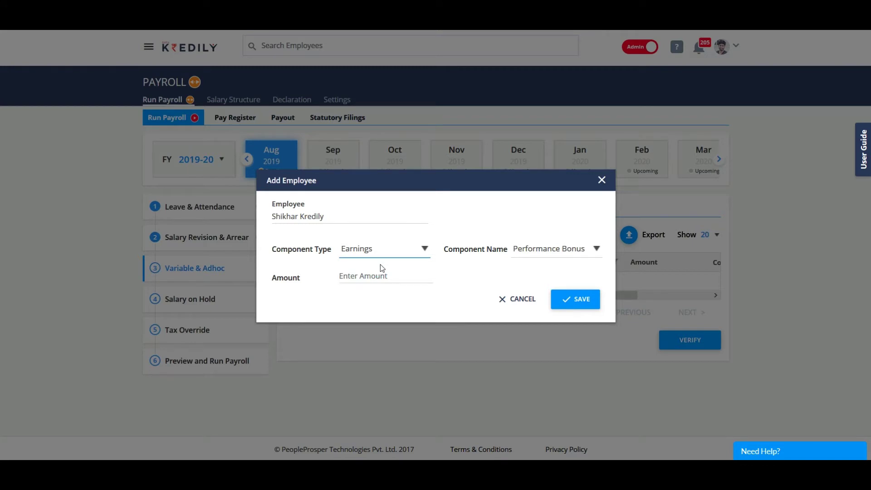
pyautogui.click(544, 249)
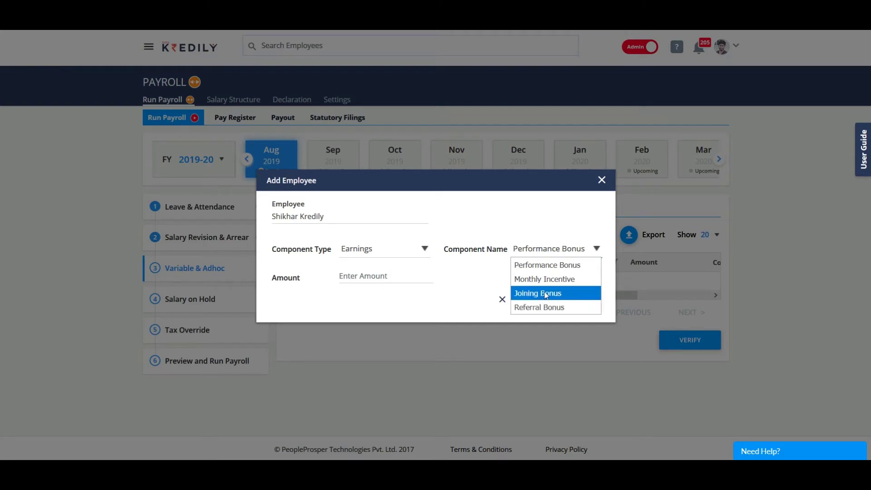
pyautogui.click(547, 265)
pyautogui.click(360, 278)
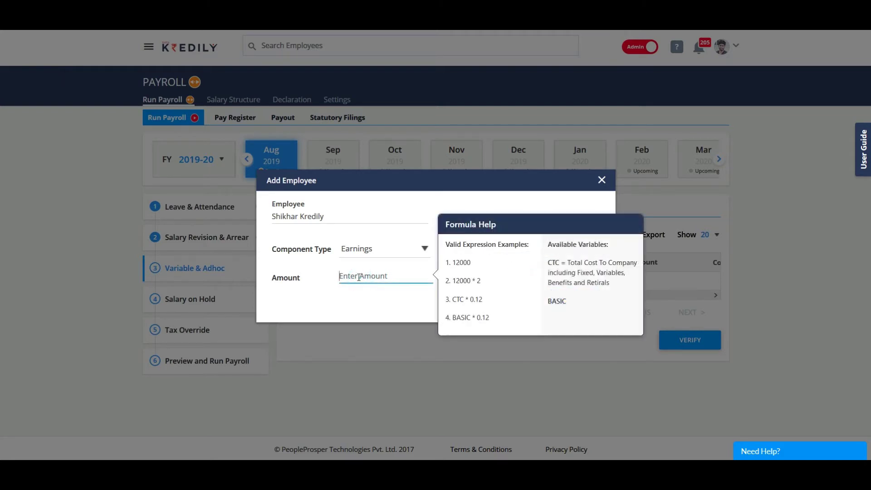
pyautogui.write('4,500')
pyautogui.click(355, 311)
pyautogui.click(591, 302)
pyautogui.click(445, 294)
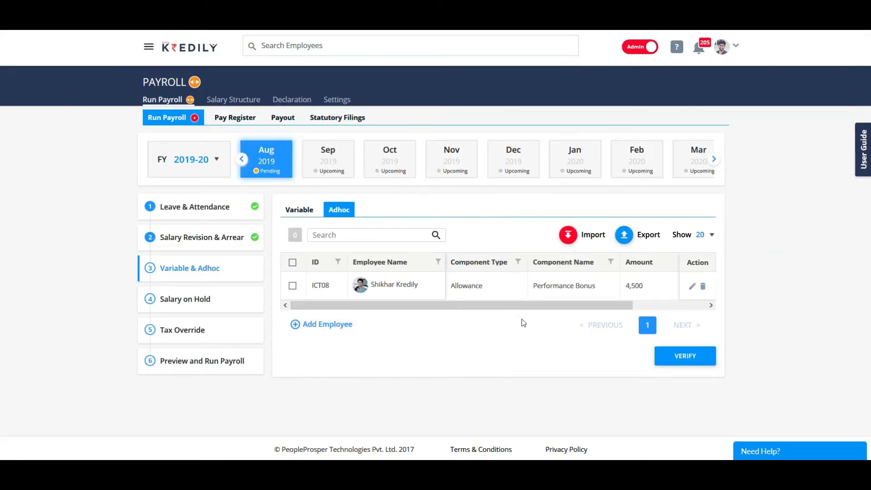
# Step: Start a second adhoc entry for another employee with component type Deduction
pyautogui.click(318, 327)
pyautogui.click(325, 220)
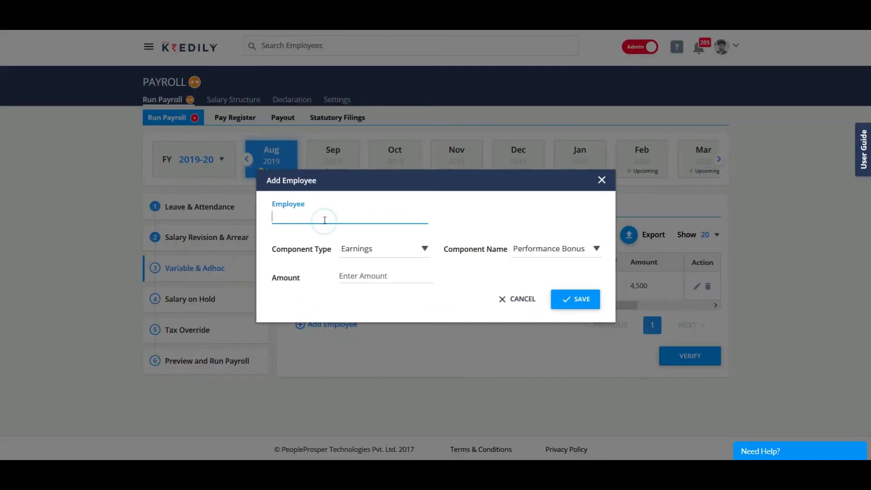
pyautogui.write('har')
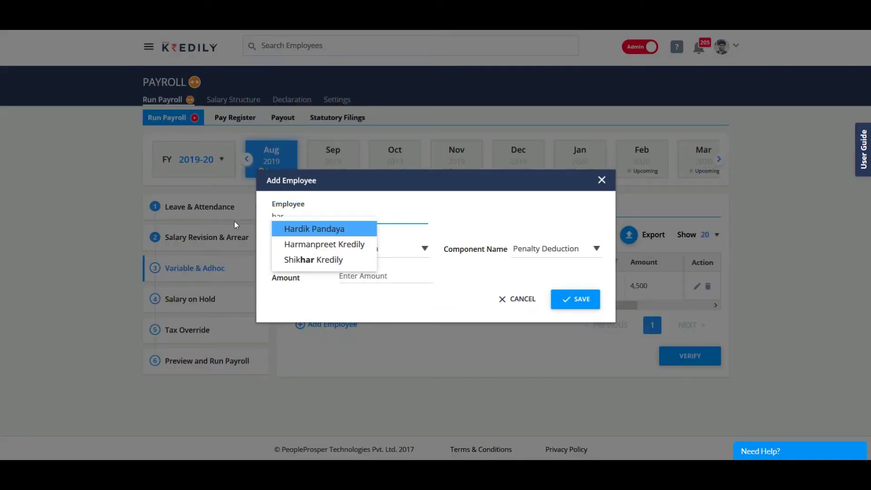
pyautogui.click(321, 229)
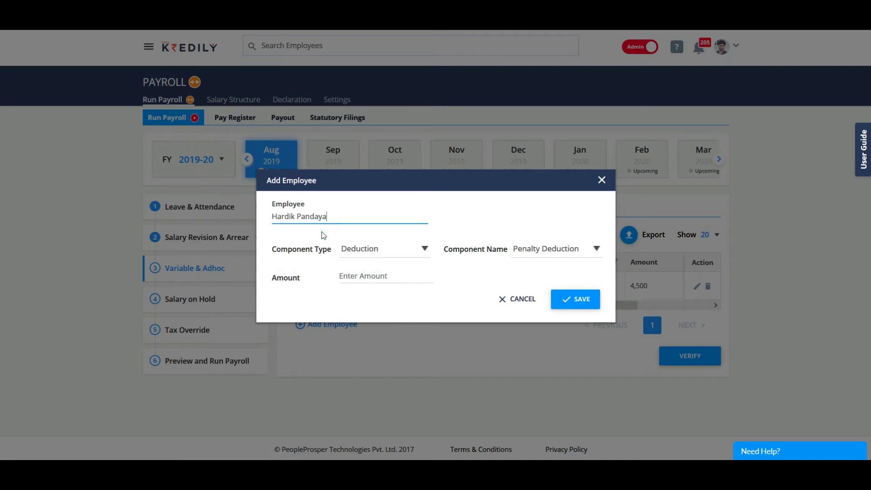
pyautogui.click(398, 253)
pyautogui.click(384, 279)
# Step: Save a 900 Loan Advance deduction and verify the Variable & Adhoc step
pyautogui.click(584, 248)
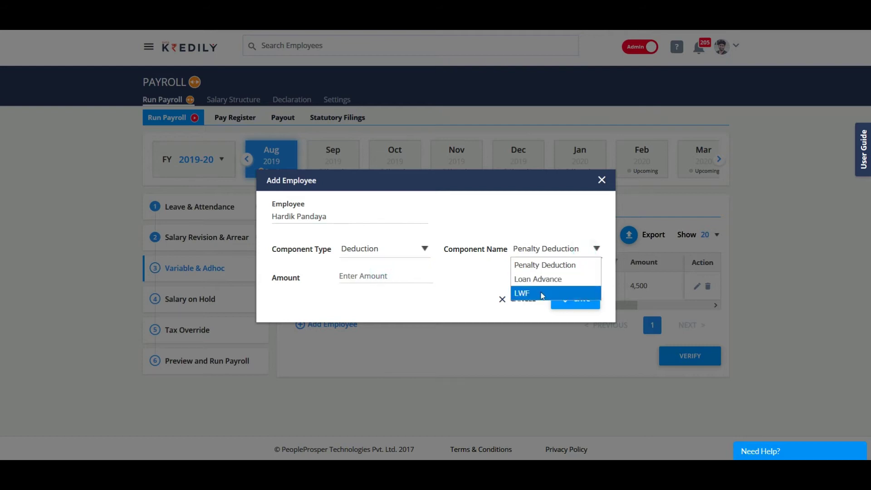
pyautogui.click(540, 267)
pyautogui.click(362, 274)
pyautogui.write('900')
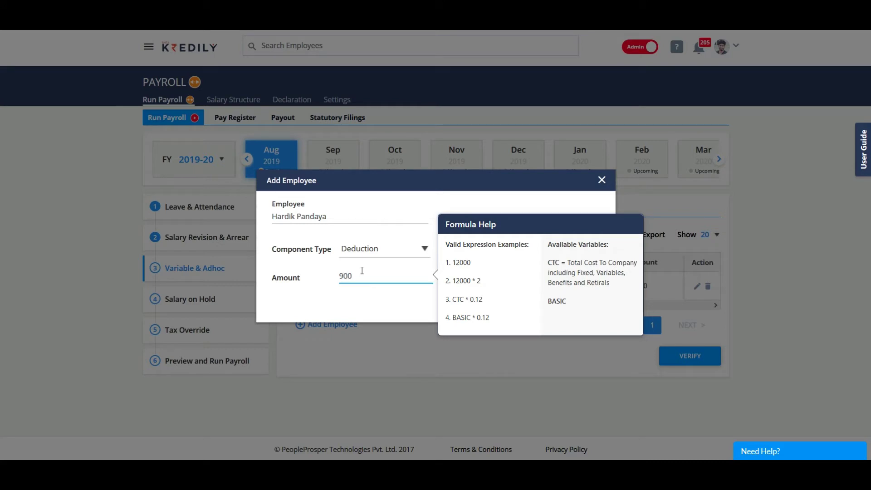
pyautogui.click(366, 302)
pyautogui.click(571, 303)
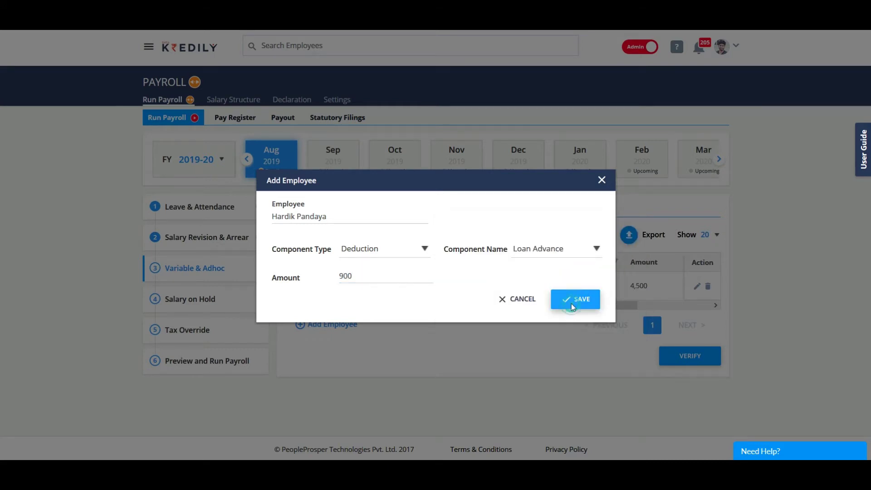
pyautogui.click(437, 293)
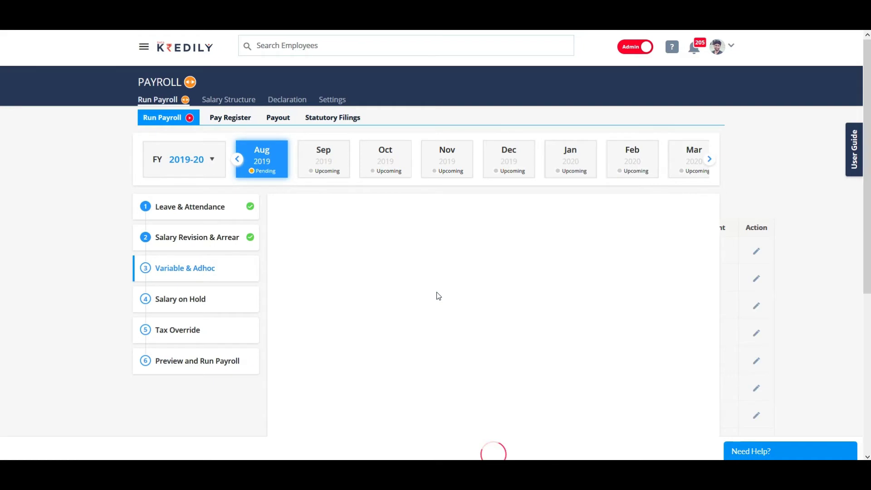
pyautogui.click(684, 386)
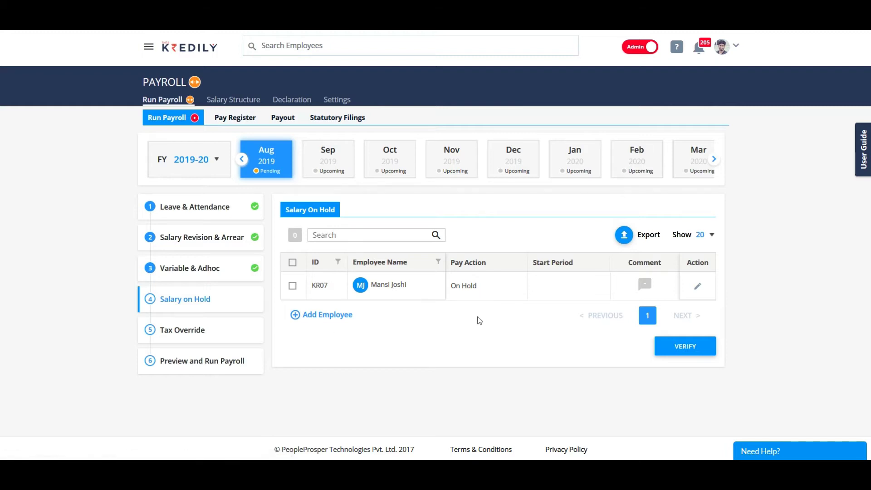
# Step: Verify the Salary on Hold list and choose an employee to add
pyautogui.click(699, 350)
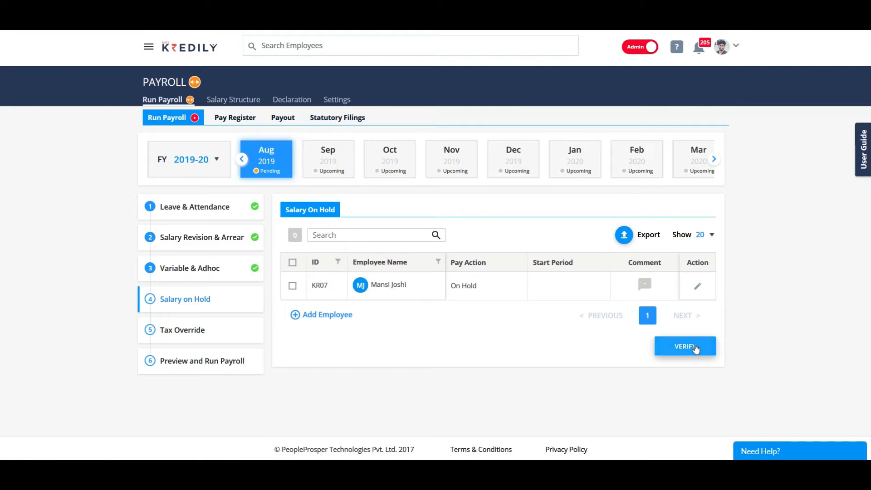
pyautogui.click(329, 315)
pyautogui.click(335, 228)
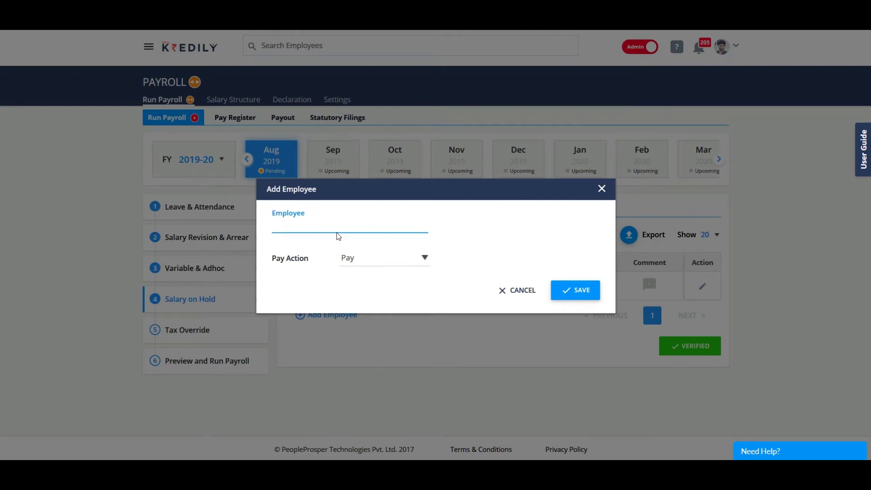
pyautogui.write('har')
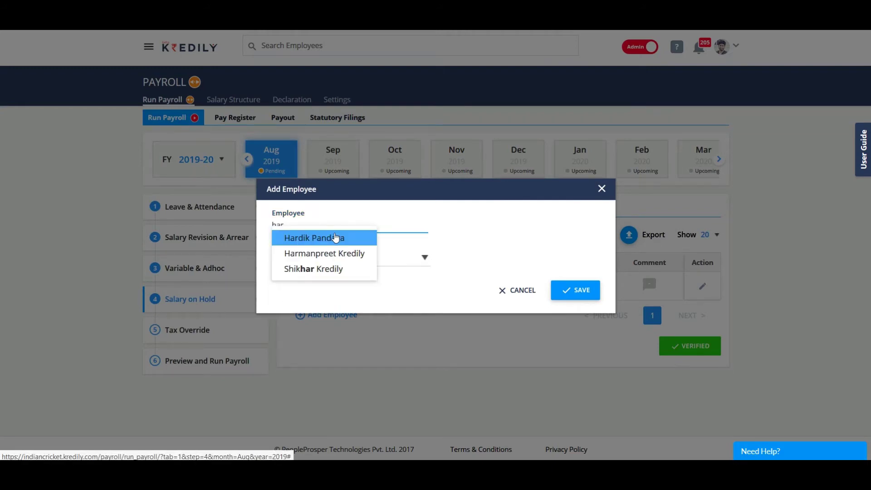
pyautogui.click(336, 237)
# Step: Set the employee's pay action to Pay and save it
pyautogui.click(394, 263)
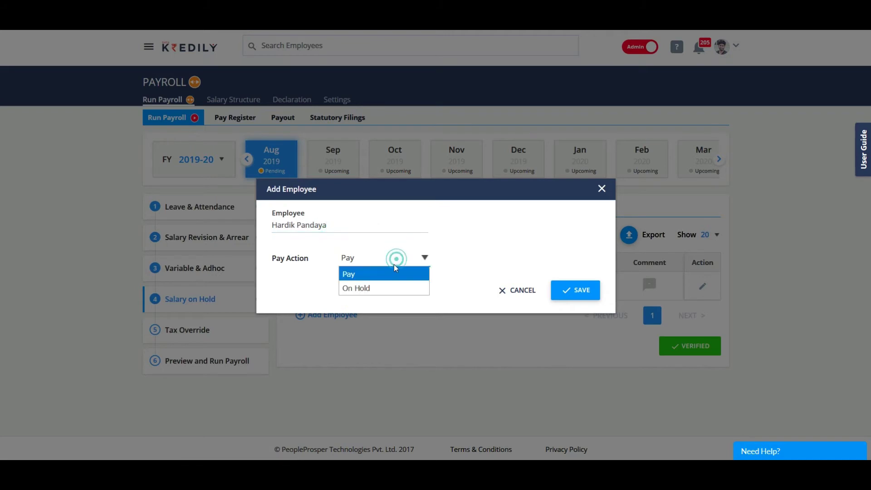
pyautogui.click(383, 290)
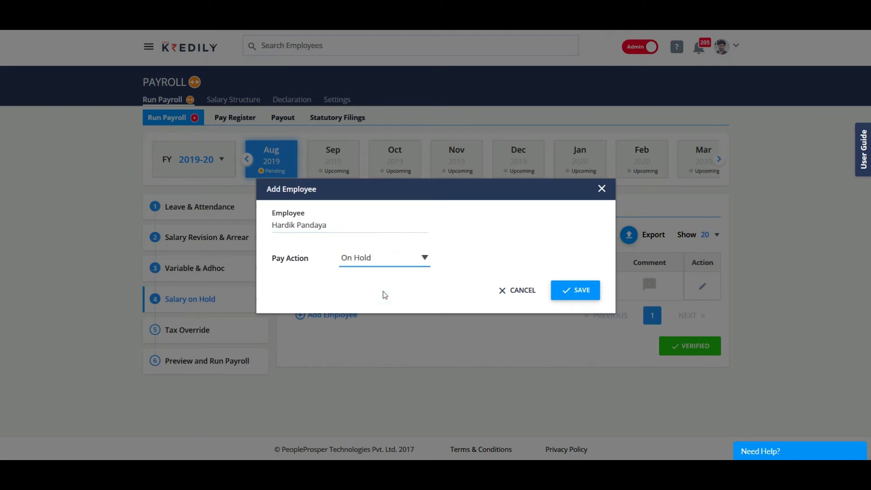
pyautogui.click(405, 257)
pyautogui.click(391, 273)
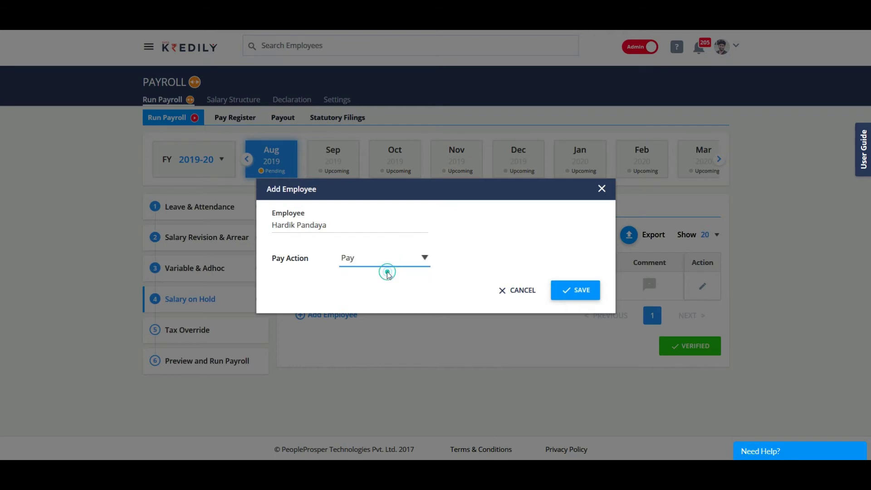
pyautogui.click(559, 295)
pyautogui.click(447, 288)
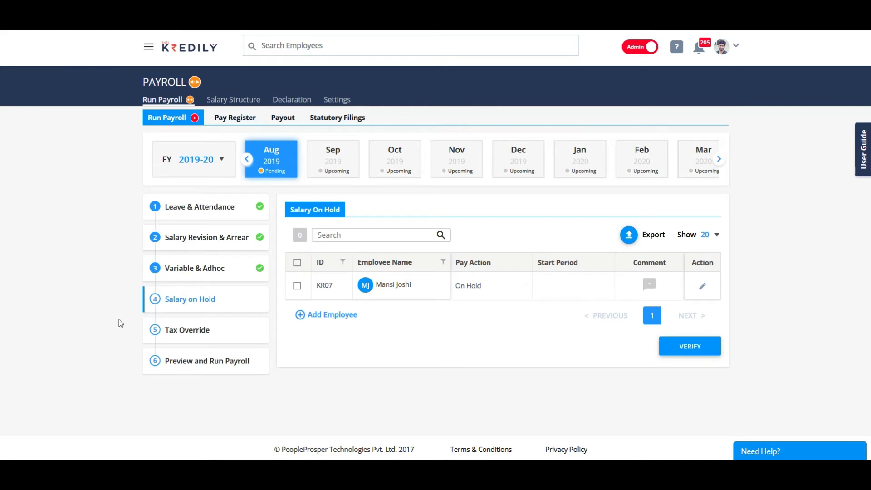
# Step: Check off Salary on Hold and start an income tax override for an employee
pyautogui.click(696, 345)
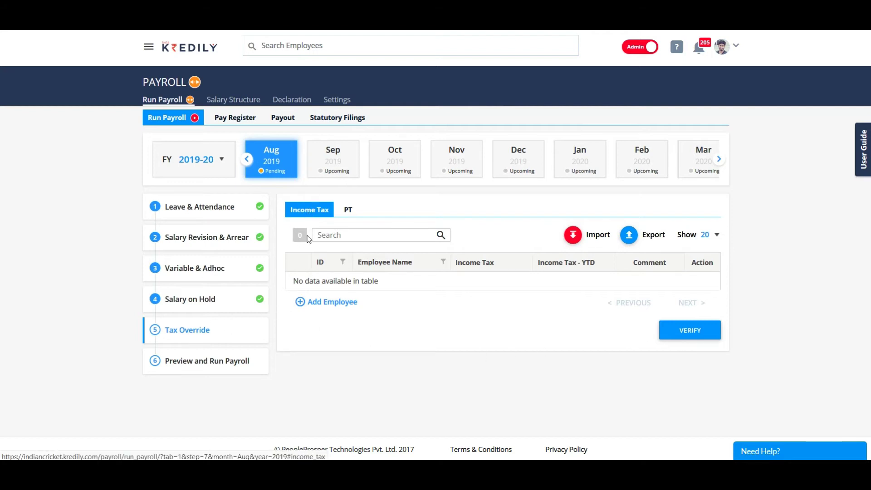
pyautogui.click(325, 302)
pyautogui.click(321, 222)
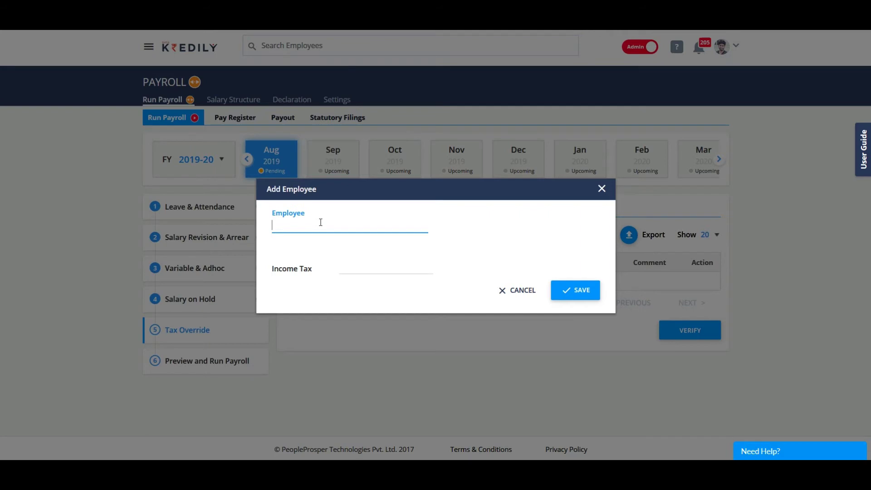
pyautogui.write('shi')
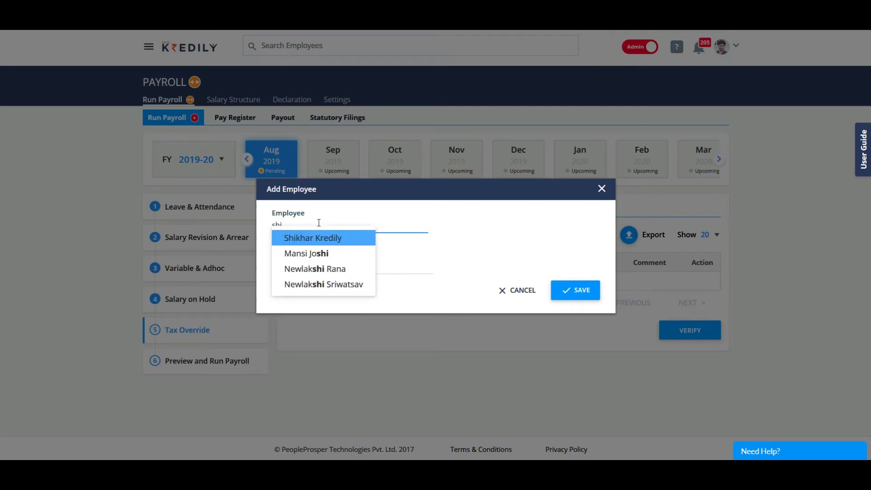
pyautogui.click(323, 239)
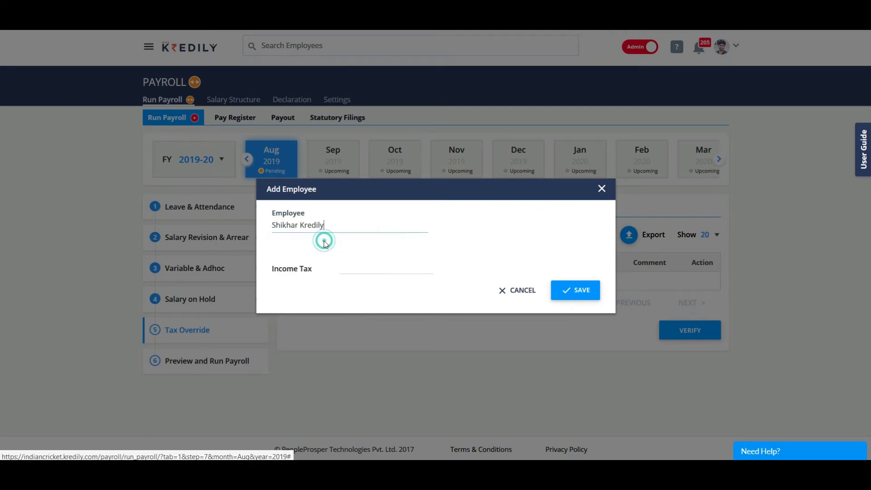
# Step: Enter 1000 income tax, discard the override, and verify the Income Tax list
pyautogui.click(348, 267)
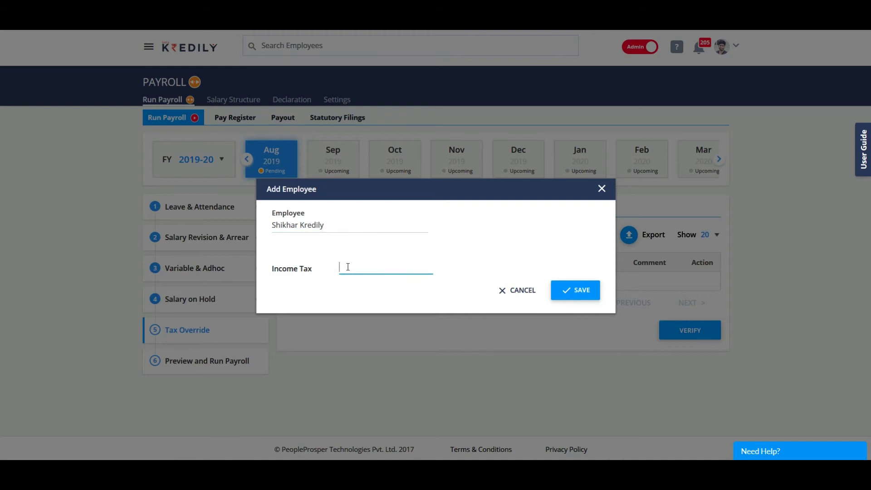
pyautogui.write('0')
pyautogui.press('BackSpace')
pyautogui.write('1000')
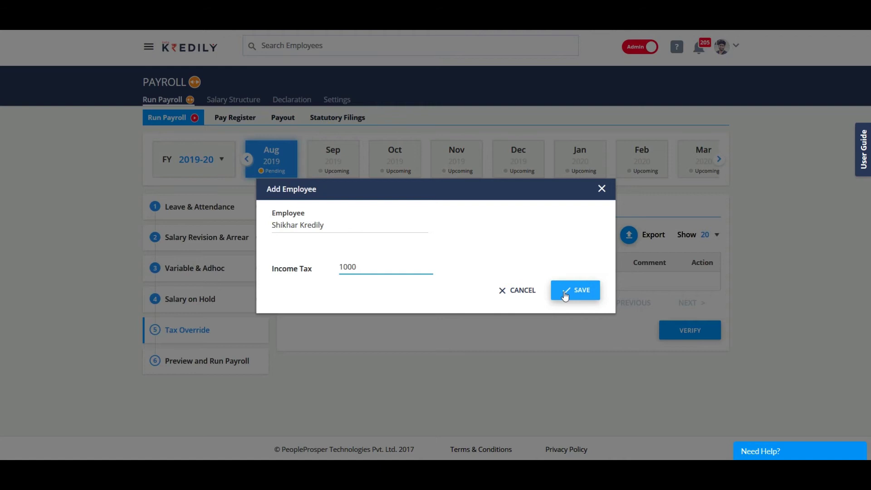
pyautogui.click(525, 292)
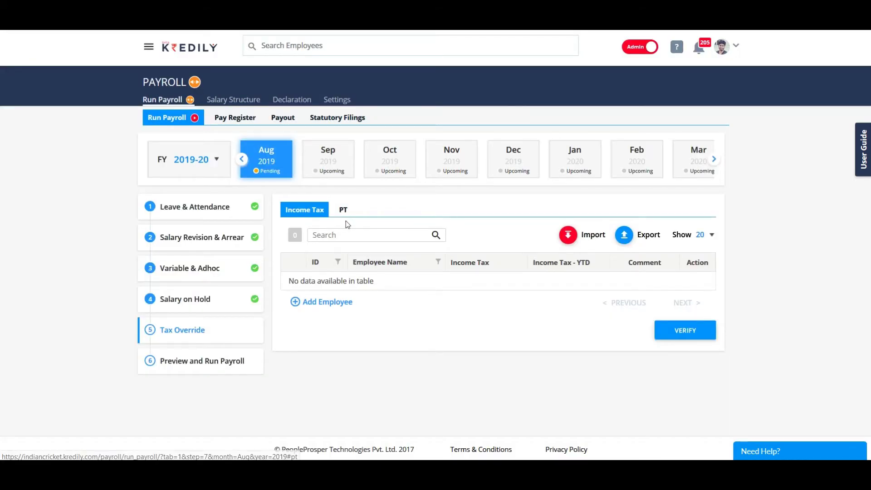
pyautogui.click(675, 330)
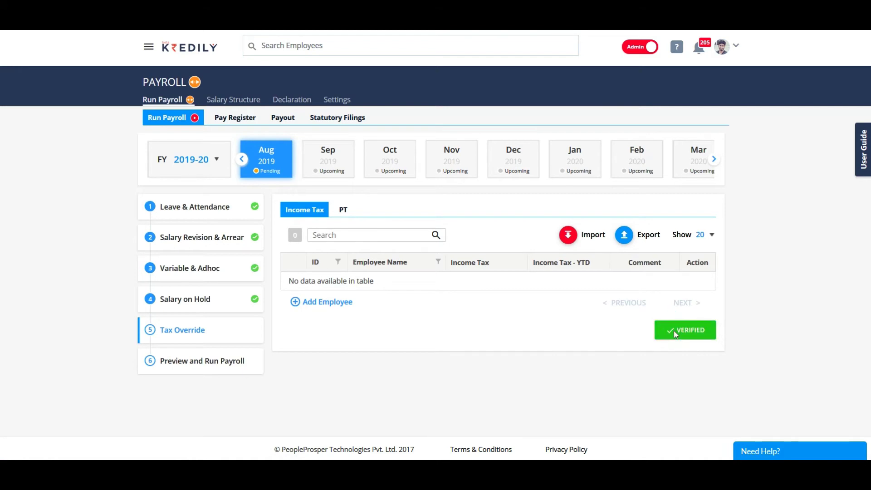
# Step: Draft a professional tax override for an employee, discard it, and verify Tax Override
pyautogui.click(333, 303)
pyautogui.click(340, 226)
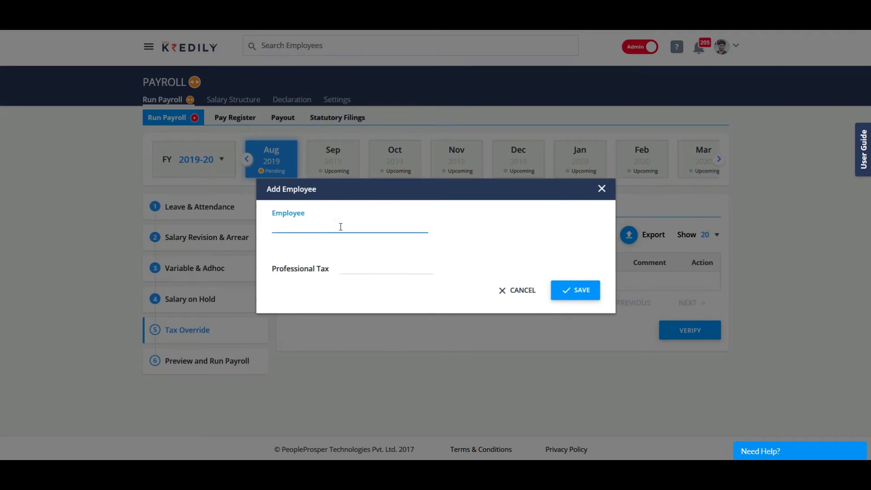
pyautogui.write('si')
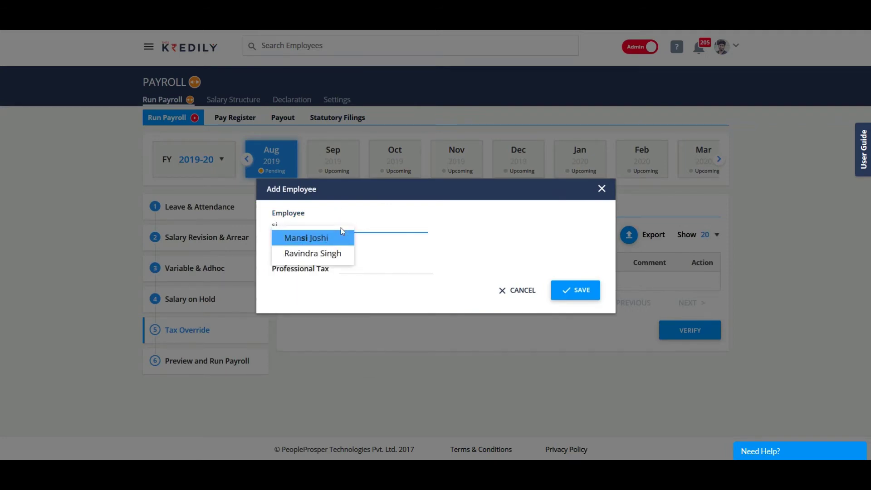
pyautogui.click(327, 253)
pyautogui.click(357, 270)
pyautogui.write('0')
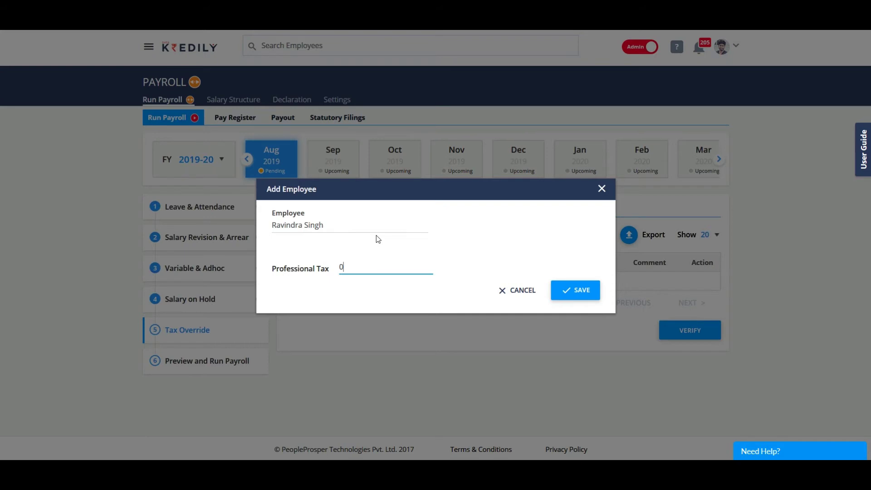
pyautogui.write('100')
pyautogui.press('BackSpace')
pyautogui.press('BackSpace')
pyautogui.click(519, 291)
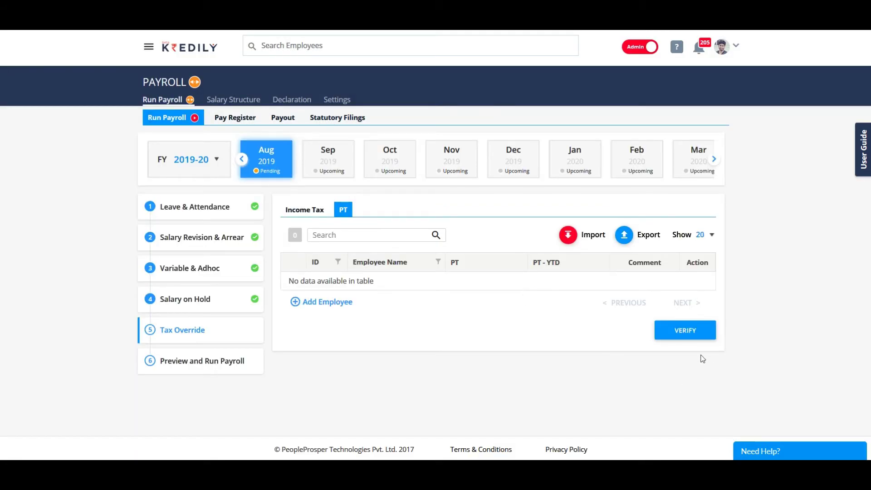
pyautogui.click(686, 331)
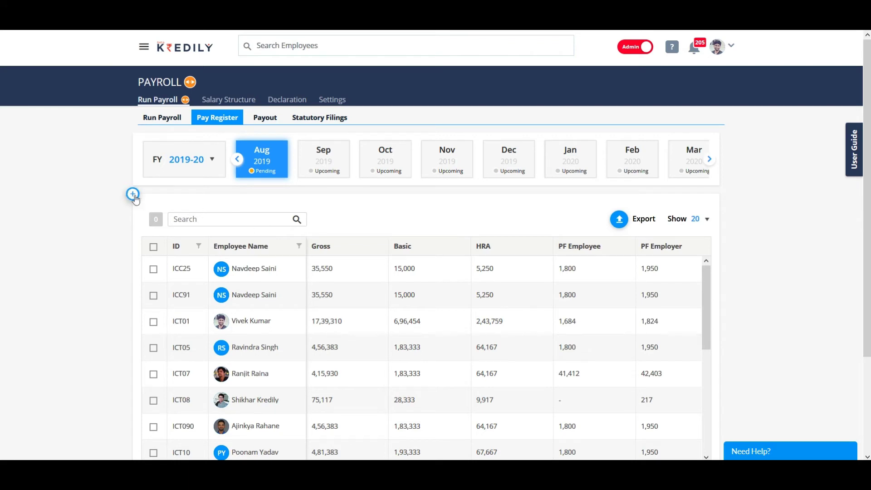
# Step: Export the August 2019 pay register and close the export-queued notice
pyautogui.moveTo(867, 212); pyautogui.dragTo(869, 251)
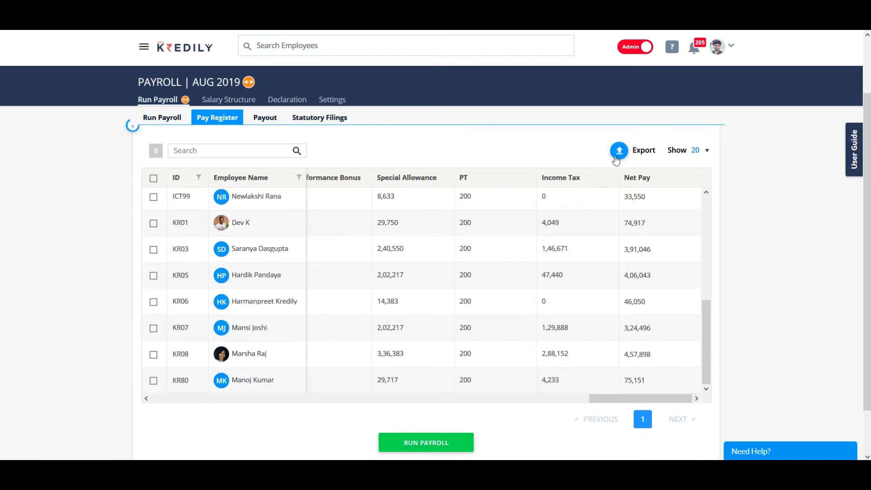
pyautogui.click(617, 157)
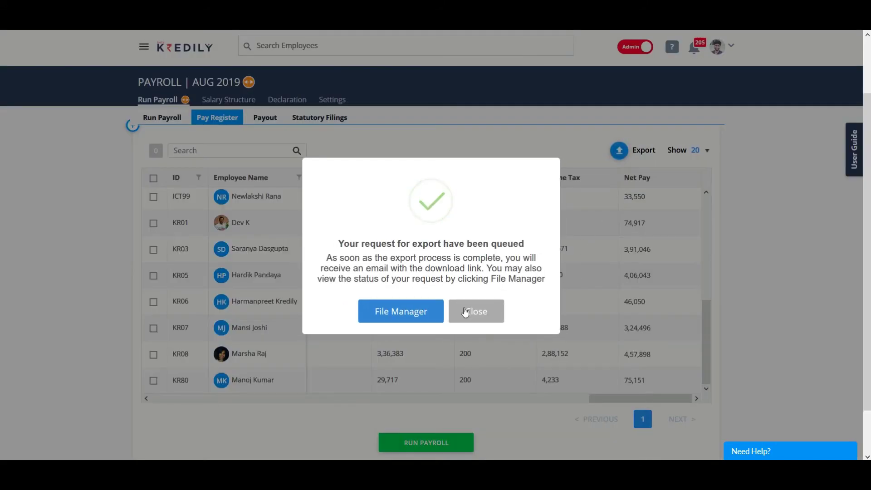
pyautogui.moveTo(338, 244); pyautogui.dragTo(520, 244)
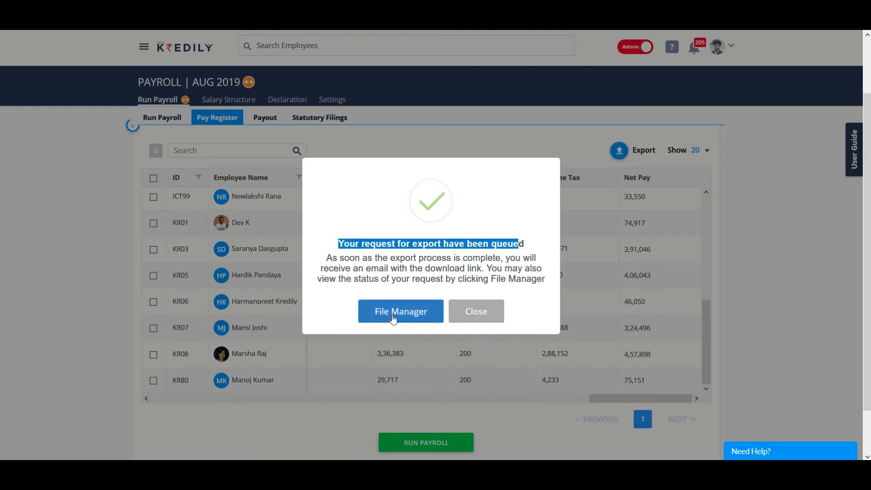
pyautogui.click(477, 312)
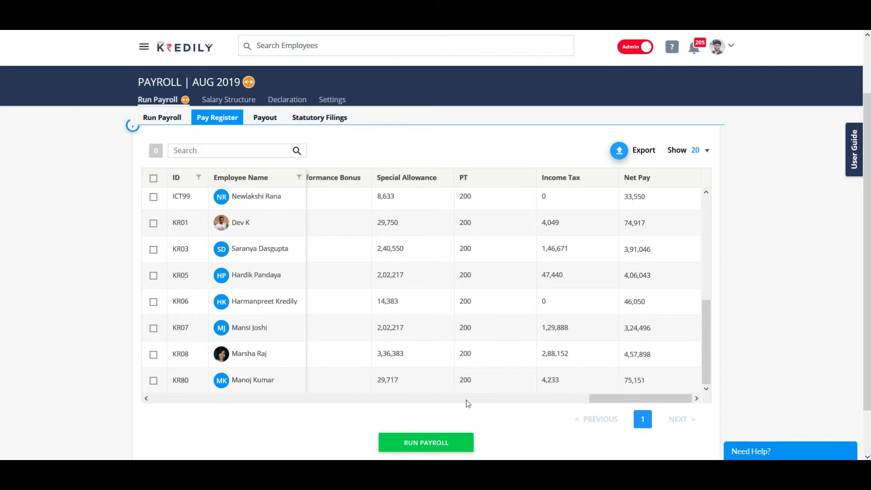
# Step: Run the August 2019 payroll after confirming the data is verified
pyautogui.click(423, 448)
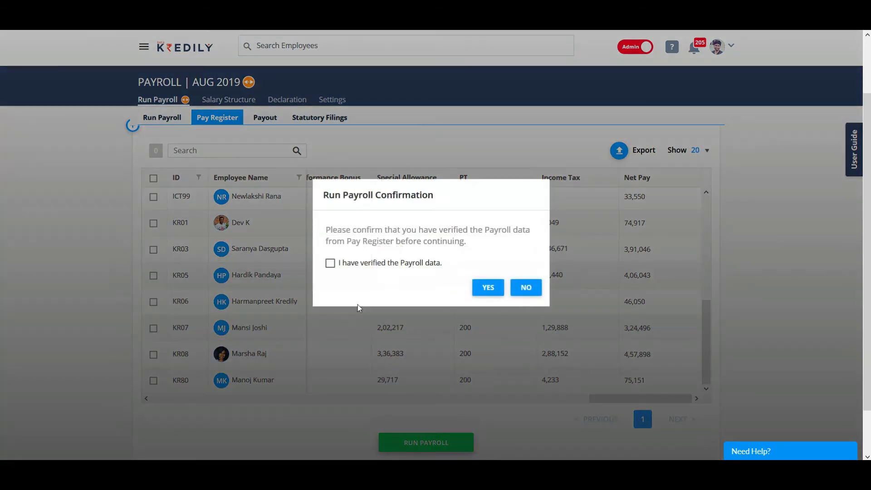
pyautogui.click(330, 264)
pyautogui.click(479, 288)
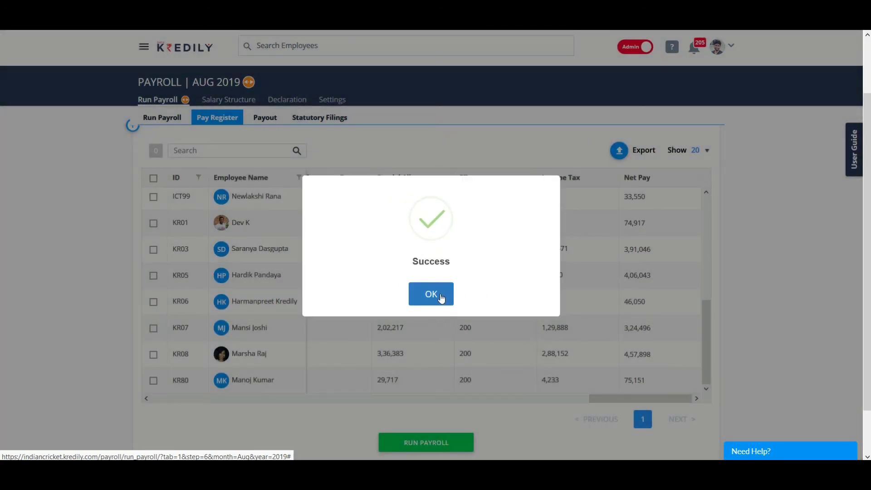
pyautogui.click(441, 298)
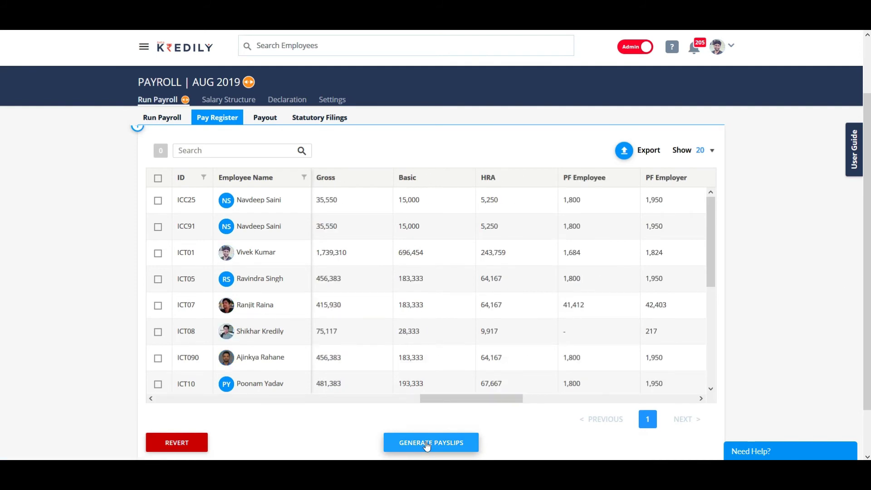
# Step: Generate payslips for all employees
pyautogui.click(427, 443)
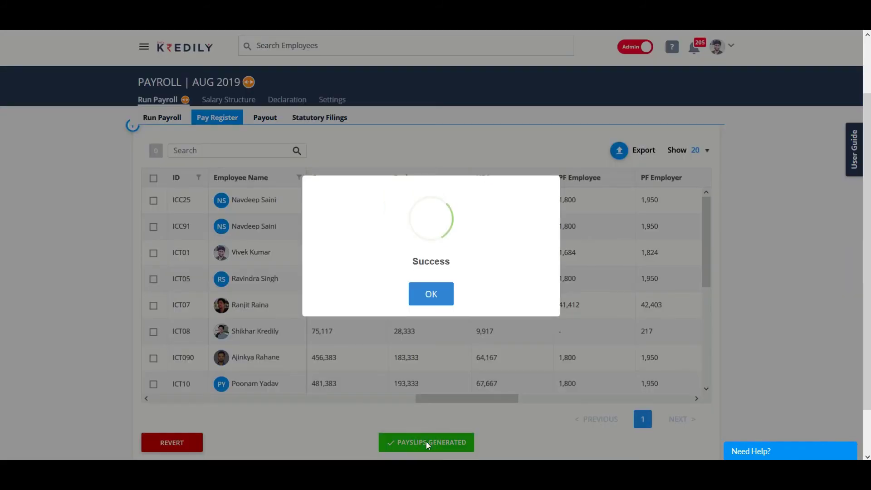
pyautogui.click(443, 301)
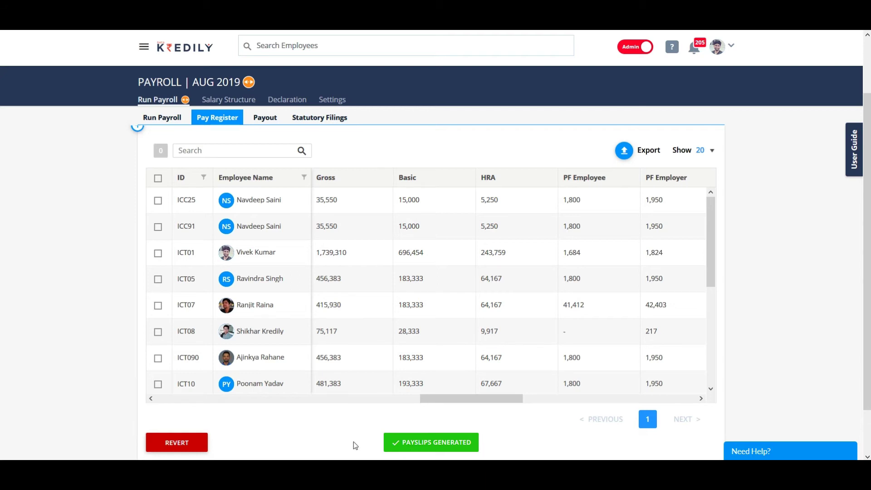
pyautogui.click(187, 53)
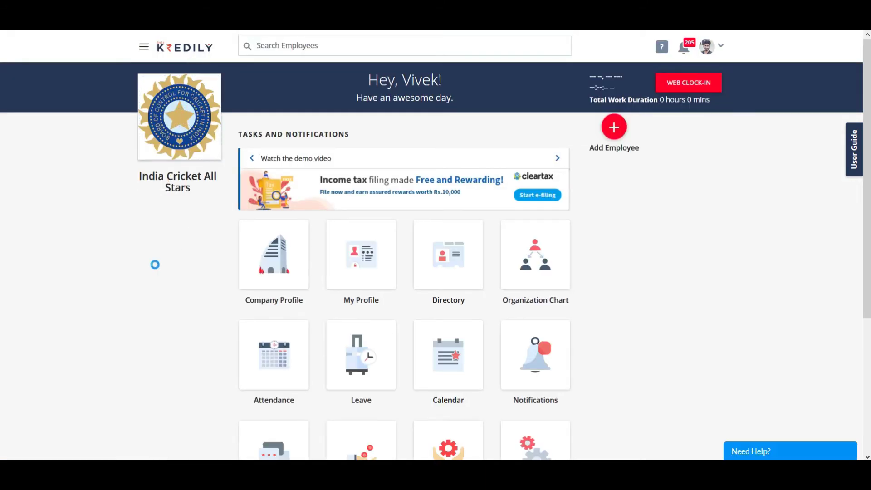
# Step: Show the admin's own August 2019 payslip on the My Profile Payroll tab
pyautogui.click(349, 262)
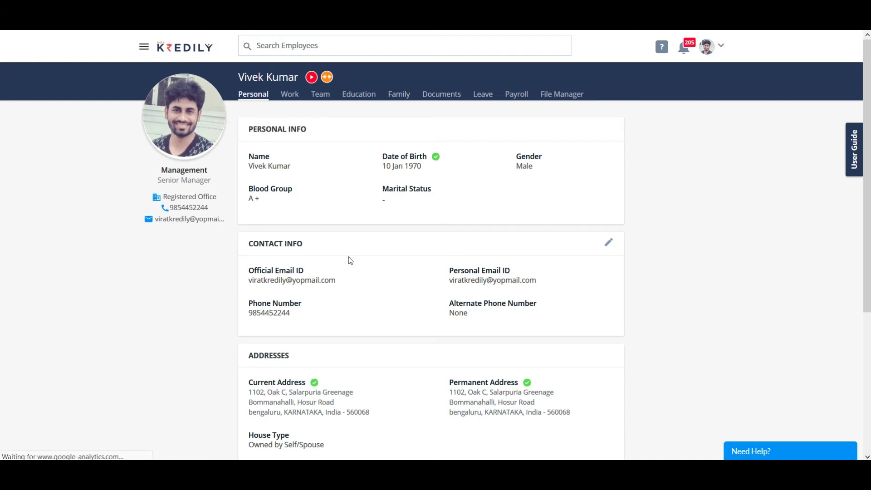
pyautogui.click(523, 97)
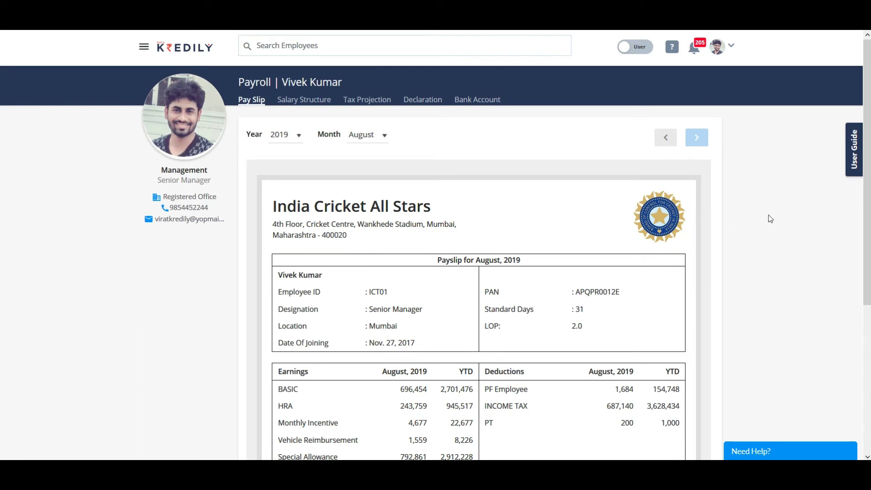
pyautogui.scroll(-2, 771, 219)
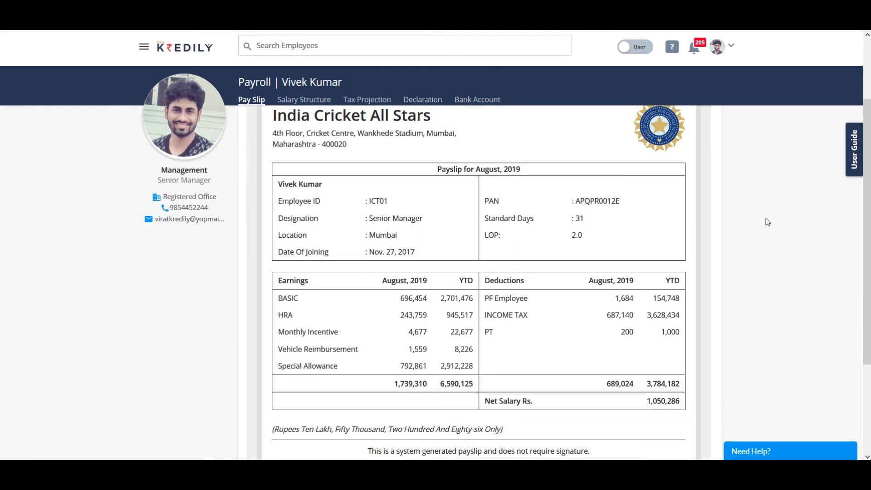
pyautogui.hotkey('ctrl', '-')
pyautogui.scroll(2, 749, 232)
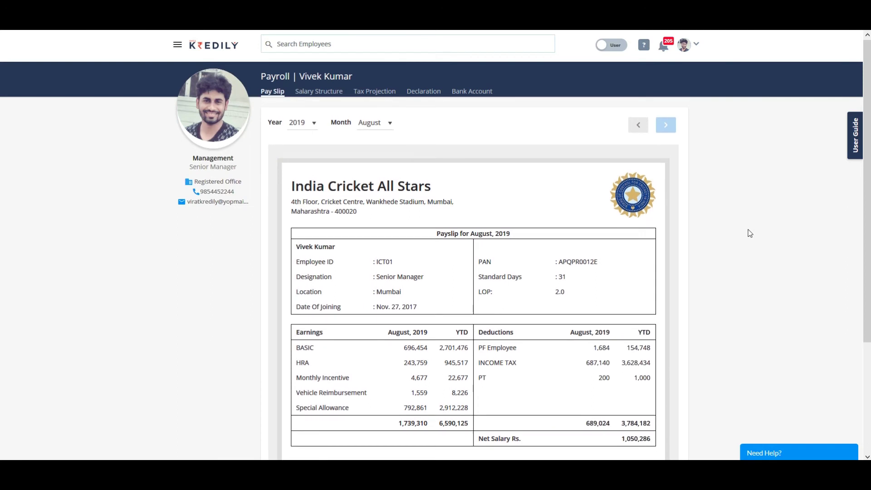
pyautogui.scroll(-2, 750, 233)
pyautogui.hotkey('ctrl', '+')
# Step: Queue the August 2019 payslip download and view the Salary Structure breakdown
pyautogui.click(475, 364)
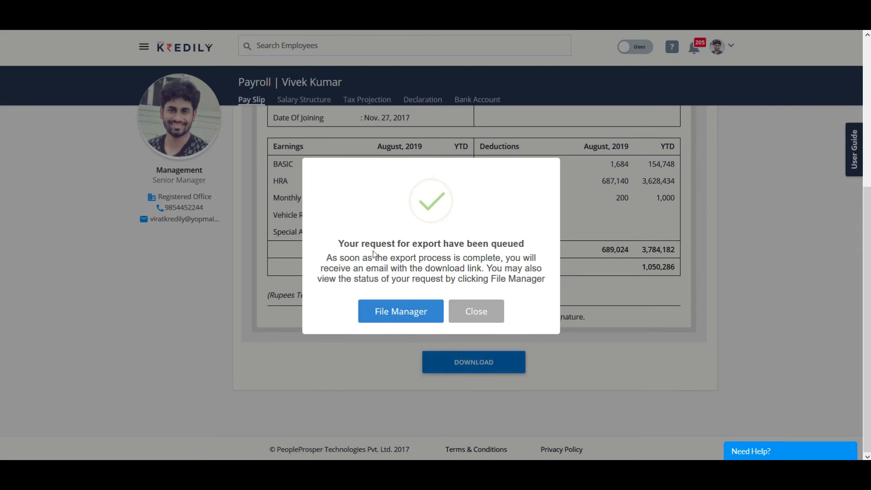
pyautogui.click(465, 319)
pyautogui.scroll(5, 718, 340)
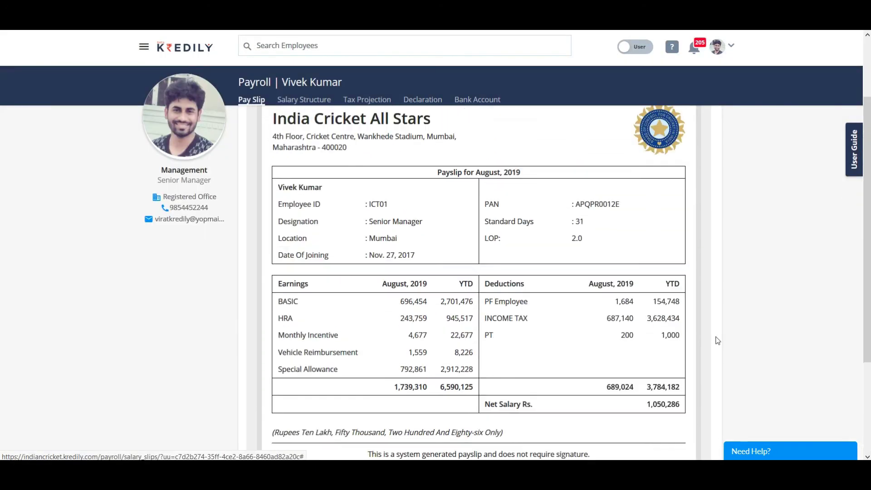
pyautogui.click(302, 101)
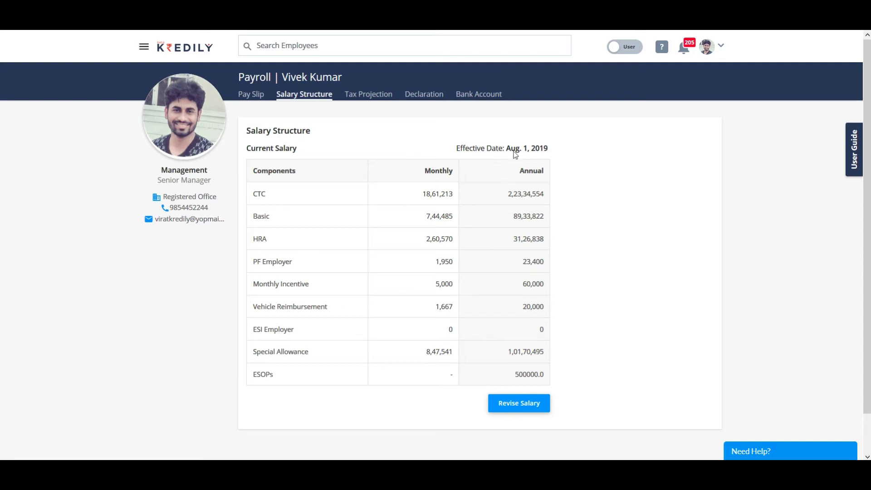
# Step: View Tax Projection, then the FY 2019-20 Declaration overview with HRA 72,735 and Deductions 160,000
pyautogui.click(362, 100)
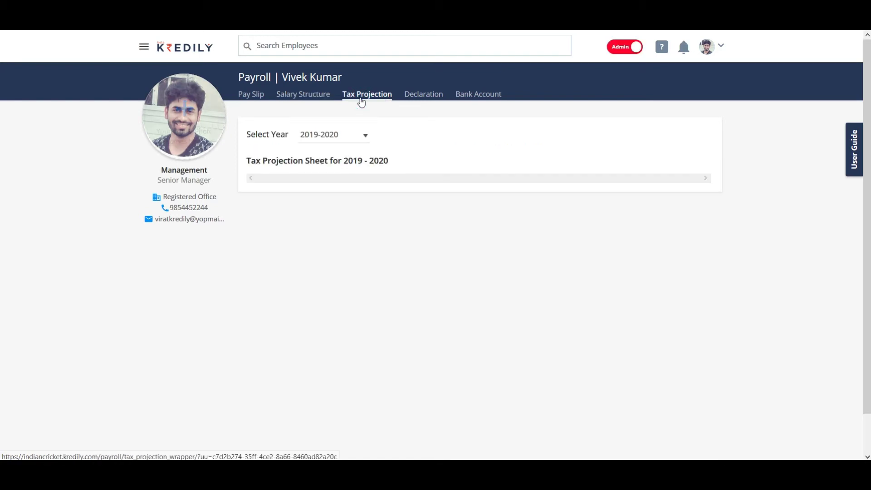
pyautogui.click(413, 93)
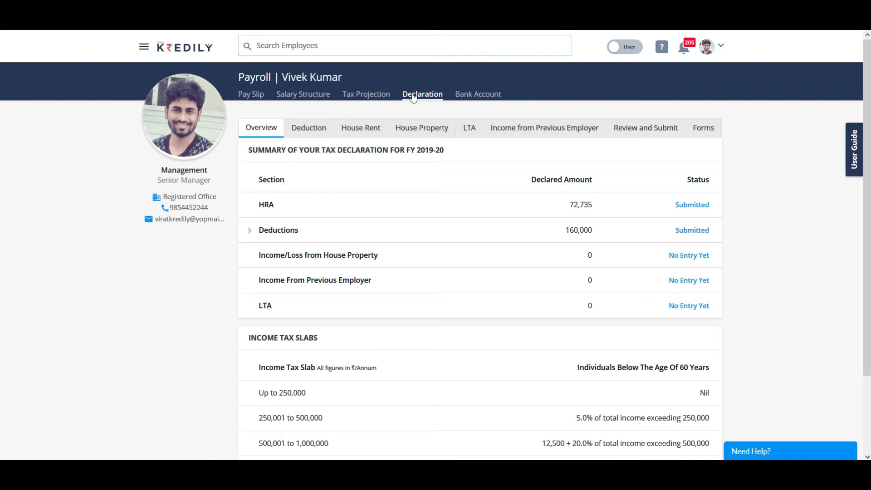
# Step: In Section 80C deductions, re-save the Life Insurance Premium declaration of 50000
pyautogui.click(313, 132)
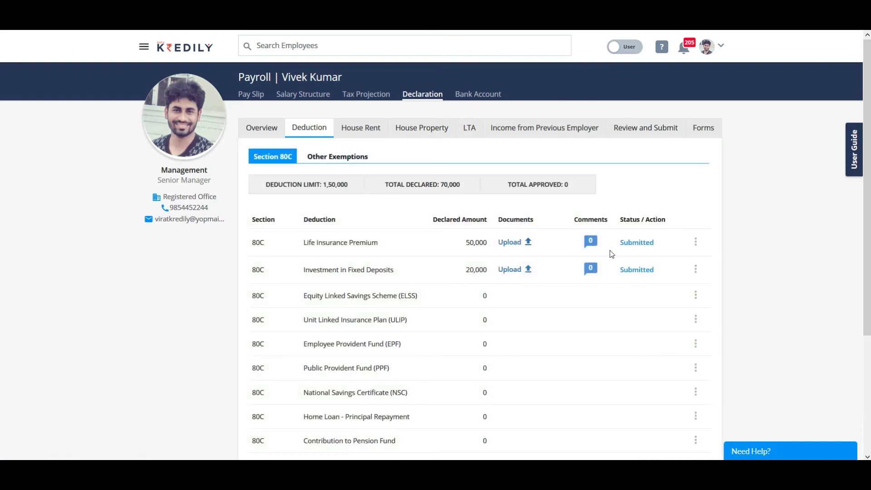
pyautogui.click(696, 242)
pyautogui.click(691, 265)
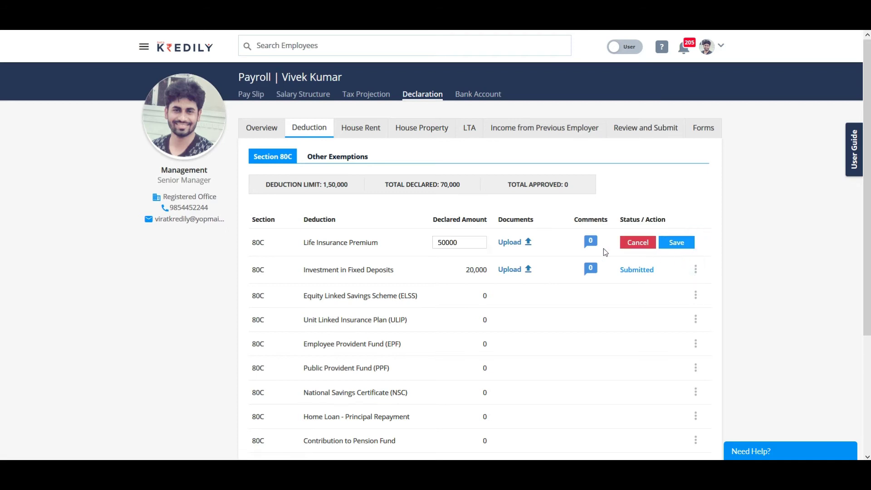
pyautogui.doubleClick(466, 240)
pyautogui.click(678, 244)
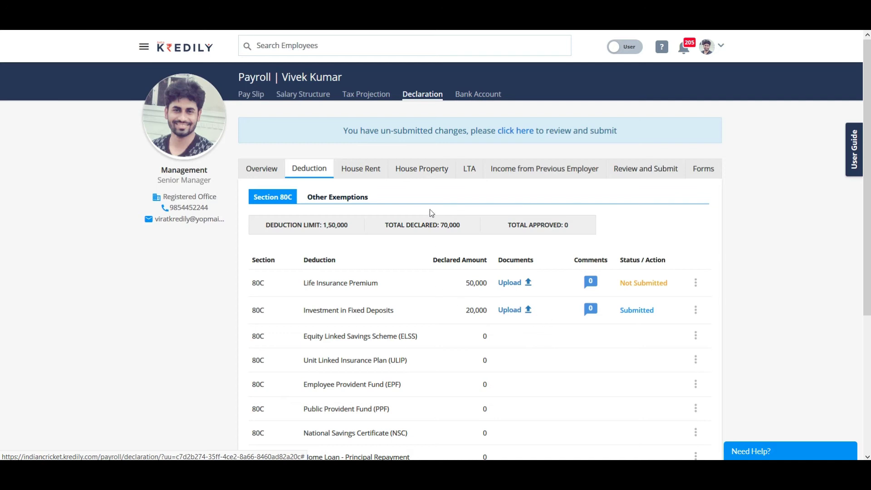
pyautogui.scroll(-4, 487, 292)
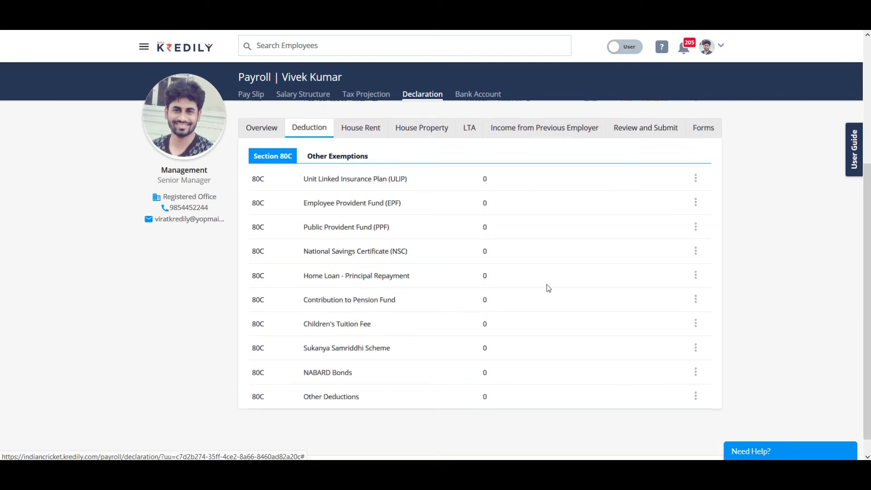
pyautogui.scroll(2, 550, 286)
# Step: Start editing the ELSS declared amount of 0, then cancel the edit
pyautogui.click(696, 245)
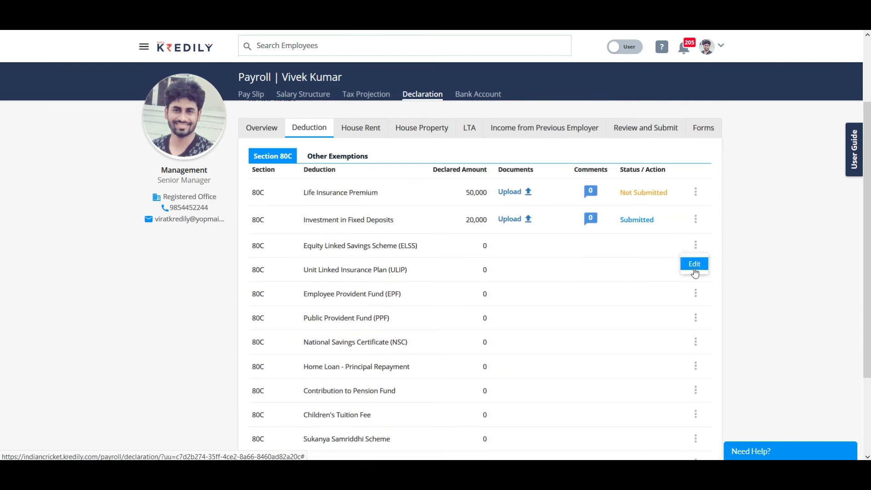
pyautogui.click(695, 272)
pyautogui.doubleClick(467, 244)
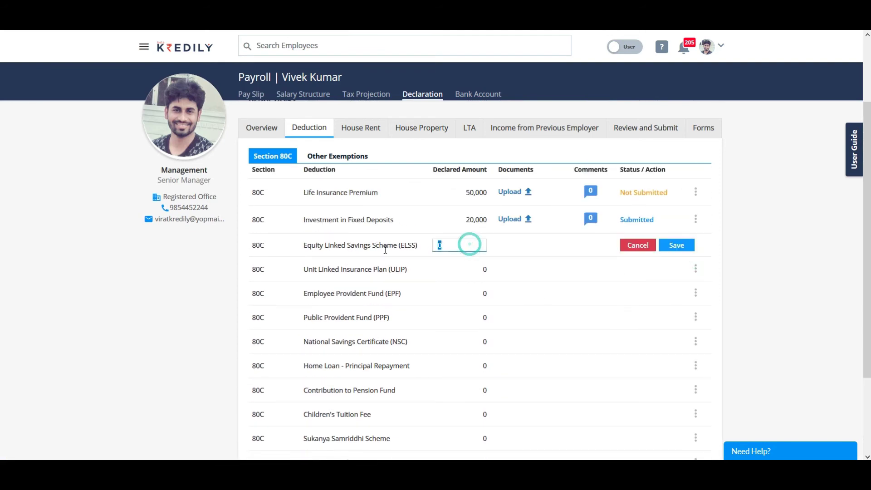
pyautogui.click(639, 245)
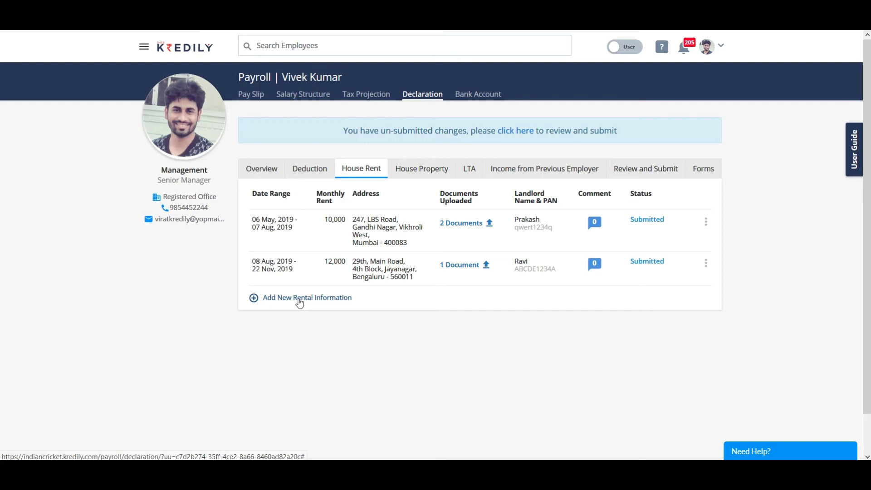
# Step: Discard a new house rent entry and switch to the House Property declarations
pyautogui.click(299, 299)
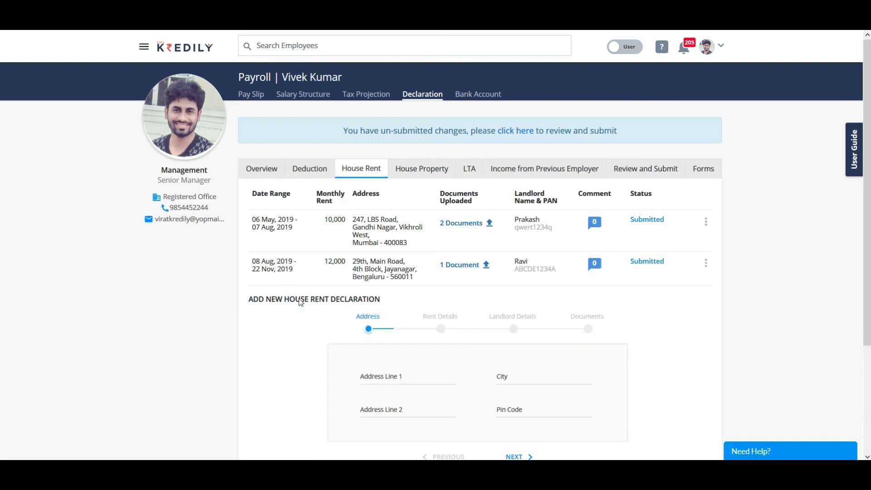
pyautogui.scroll(-2, 370, 367)
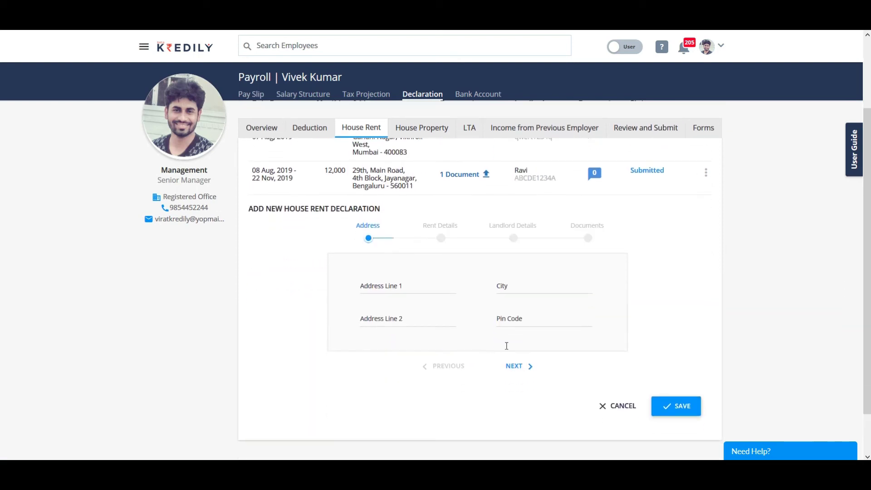
pyautogui.click(623, 407)
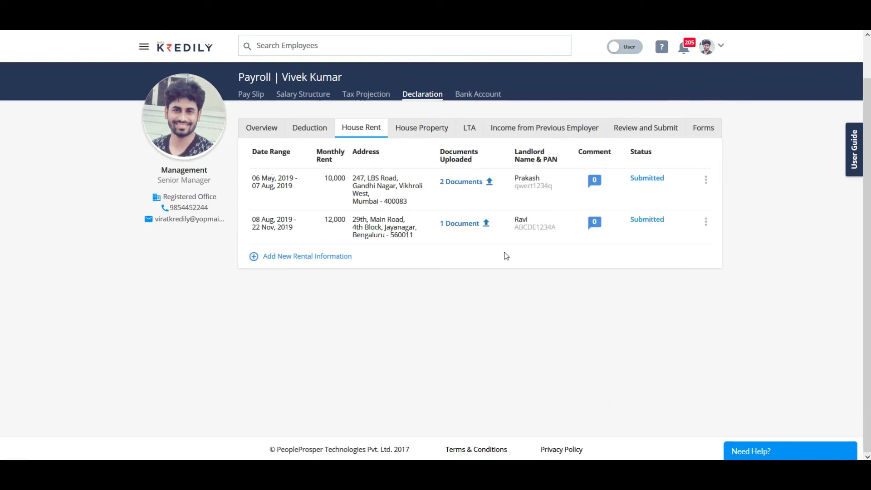
pyautogui.click(420, 130)
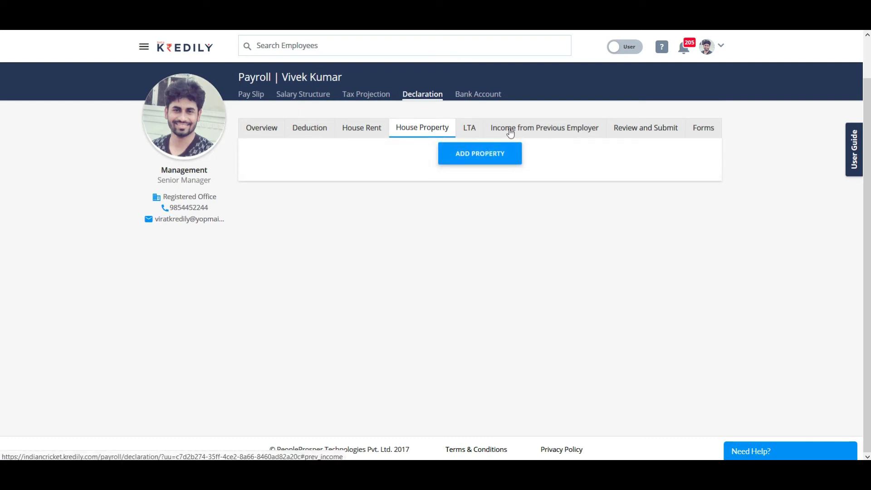
# Step: Review the FY 2019-20 declaration, submit it, and acknowledge the Success message
pyautogui.click(643, 133)
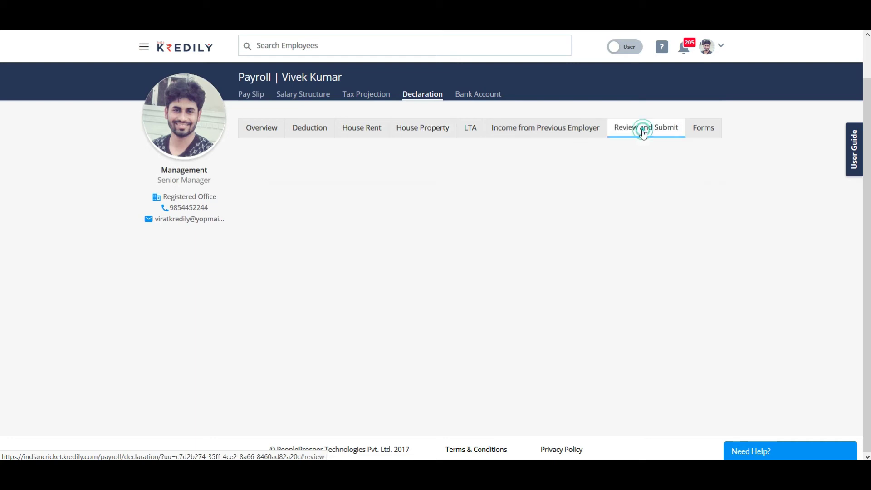
pyautogui.scroll(-4, 522, 278)
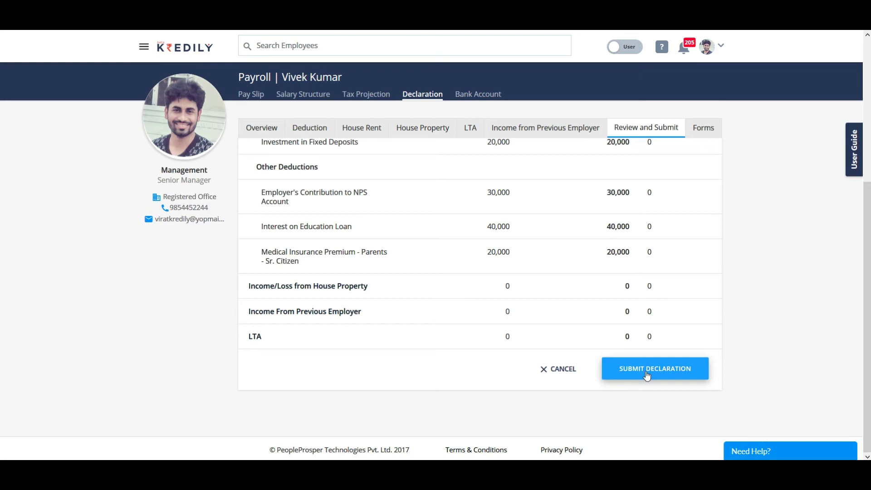
pyautogui.scroll(5, 463, 323)
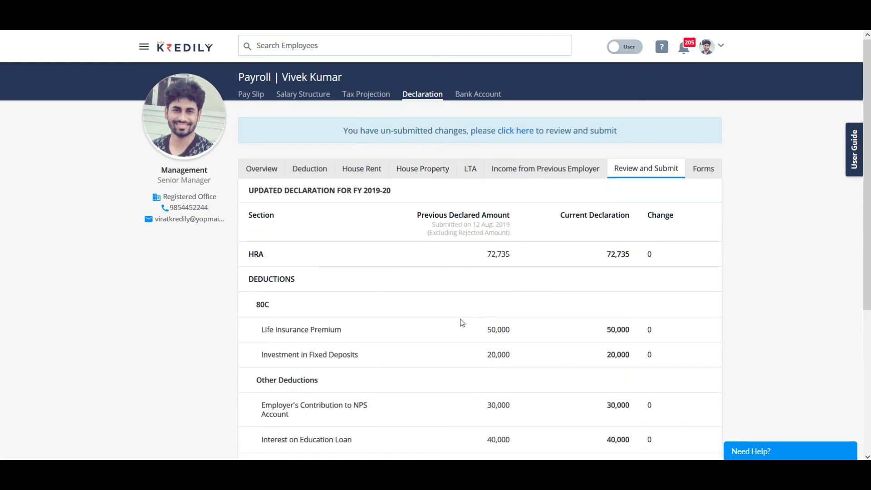
pyautogui.scroll(-5, 256, 266)
pyautogui.click(664, 375)
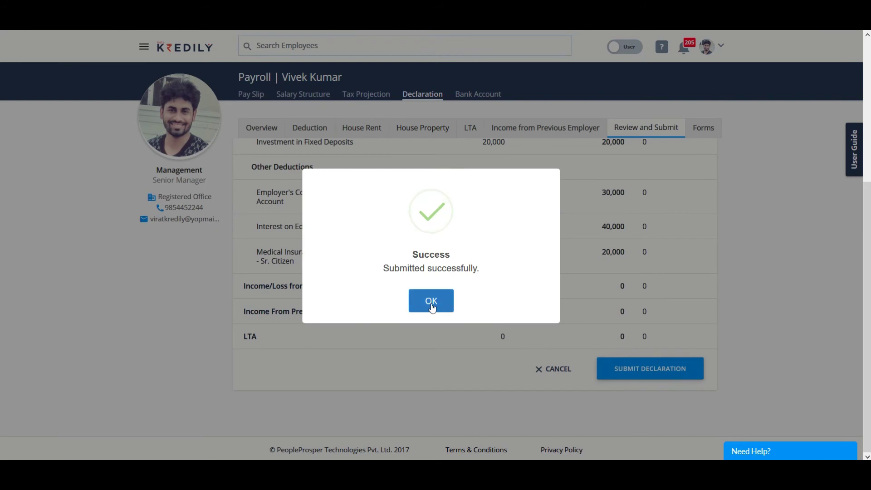
pyautogui.click(432, 302)
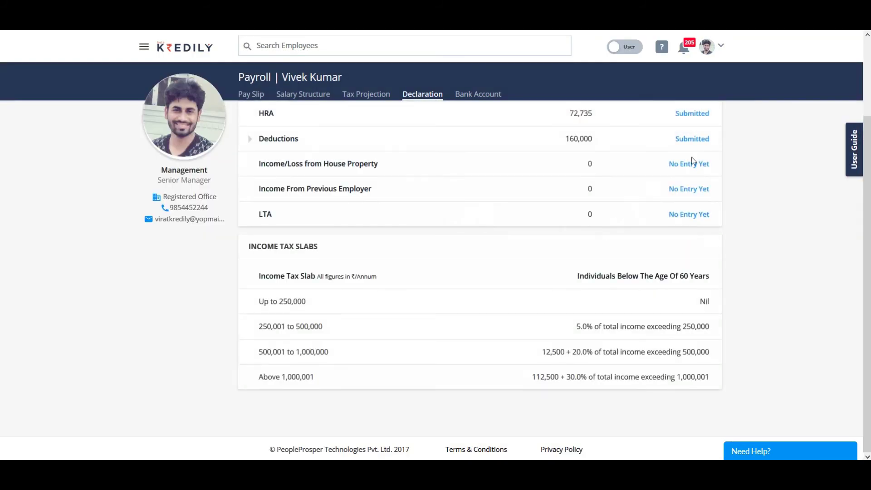
# Step: Queue a download of Form 12BB from the Forms tab and return to the home dashboard
pyautogui.scroll(2, 484, 305)
pyautogui.click(708, 129)
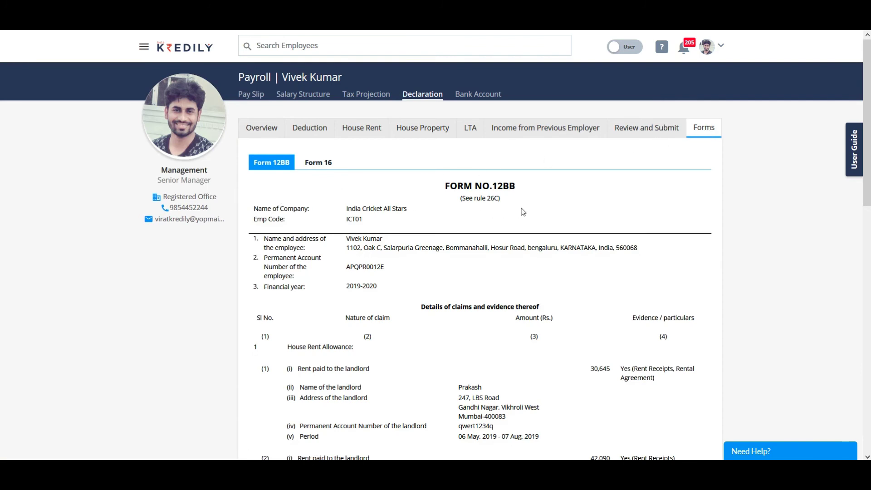
pyautogui.scroll(-5, 477, 292)
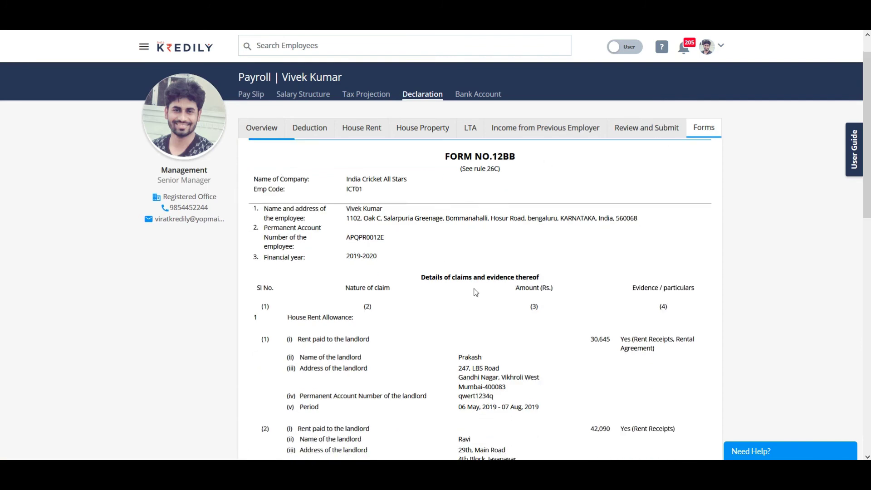
pyautogui.scroll(-4, 463, 302)
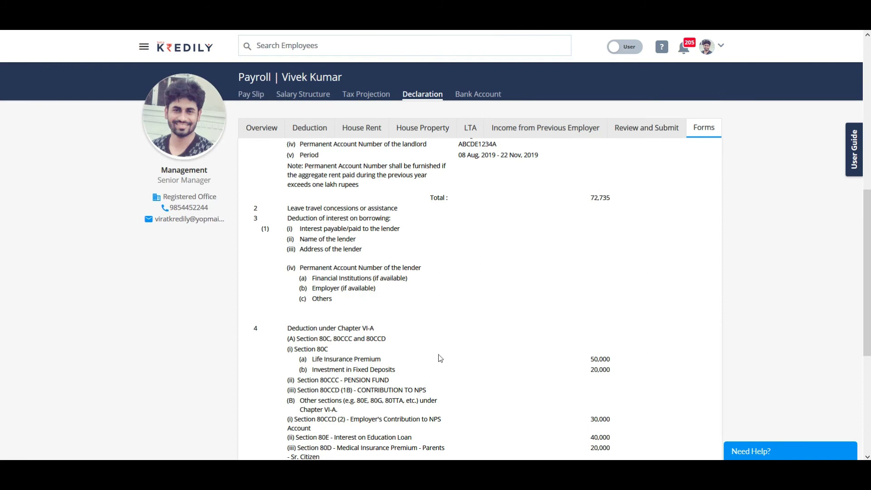
pyautogui.scroll(-4, 440, 359)
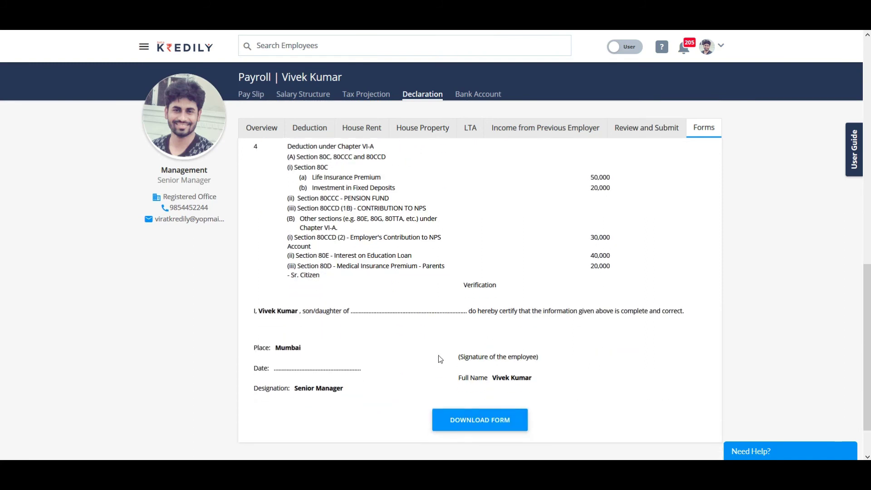
pyautogui.click(479, 426)
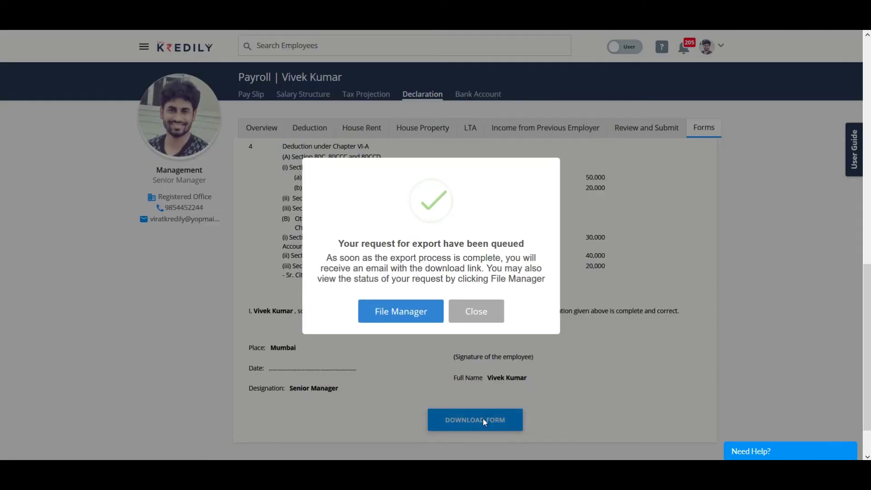
pyautogui.click(467, 311)
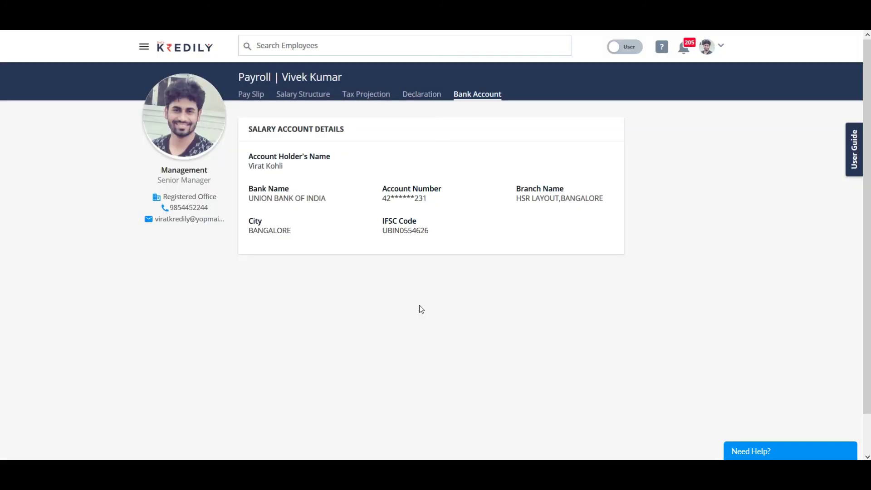
pyautogui.moveTo(358, 216)
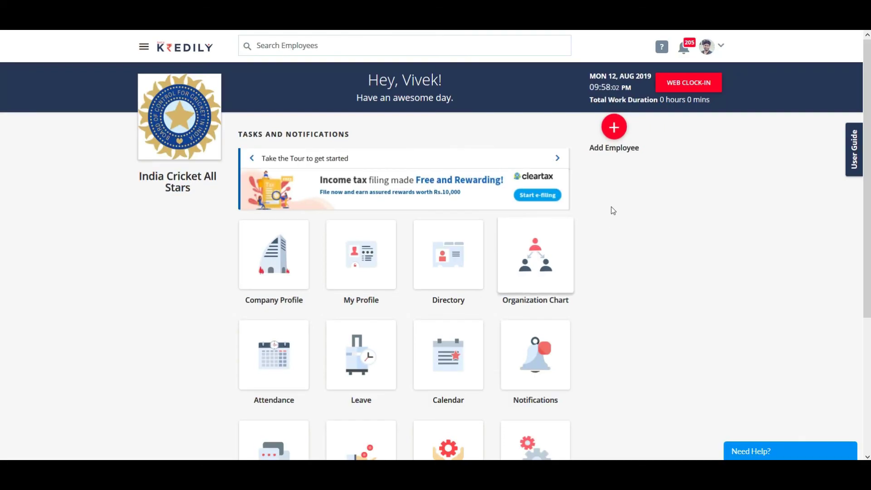
# Step: Begin onboarding a new employee with first and last name, official e-mail and phone number
pyautogui.click(614, 128)
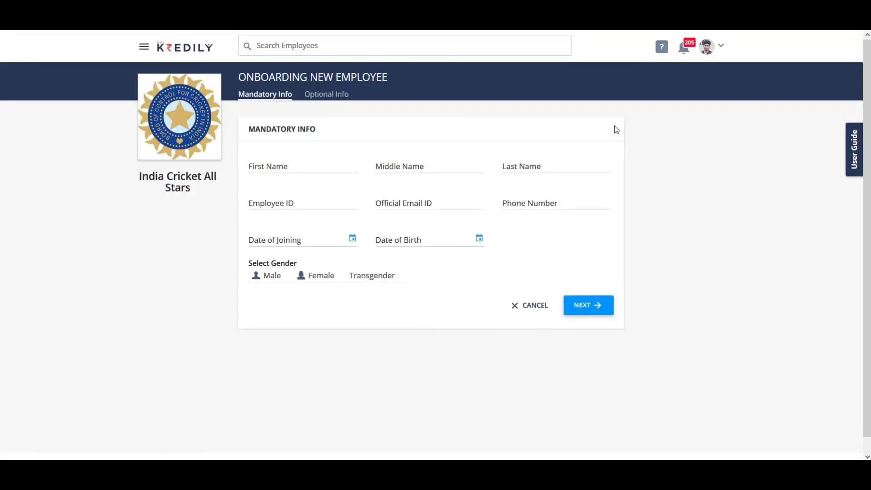
pyautogui.click(304, 163)
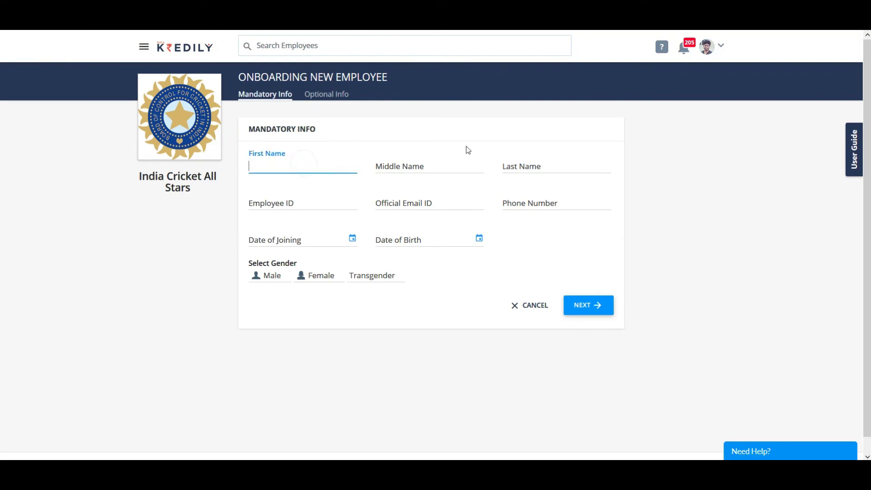
pyautogui.click(436, 159)
pyautogui.click(549, 157)
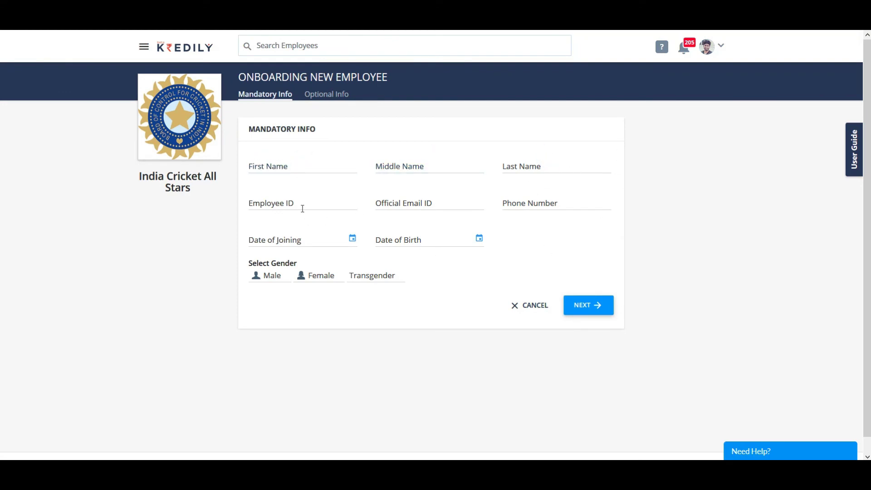
pyautogui.click(298, 166)
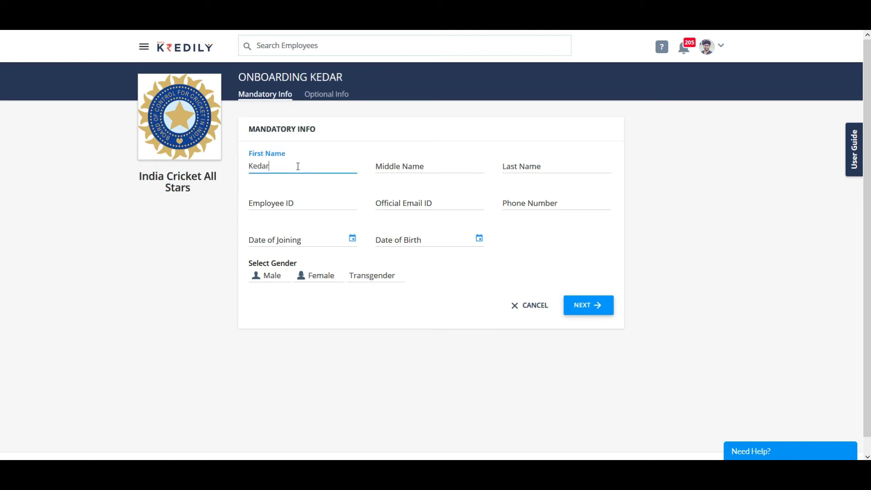
pyautogui.click(561, 167)
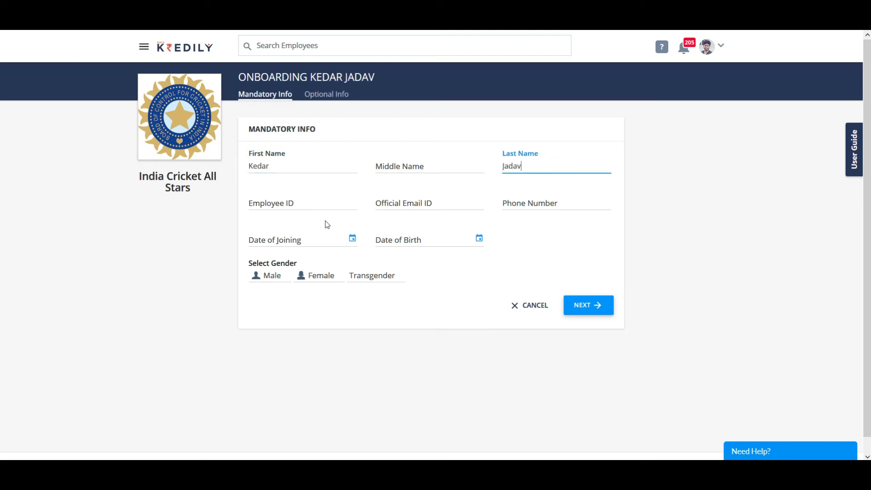
pyautogui.click(276, 199)
pyautogui.click(380, 200)
pyautogui.press('Tab')
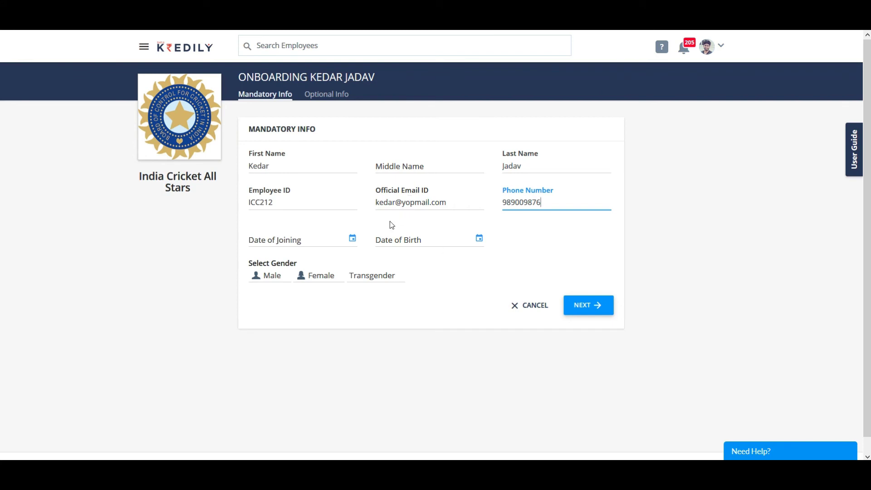
# Step: Set joining date 01/08/2019, a birth date and gender Male, then continue to Optional Info
pyautogui.click(324, 243)
pyautogui.click(337, 295)
pyautogui.click(415, 239)
pyautogui.click(422, 259)
pyautogui.click(425, 260)
pyautogui.click(391, 262)
pyautogui.click(391, 262)
pyautogui.click(391, 262)
pyautogui.click(418, 315)
pyautogui.click(416, 287)
pyautogui.click(421, 292)
pyautogui.click(268, 275)
pyautogui.click(586, 305)
# Step: Set department Training, designation Sr. Executive, a reporting manager, and work location Corporate Office
pyautogui.click(288, 177)
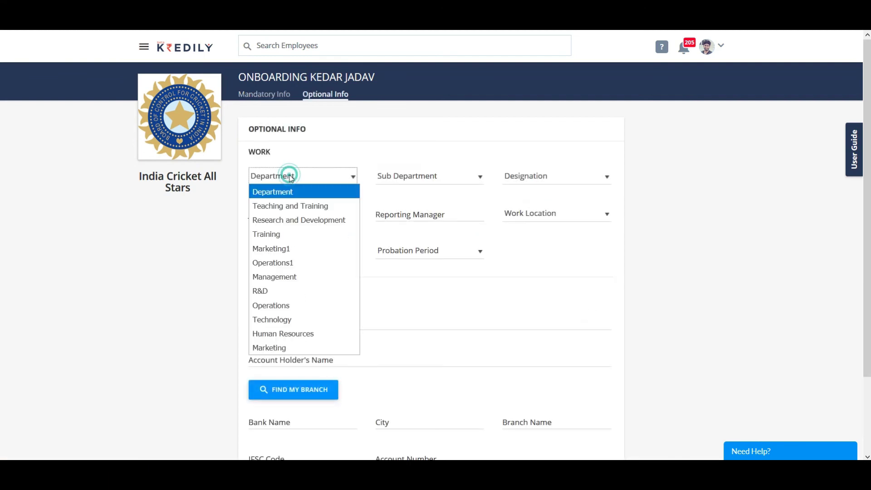
pyautogui.click(291, 234)
pyautogui.click(417, 176)
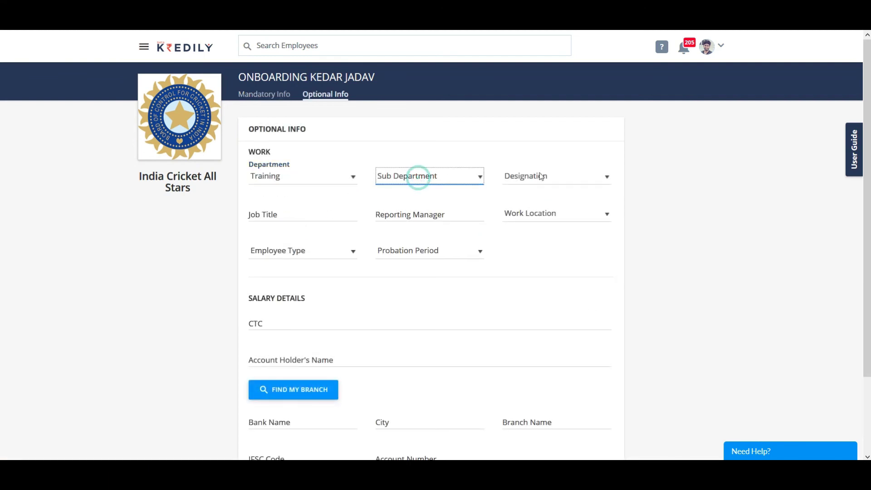
pyautogui.click(542, 176)
pyautogui.click(550, 262)
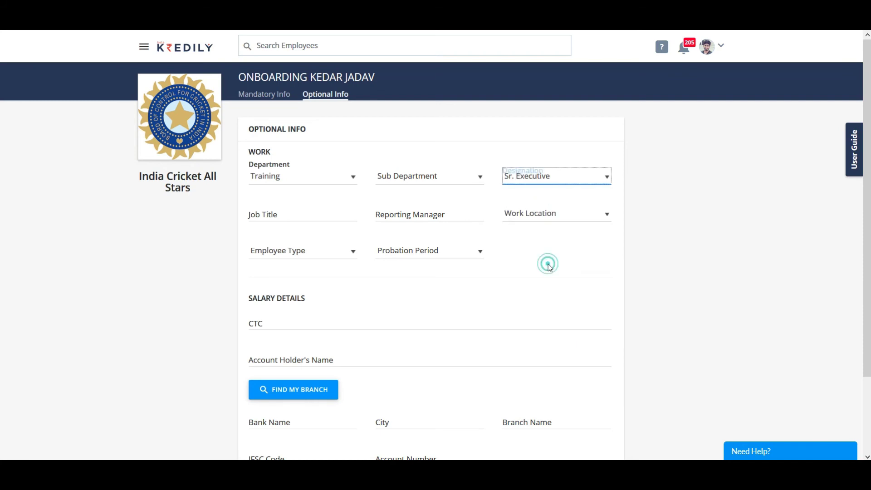
pyautogui.click(396, 214)
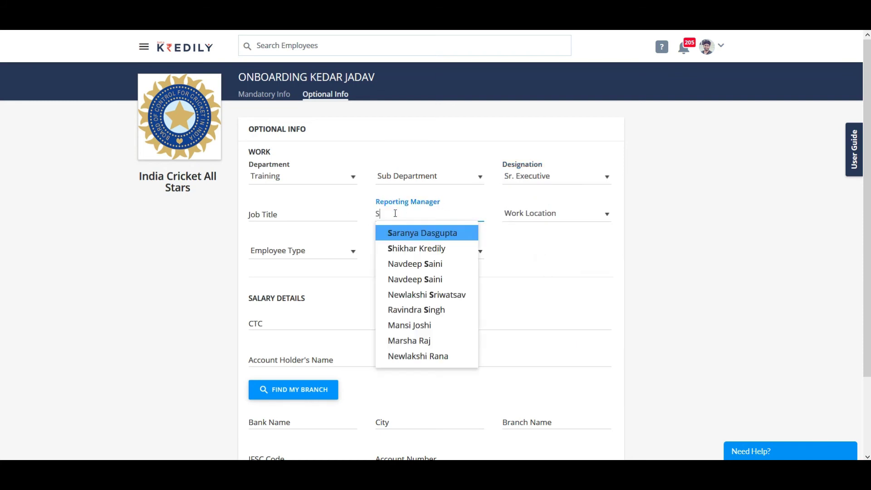
pyautogui.click(409, 249)
pyautogui.click(572, 221)
pyautogui.click(560, 239)
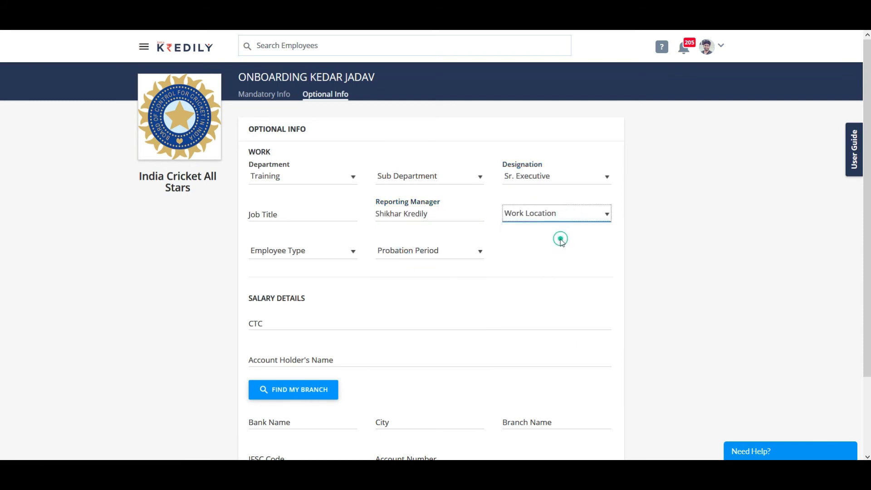
# Step: Set employee type Full Time, 15-day probation and CTC 510000, then save
pyautogui.click(298, 252)
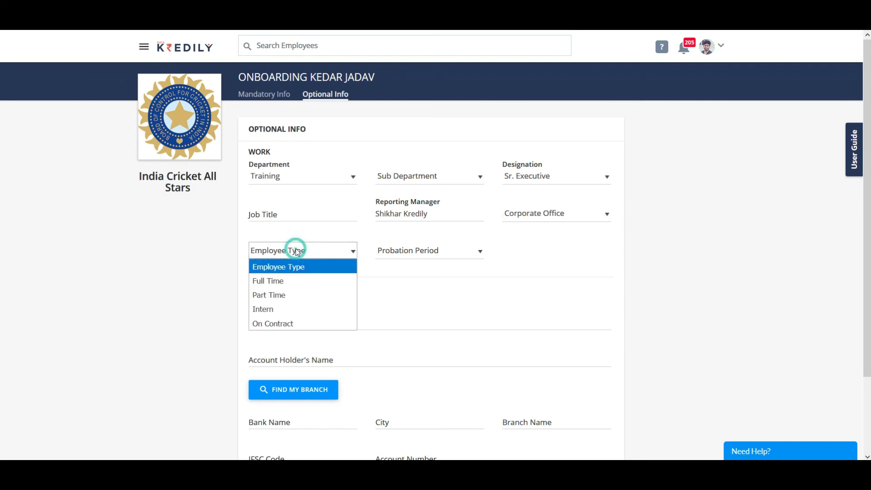
pyautogui.click(300, 286)
pyautogui.click(418, 254)
pyautogui.click(413, 291)
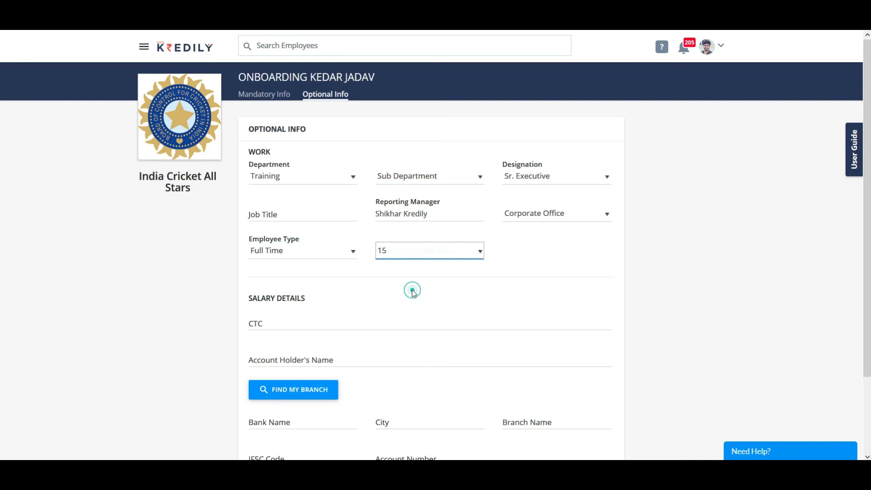
pyautogui.click(330, 314)
pyautogui.write('510000')
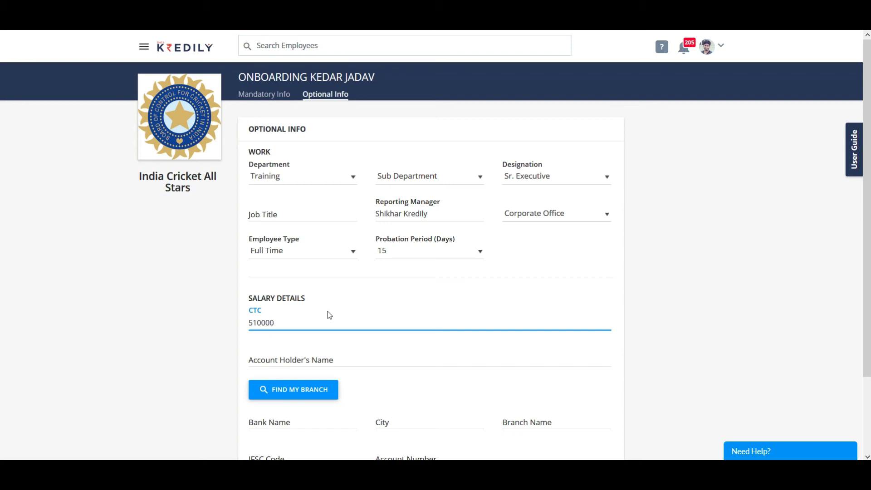
pyautogui.scroll(-2, 363, 336)
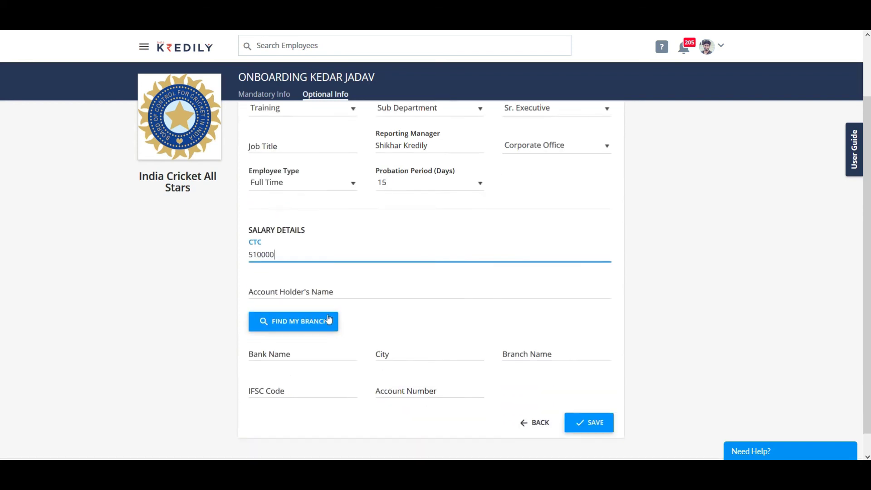
pyautogui.click(589, 404)
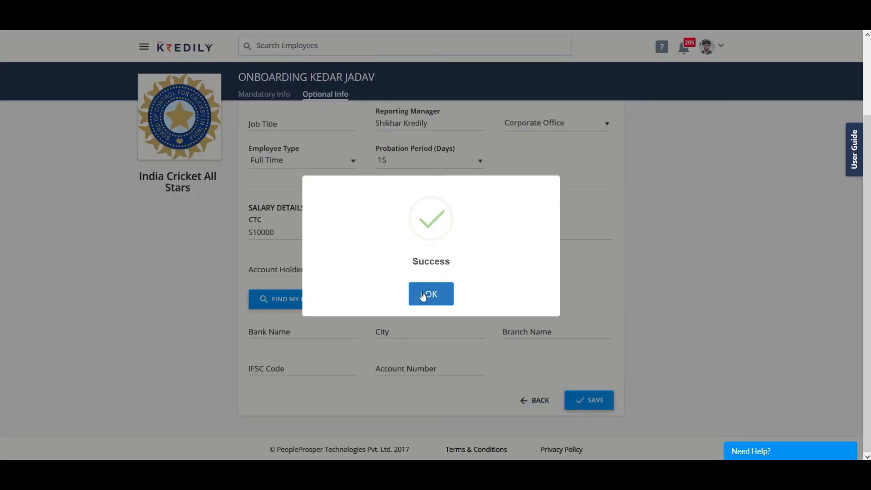
pyautogui.click(424, 296)
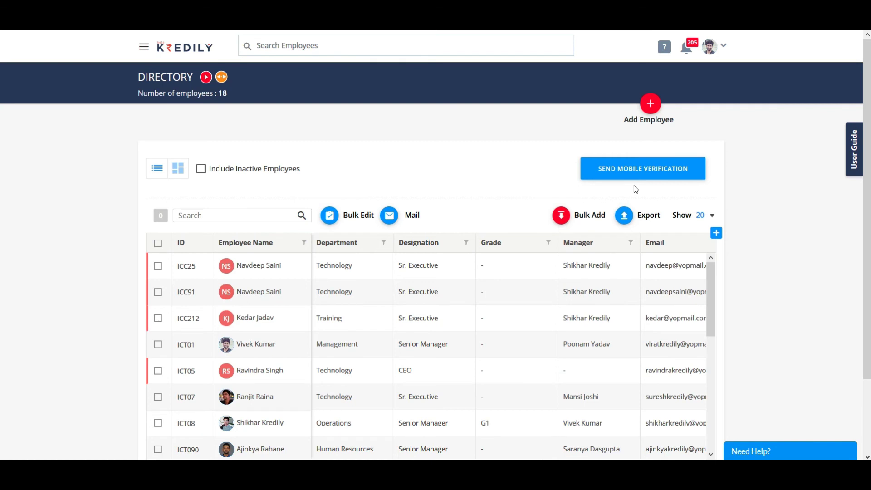
# Step: Download bulk_upload_template_indiancricket.xlsx from Bulk Add and open it in Microsoft Excel
pyautogui.click(562, 218)
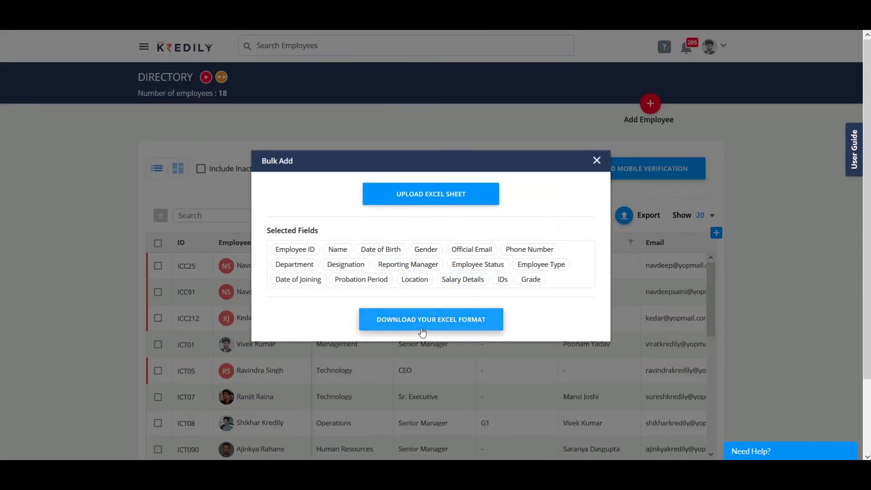
pyautogui.click(422, 329)
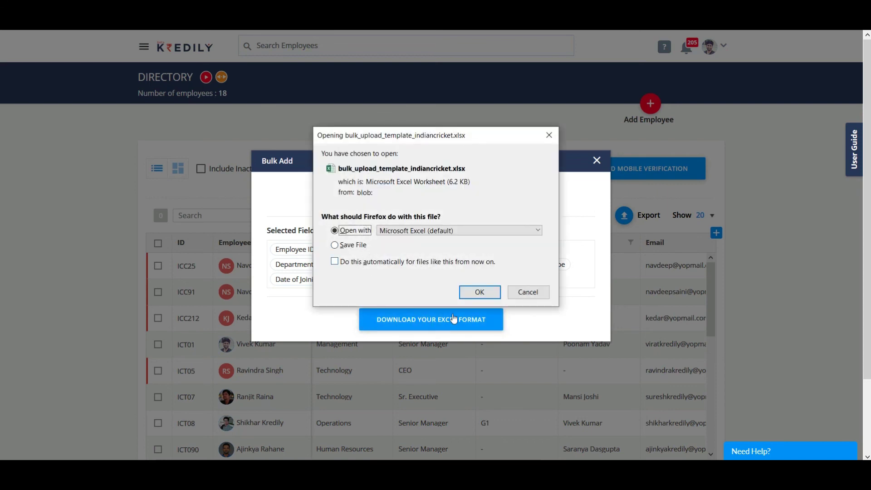
pyautogui.click(476, 293)
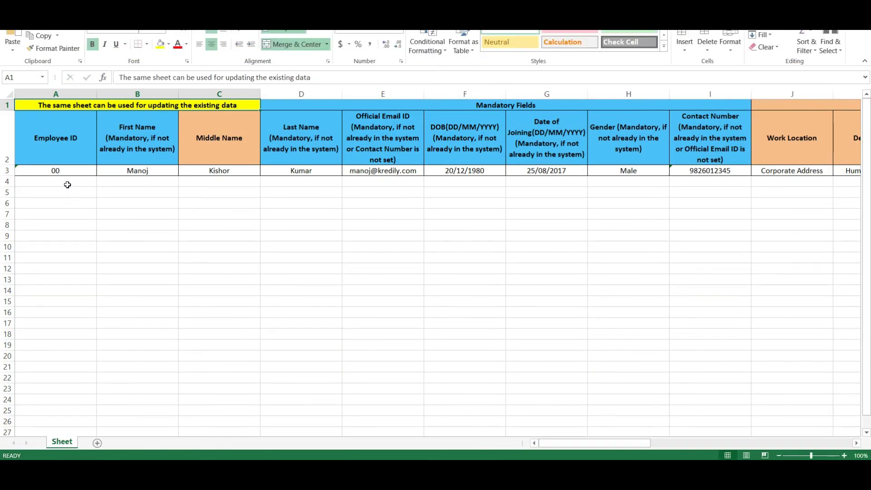
# Step: Delete the sample employee data in row 3 of the template
pyautogui.click(7, 171)
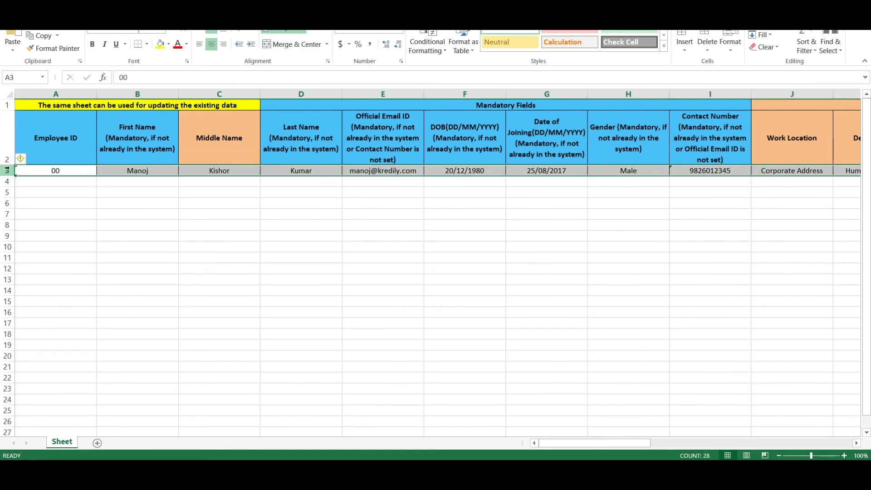
pyautogui.press('Delete')
pyautogui.click(348, 311)
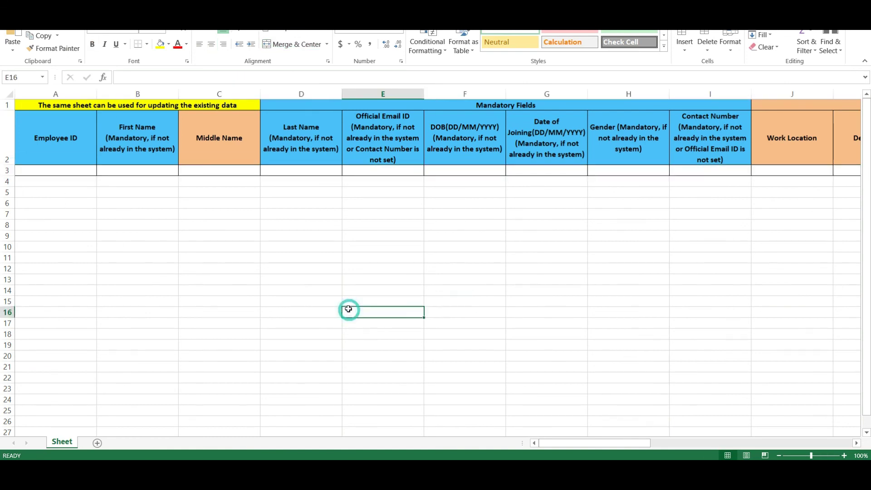
pyautogui.scroll(-1, 348, 313)
pyautogui.scroll(-1, 365, 350)
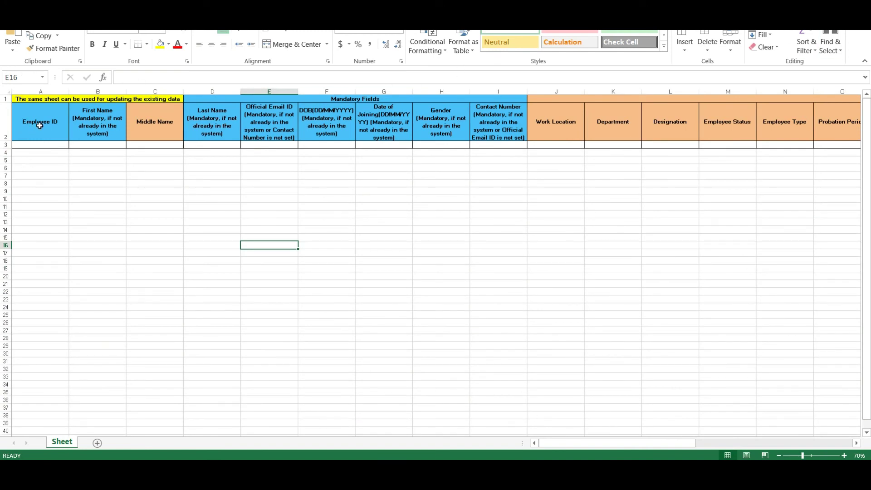
# Step: Review the row 2 field headings from First Name through Relation, then return to Kredily
pyautogui.click(17, 183)
pyautogui.click(47, 160)
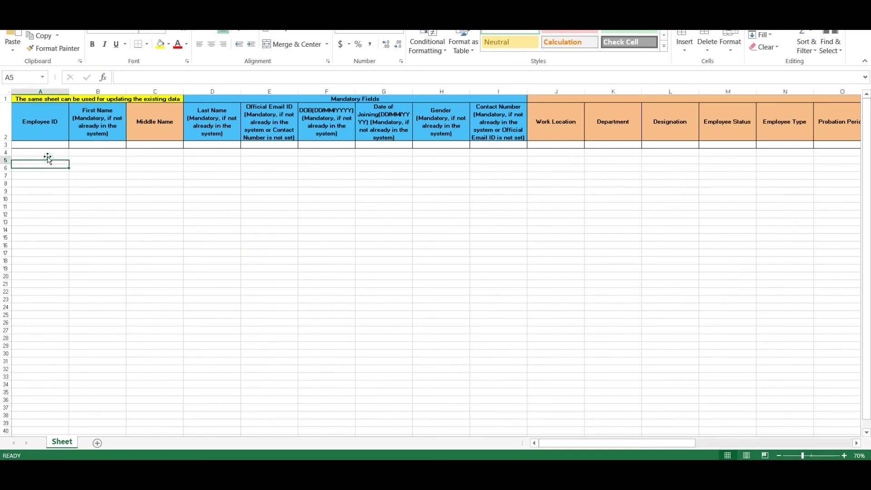
pyautogui.press('Up')
pyautogui.press('Up')
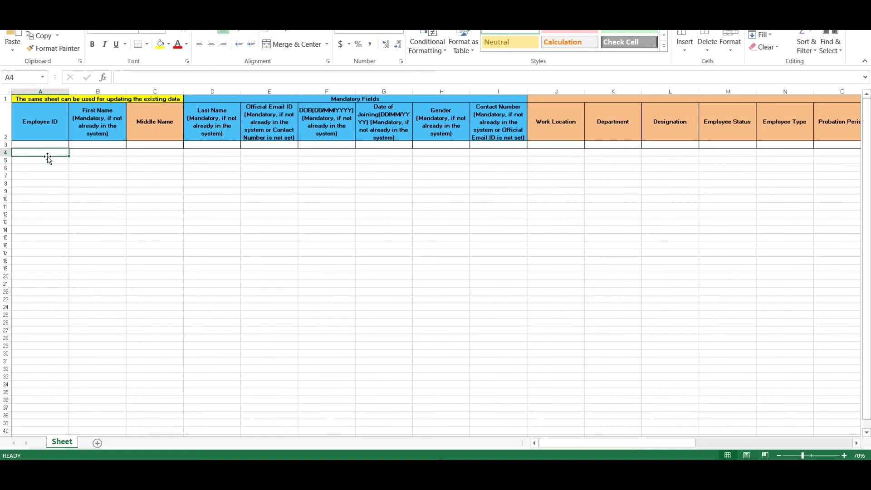
pyautogui.press('Right')
pyautogui.press('Up')
pyautogui.press('Right')
pyautogui.press('Right')
pyautogui.press('Right')
pyautogui.press('Right')
pyautogui.press('Right')
pyautogui.press('Right')
pyautogui.press('Right')
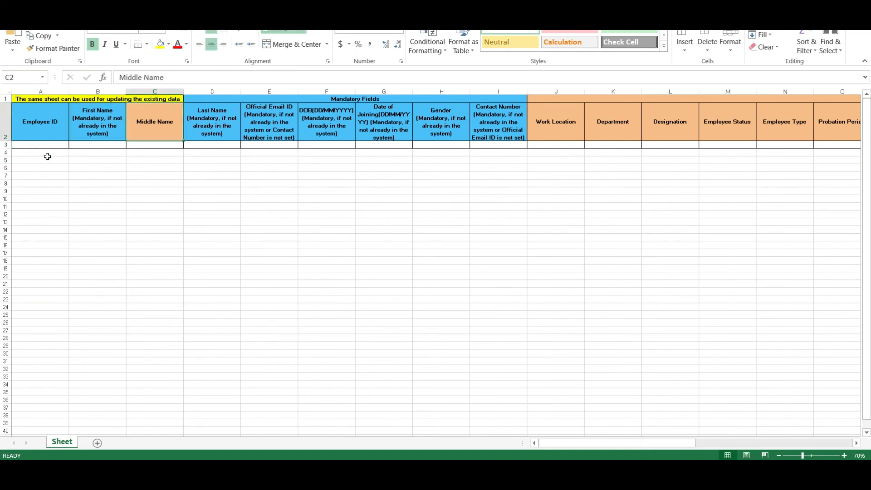
pyautogui.press('Right')
pyautogui.press('Right')
pyautogui.press('Right')
pyautogui.press('Right')
pyautogui.press('Right')
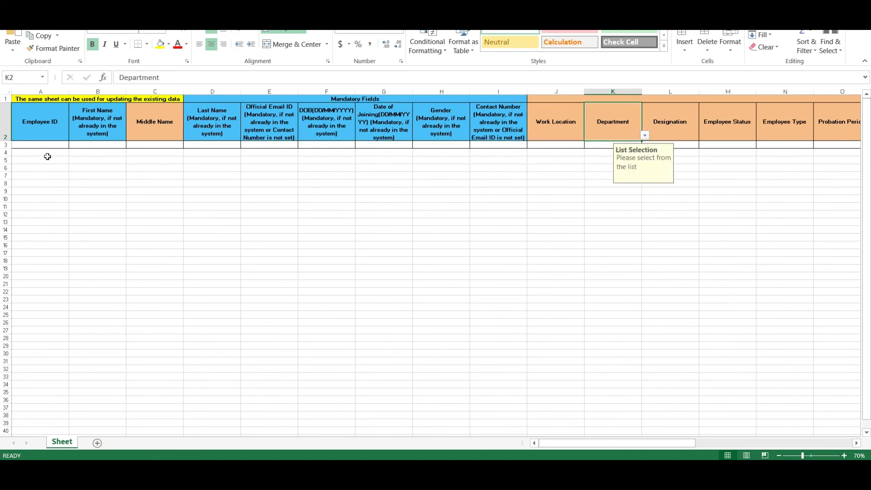
pyautogui.press('Right')
pyautogui.press('Right')
pyautogui.press('Right')
pyautogui.press('Right')
pyautogui.press('Right')
pyautogui.press('Right')
pyautogui.press('Right')
pyautogui.press('Right')
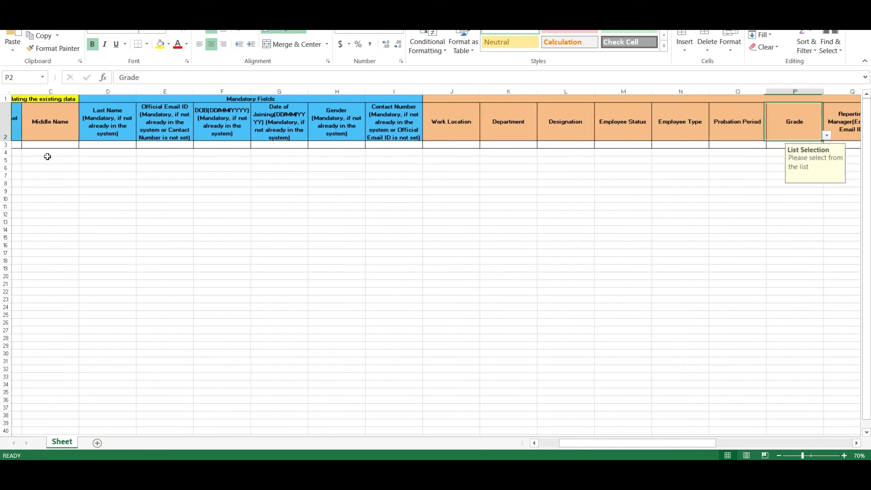
pyautogui.press('Right')
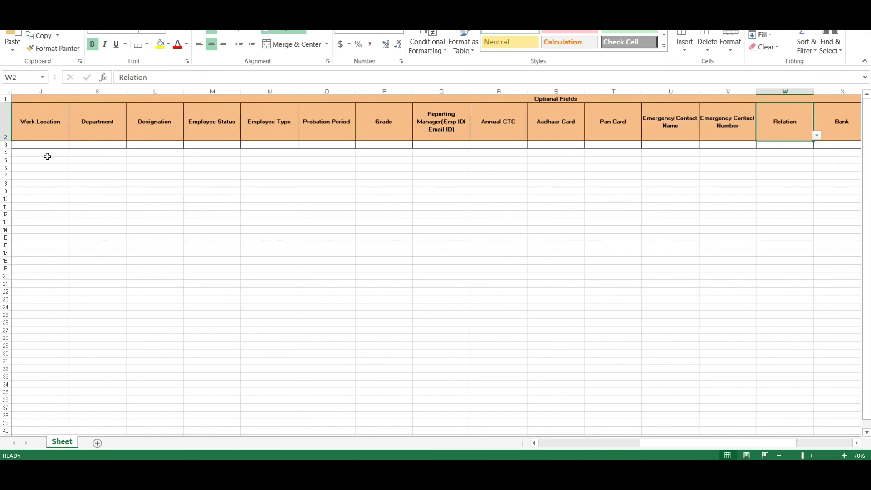
pyautogui.press('Home')
pyautogui.click(188, 427)
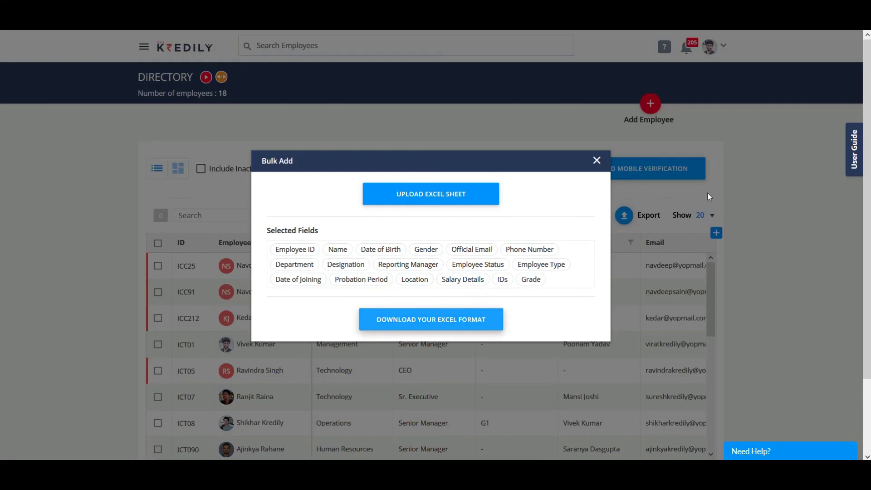
# Step: Close the Bulk Add dialog and scroll down to the dashboard's module tiles
pyautogui.click(596, 161)
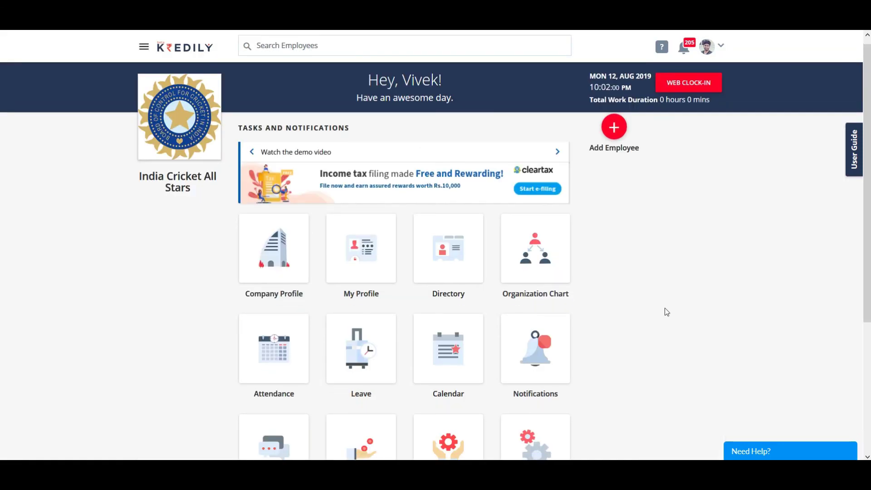
pyautogui.scroll(-4, 666, 312)
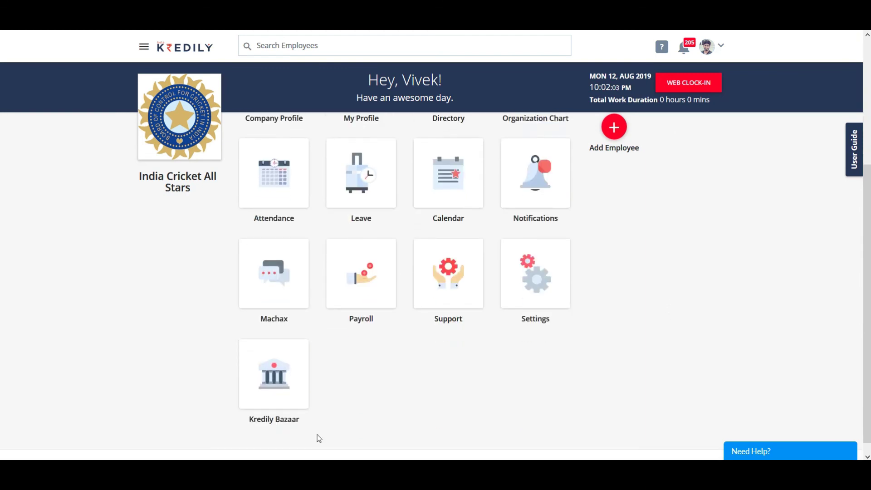
# Step: In Kredily Support, go to Payroll under Quick Links and read the Declaration help article
pyautogui.click(450, 271)
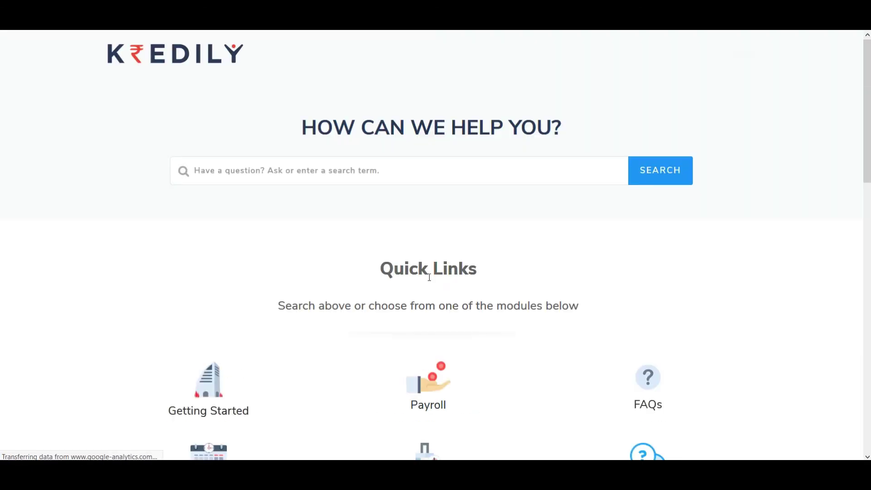
pyautogui.scroll(-2, 446, 277)
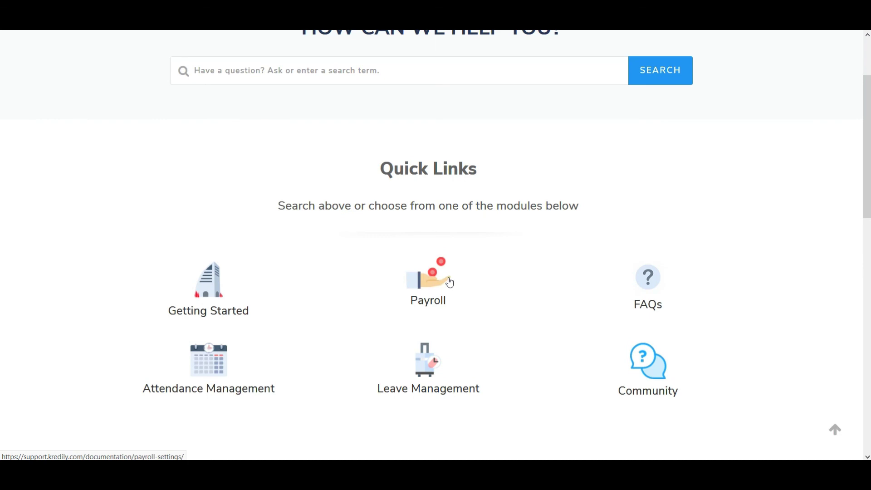
pyautogui.click(429, 287)
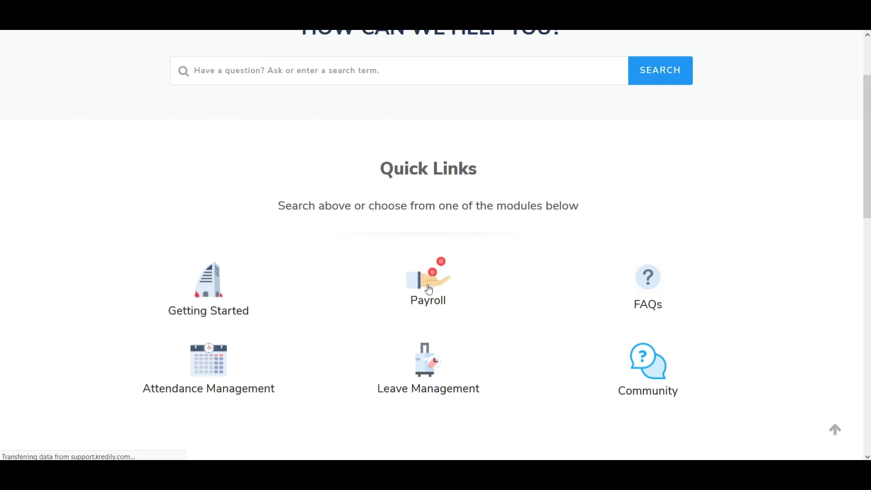
pyautogui.scroll(-5, 428, 284)
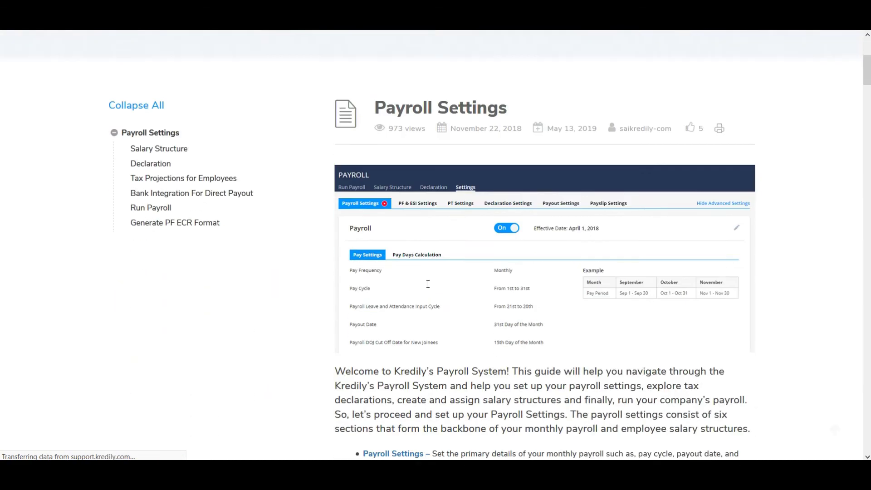
pyautogui.click(146, 124)
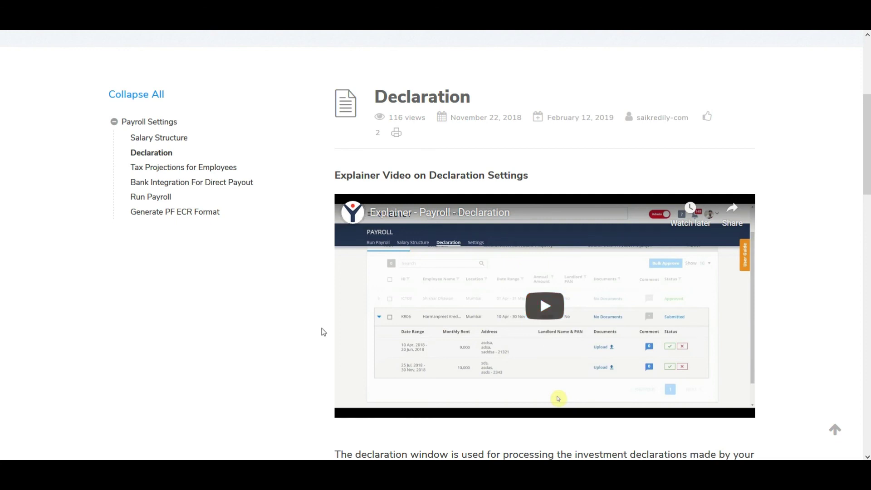
pyautogui.scroll(5, 322, 331)
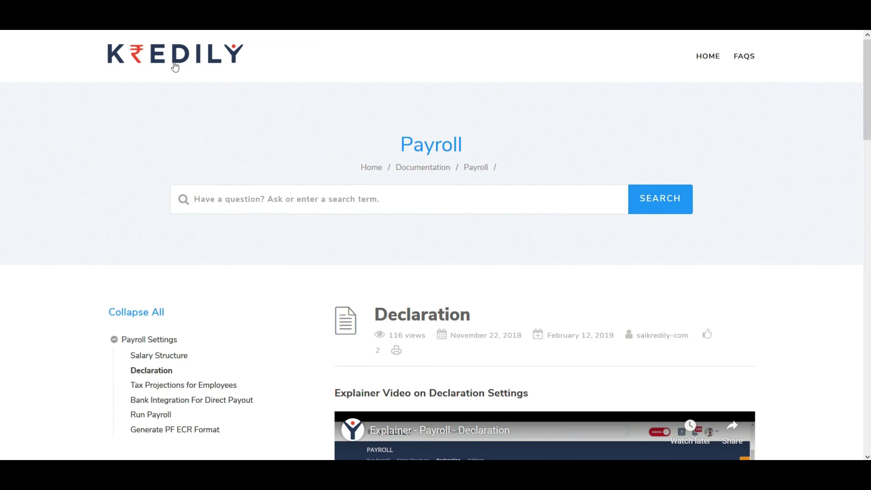